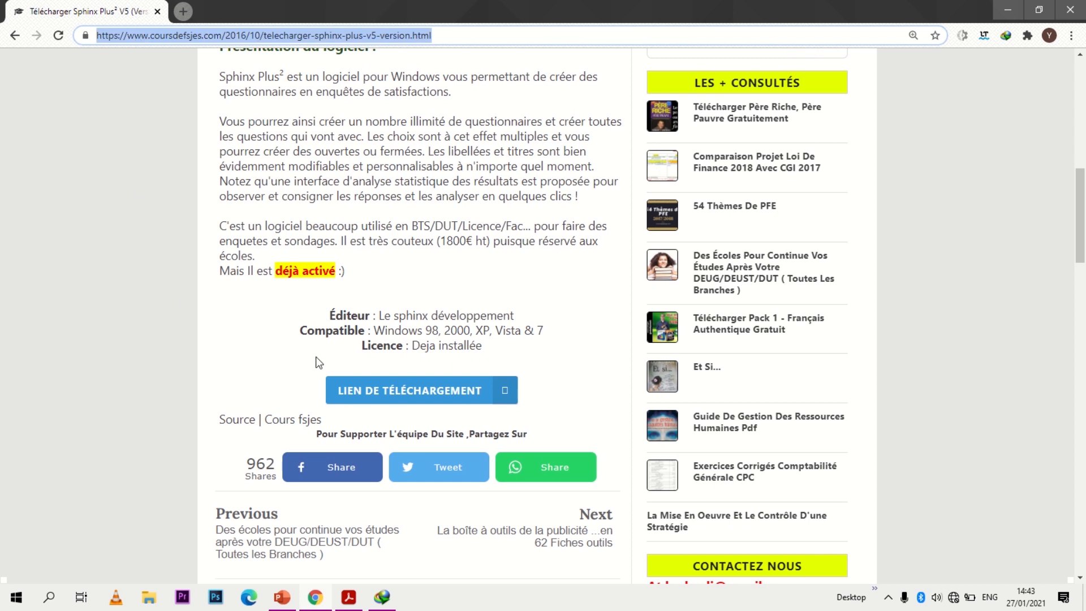
Try to open the download link for Sphinx Plus² V5 and close the page it opens.
click(377, 396)
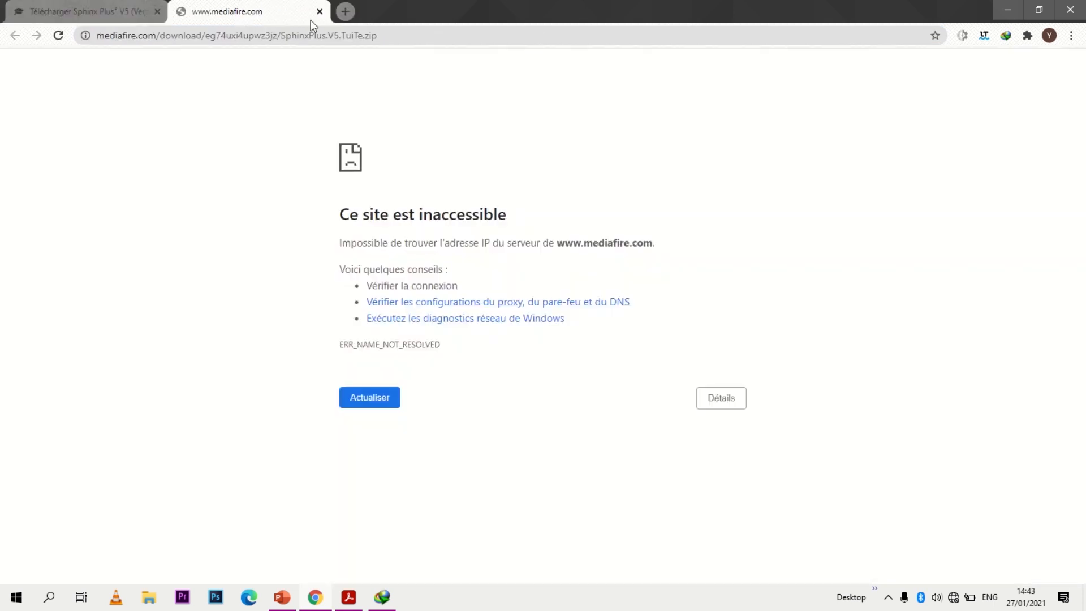
click(320, 12)
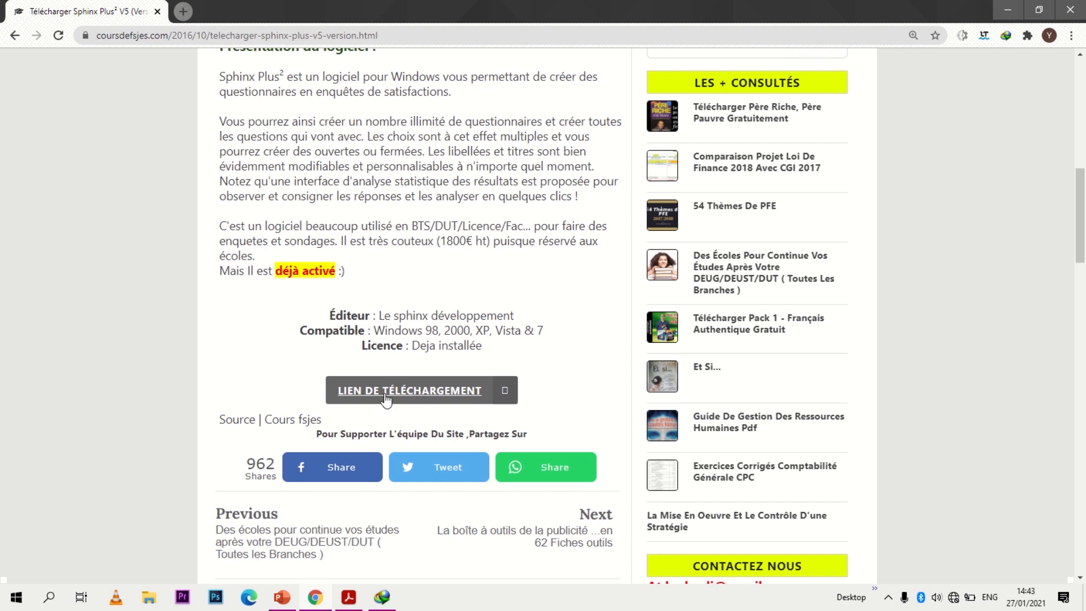
click(414, 396)
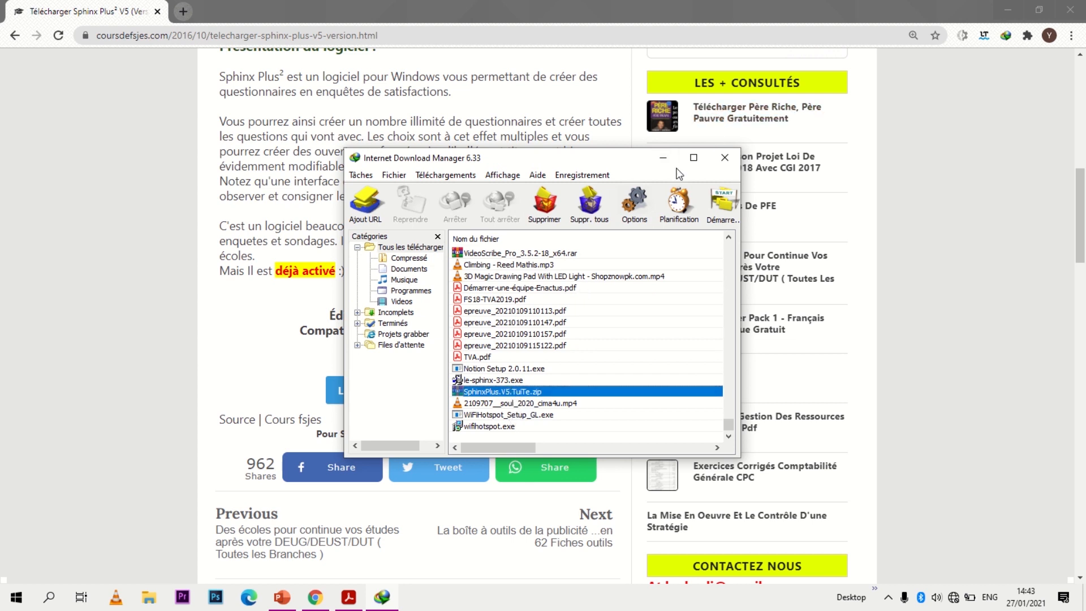
Find SphinxPlus.V5.TuiTe.zip in Internet Download Manager's download list and place it on an empty area of the desktop.
click(693, 157)
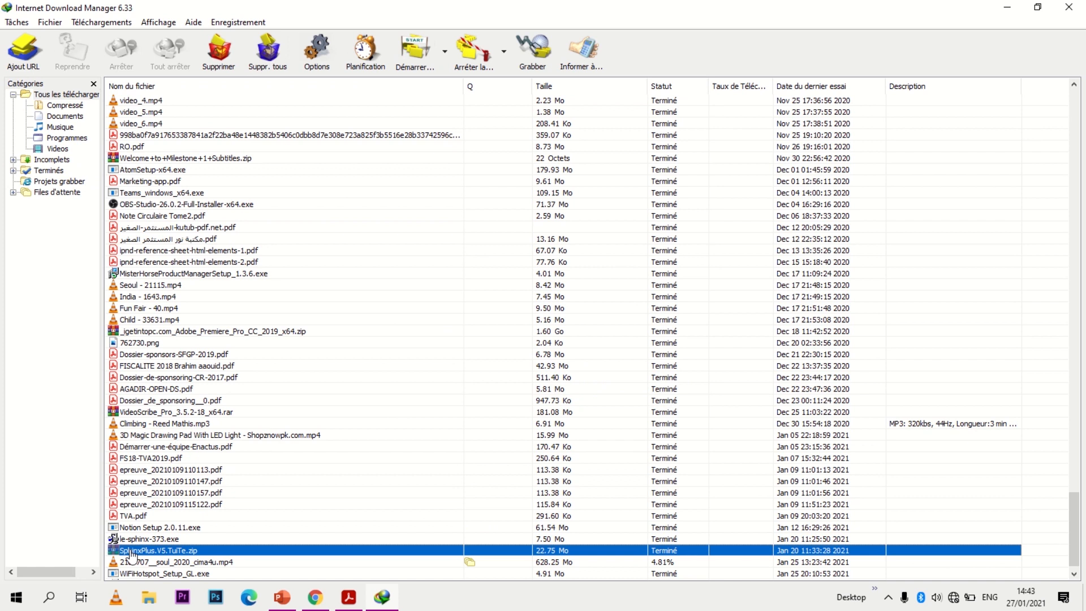
click(1038, 8)
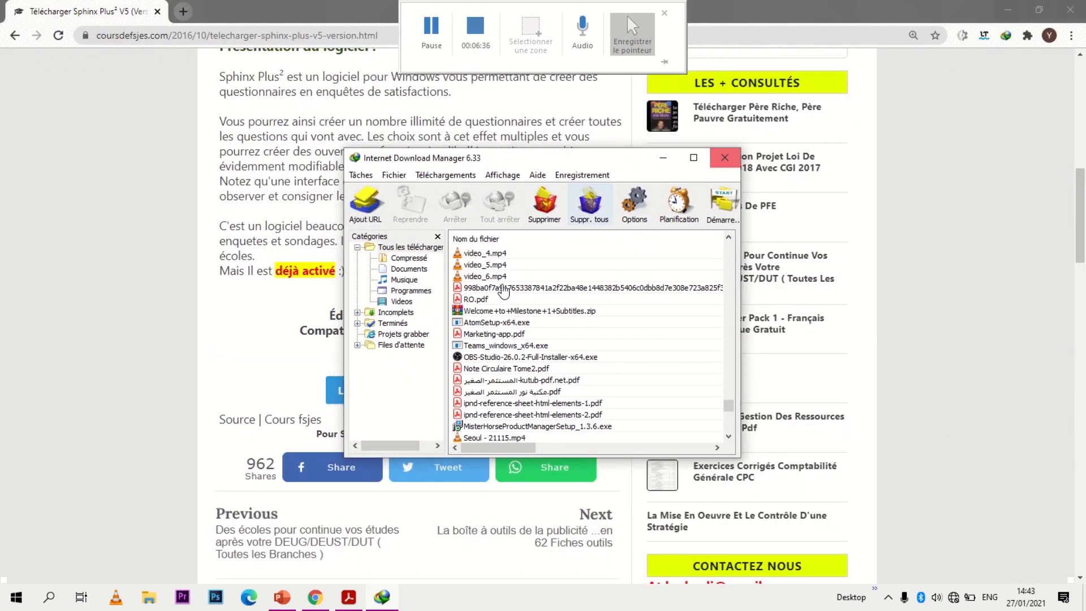
drag(728, 406, 730, 430)
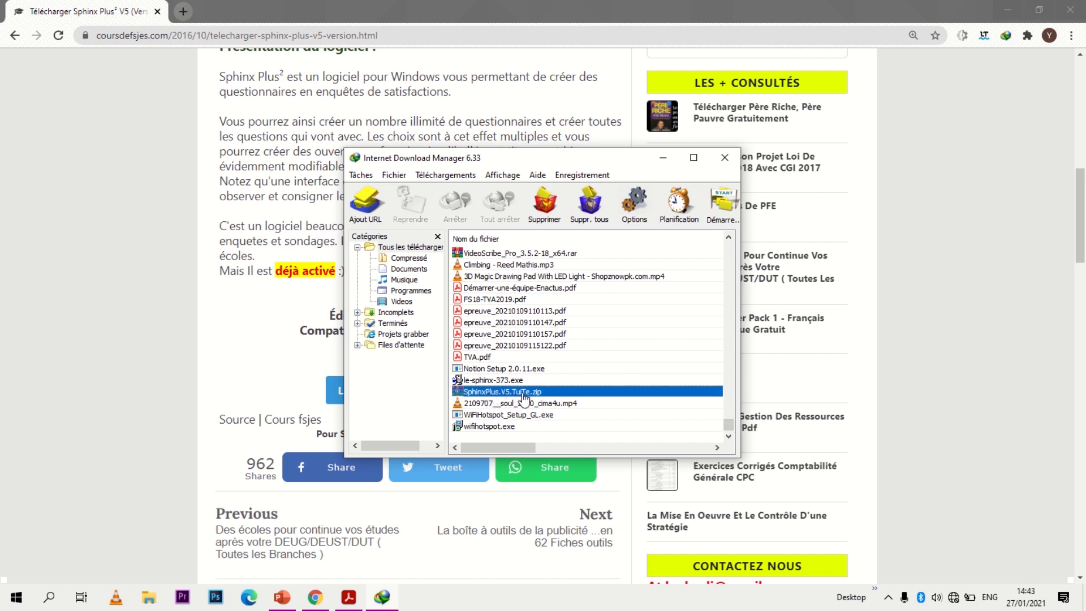
drag(485, 392, 784, 476)
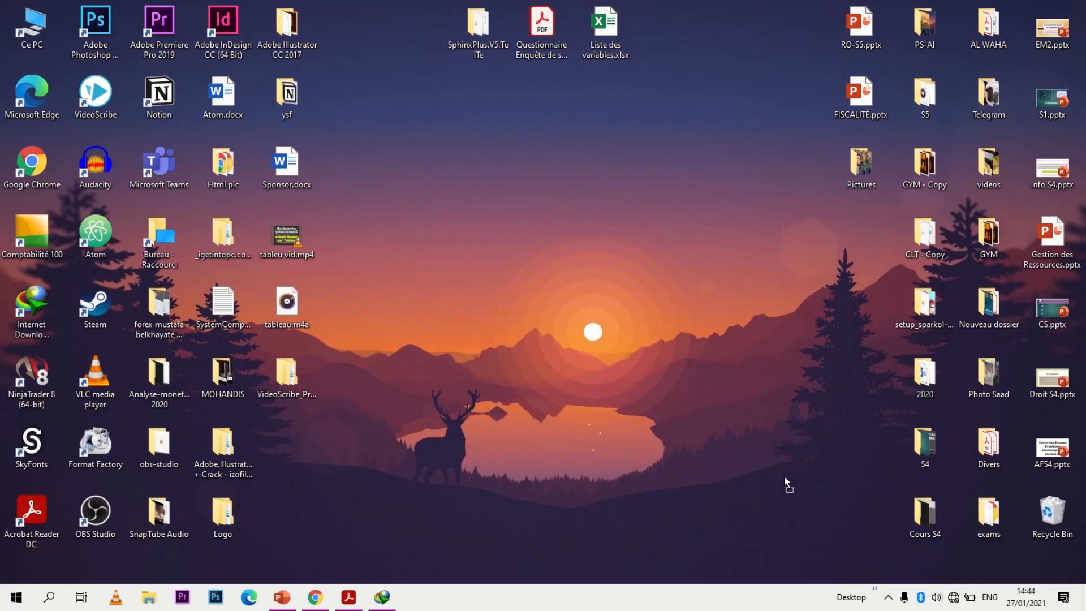
drag(559, 219, 542, 199)
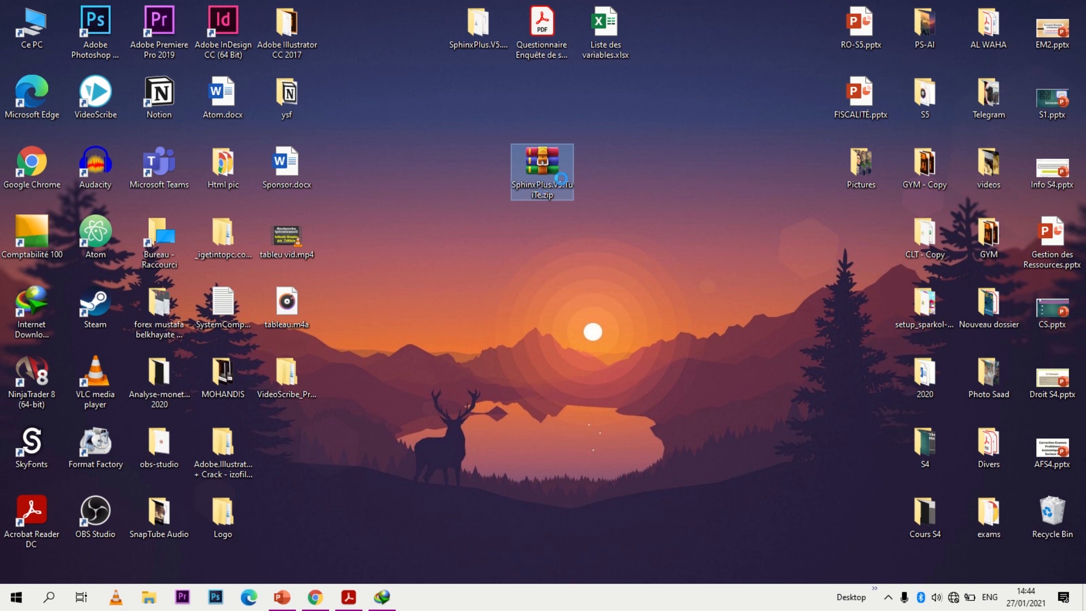
Display the extraction options of the SphinxPlus.V5.TuiTe.zip archive on the desktop, then dismiss them.
right_click(566, 162)
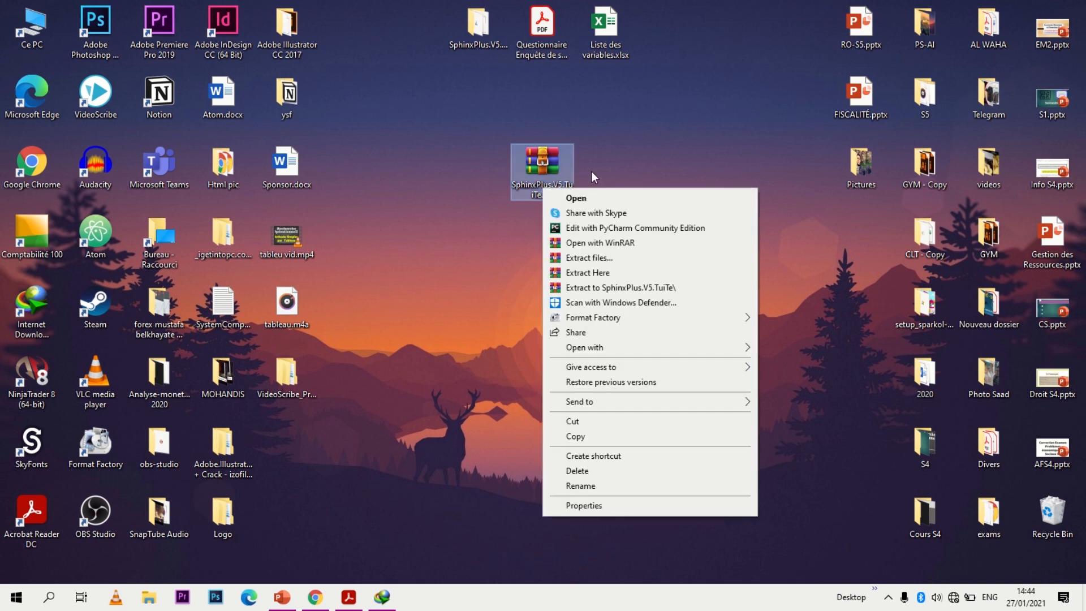
click(616, 290)
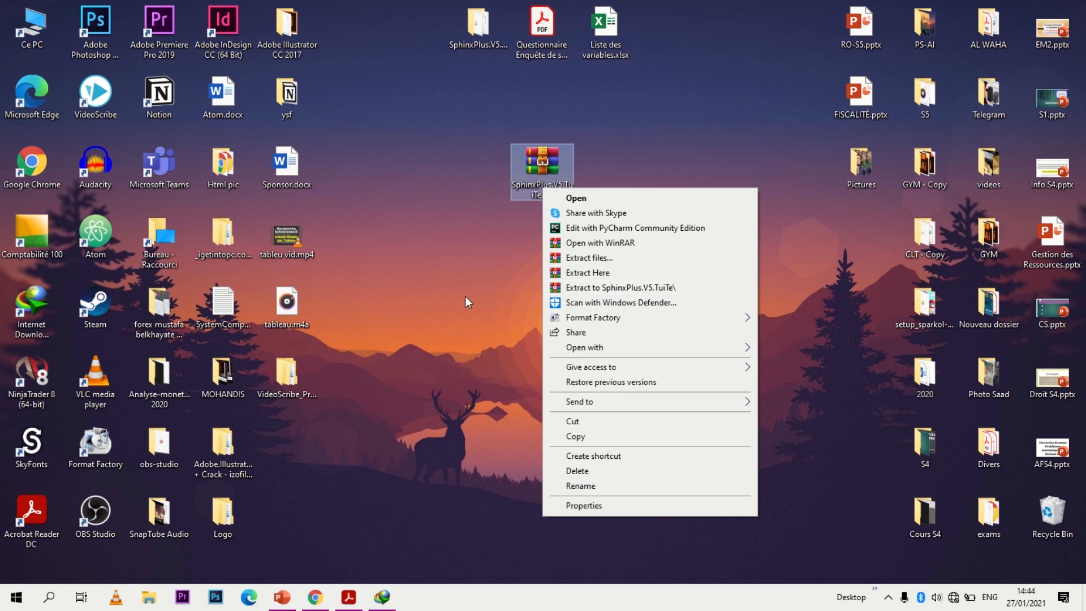
click(488, 41)
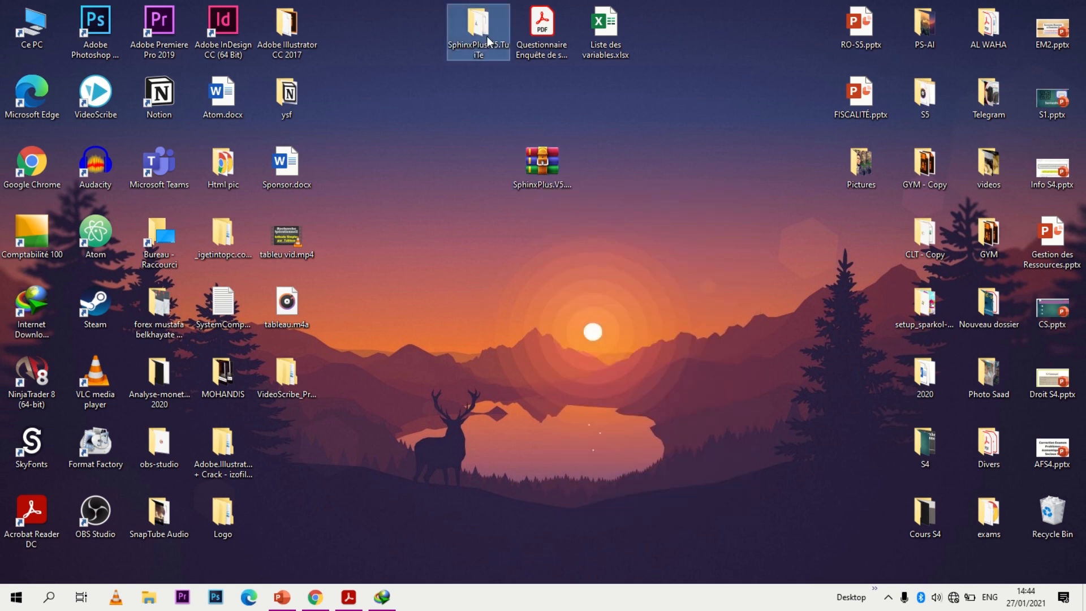
Open the extracted SphinxPlus.V5.TuiTe folder from the desktop and launch Sphinx.exe.
double_click(487, 42)
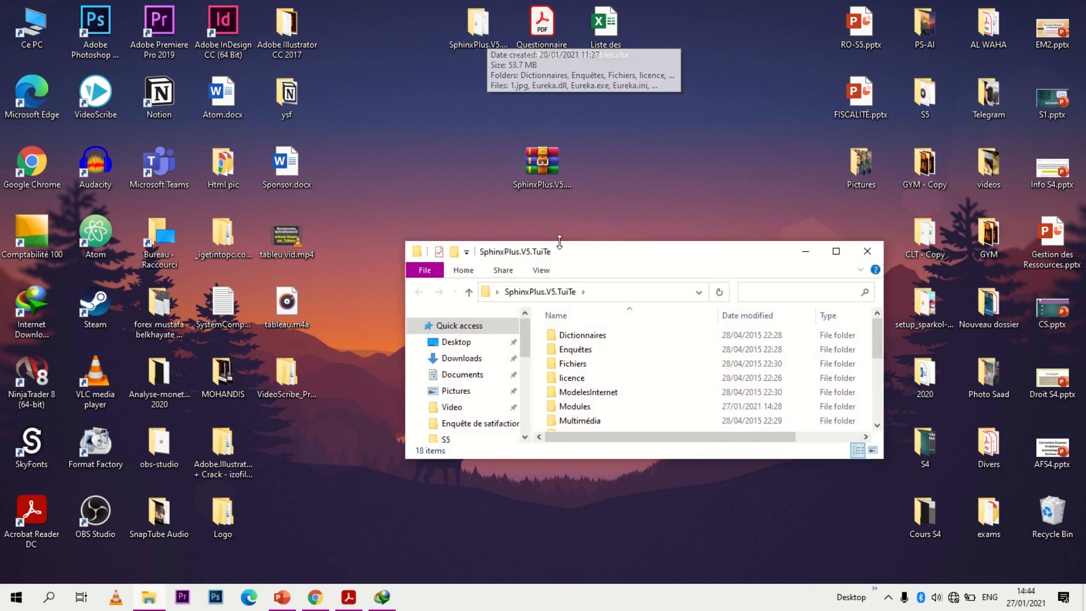
click(834, 252)
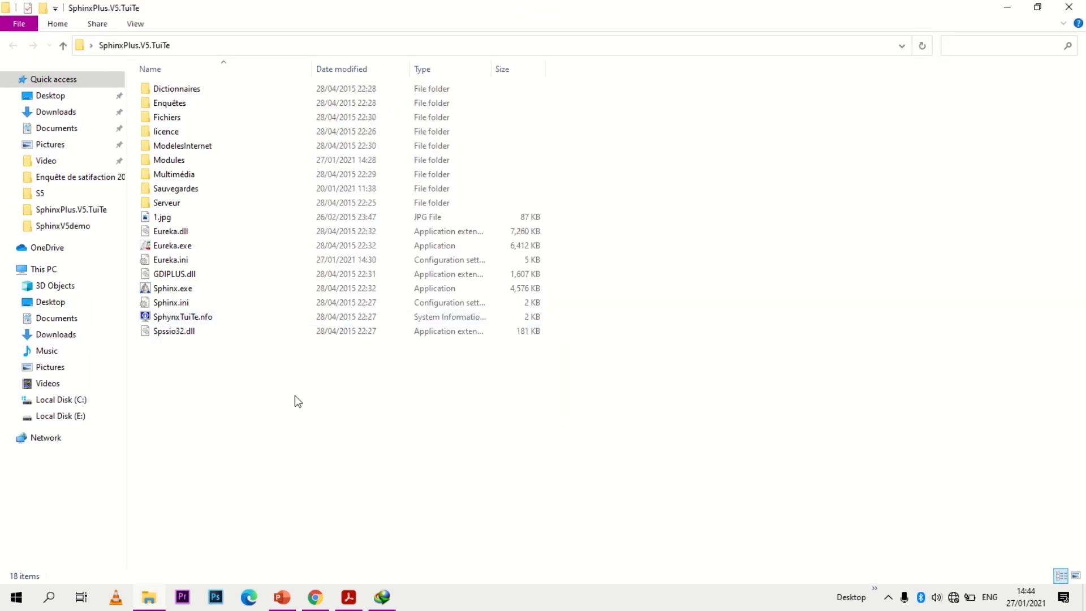
click(192, 288)
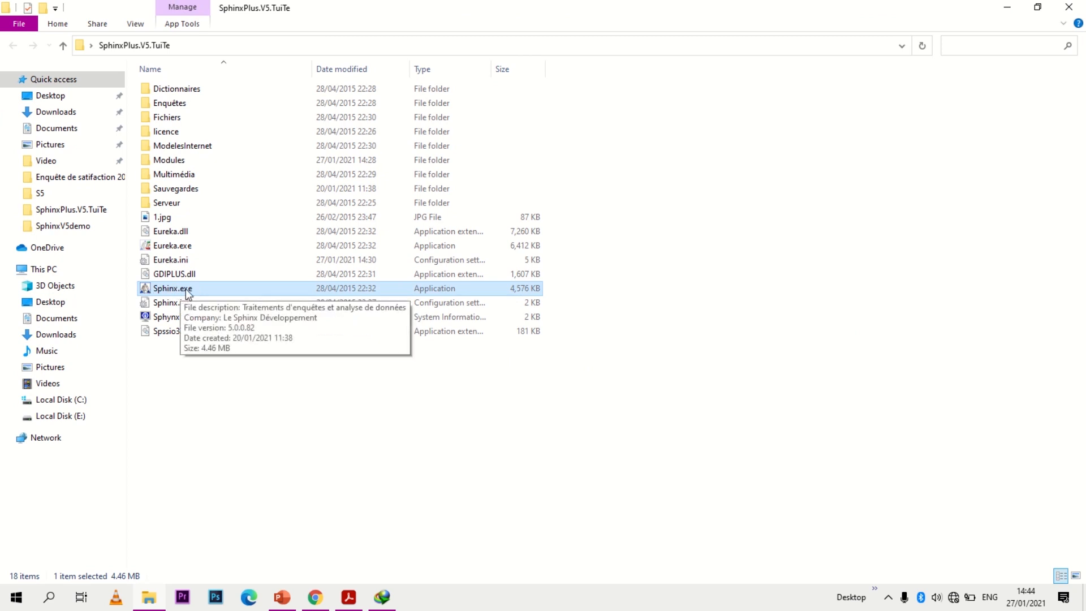
double_click(187, 291)
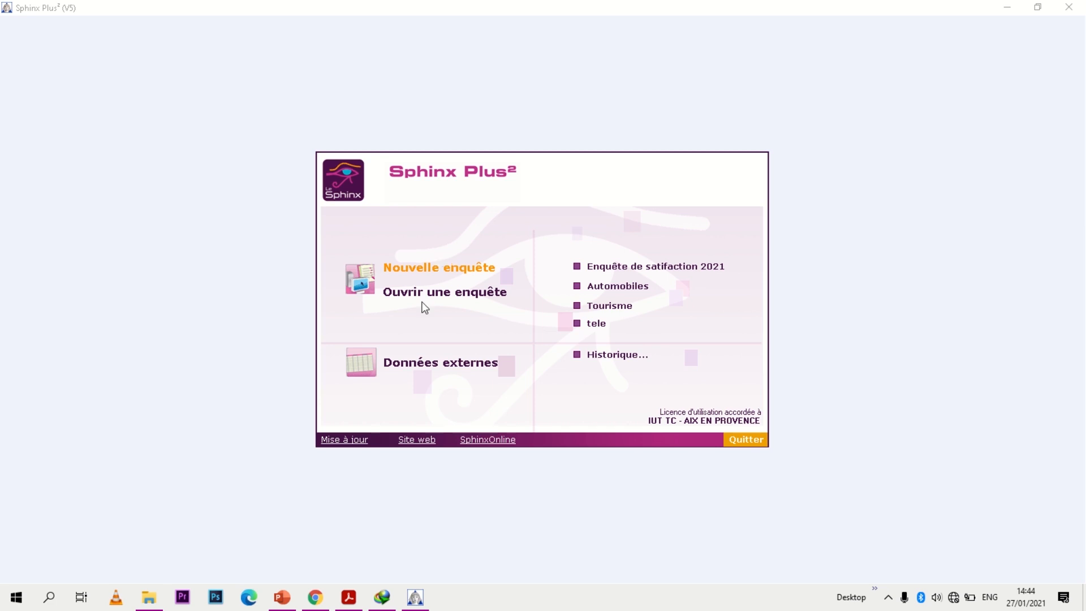
Switch to the satisfaction questionnaire PDF in Acrobat Reader and examine its title, date and organisation line, and introductory paragraph.
mouse_move(347, 604)
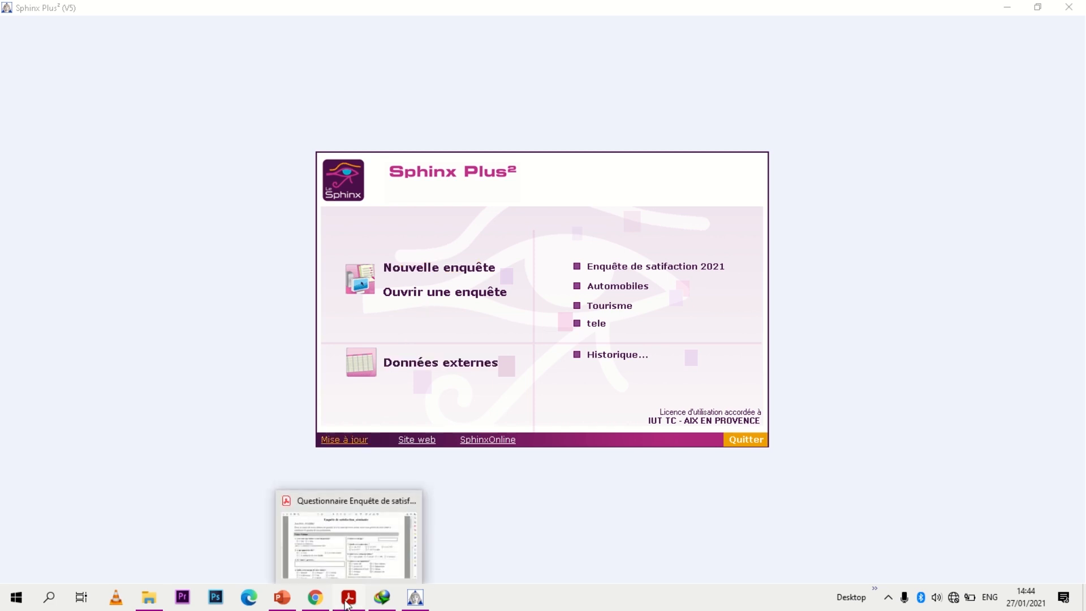
click(326, 557)
drag(1035, 156, 1036, 147)
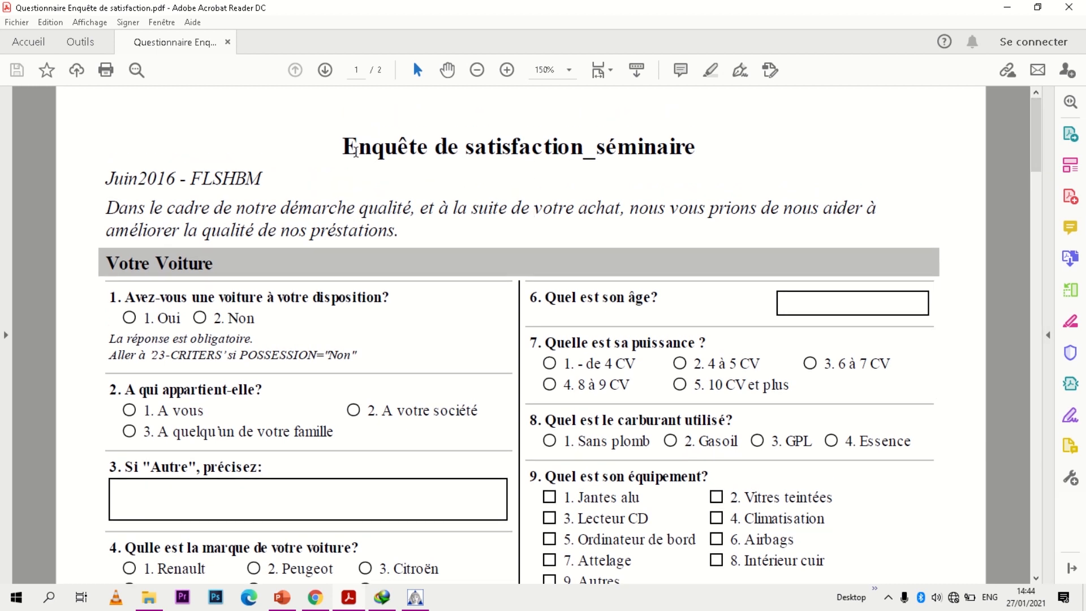
drag(345, 149, 611, 164)
triple_click(505, 160)
click(475, 150)
drag(111, 179, 246, 186)
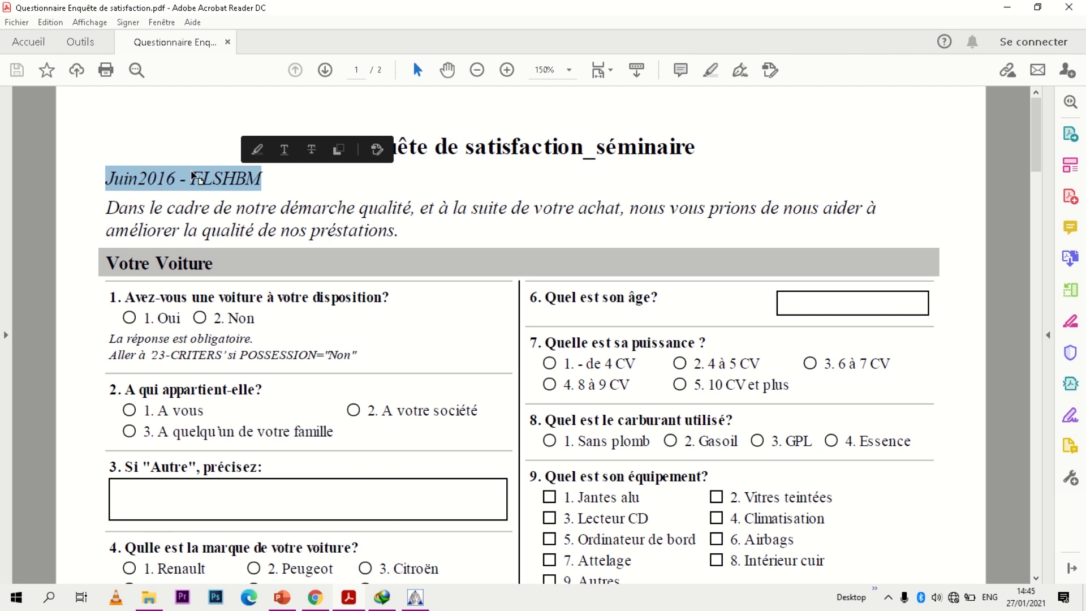
drag(108, 203, 395, 232)
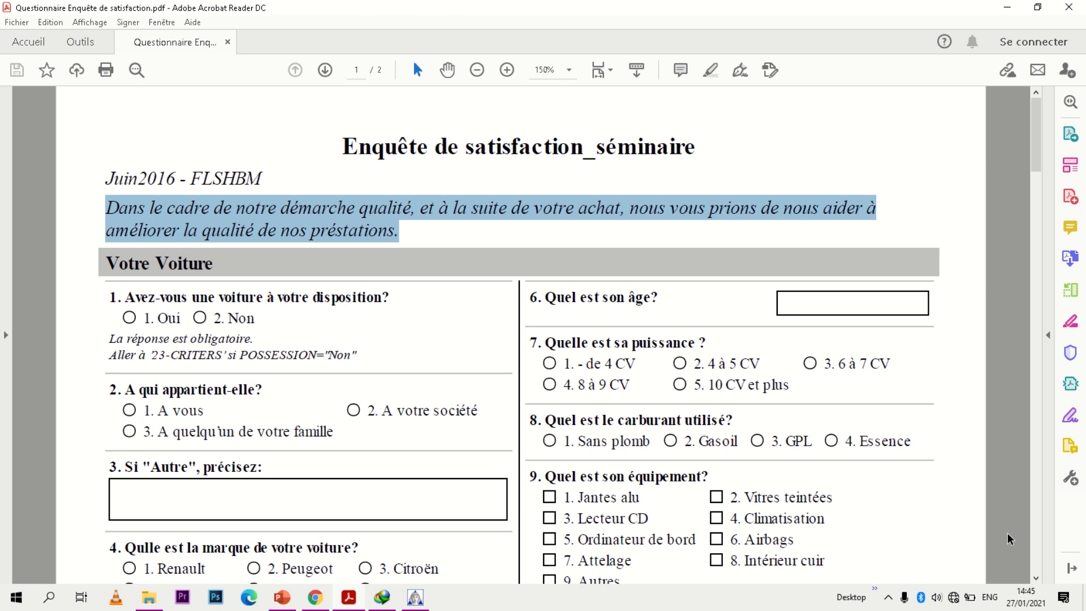
Review the questionnaire's sections and questions, from Votre Voiture through Votre Satisfaction to Votre Comportement, and return to its beginning.
click(1036, 579)
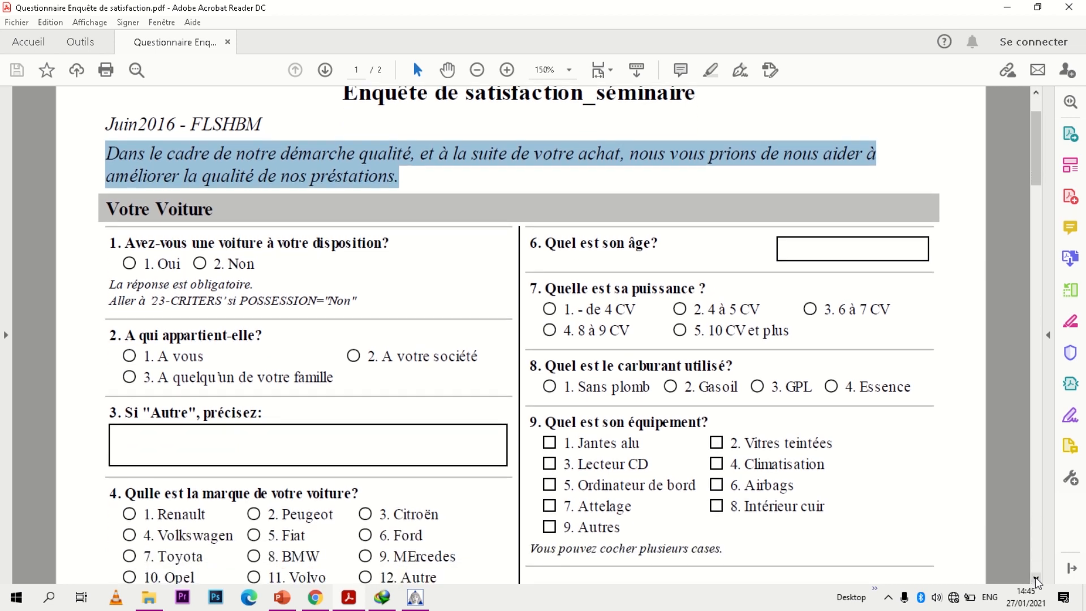
click(1036, 580)
click(1036, 579)
click(1036, 580)
click(1036, 580)
click(1036, 579)
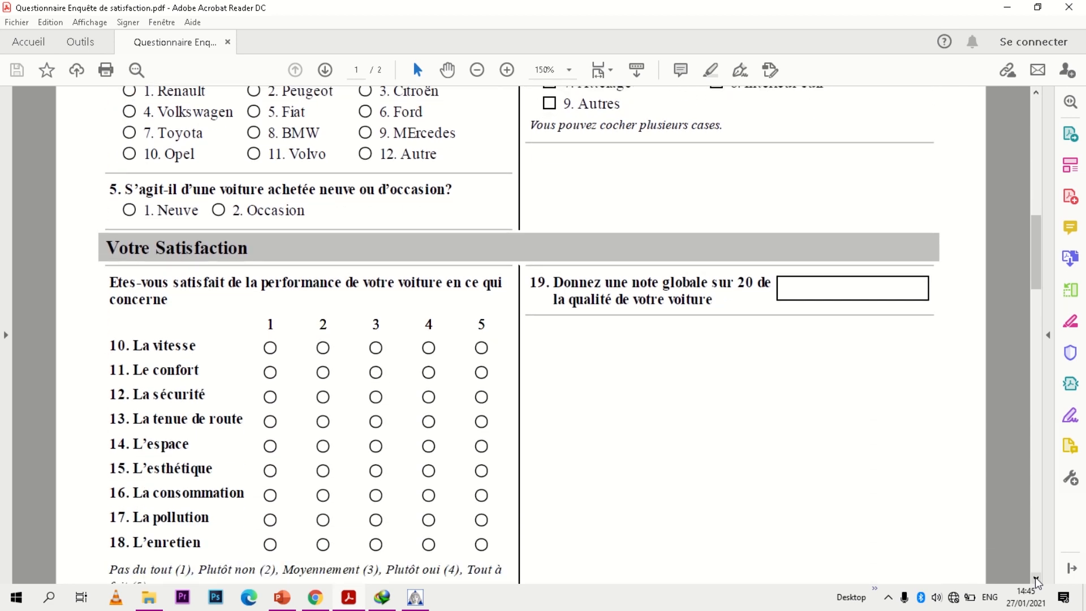
click(1036, 578)
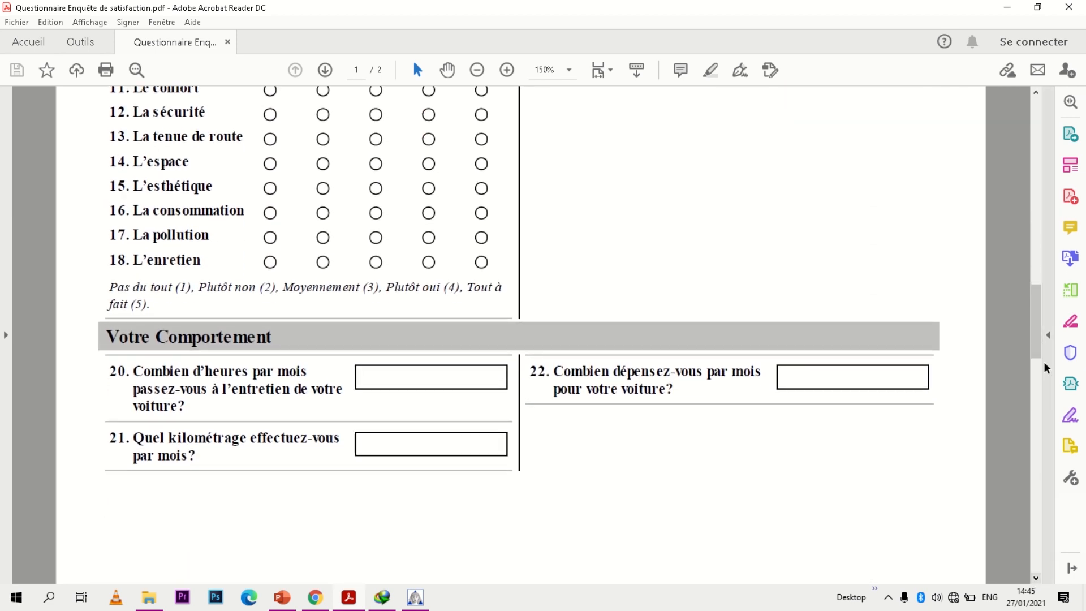
drag(1037, 346, 1037, 160)
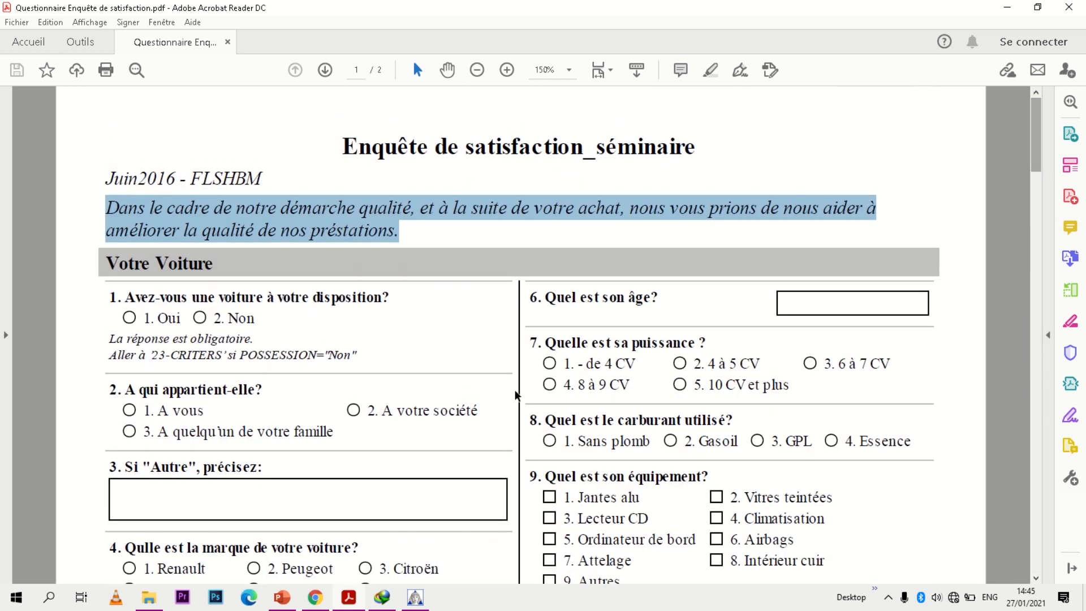
Switch to Sphinx Plus² and start a new survey with the option to create a new questionnaire.
click(415, 596)
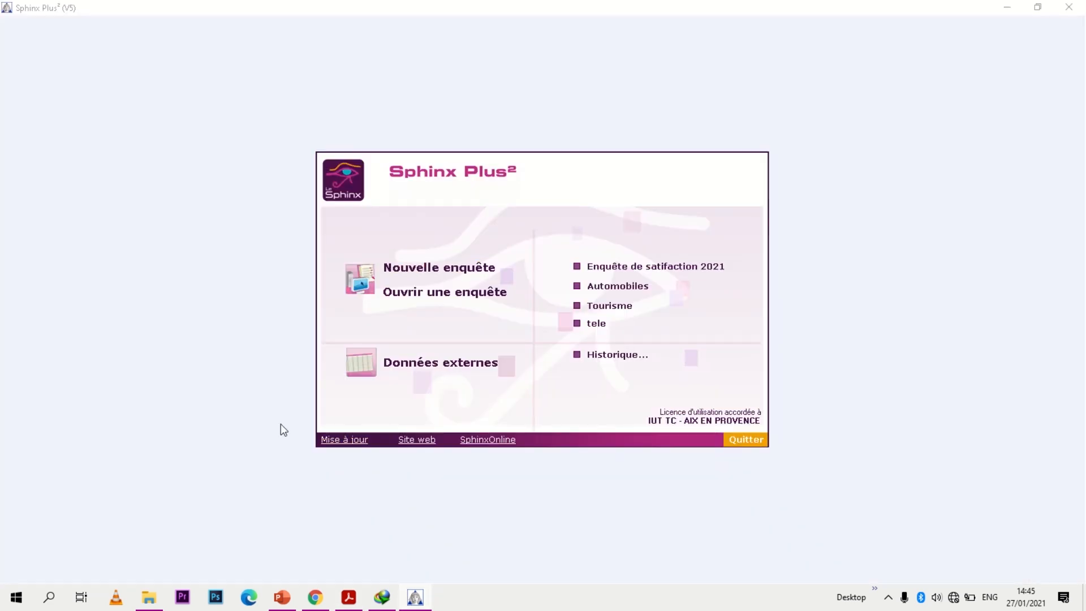
click(403, 270)
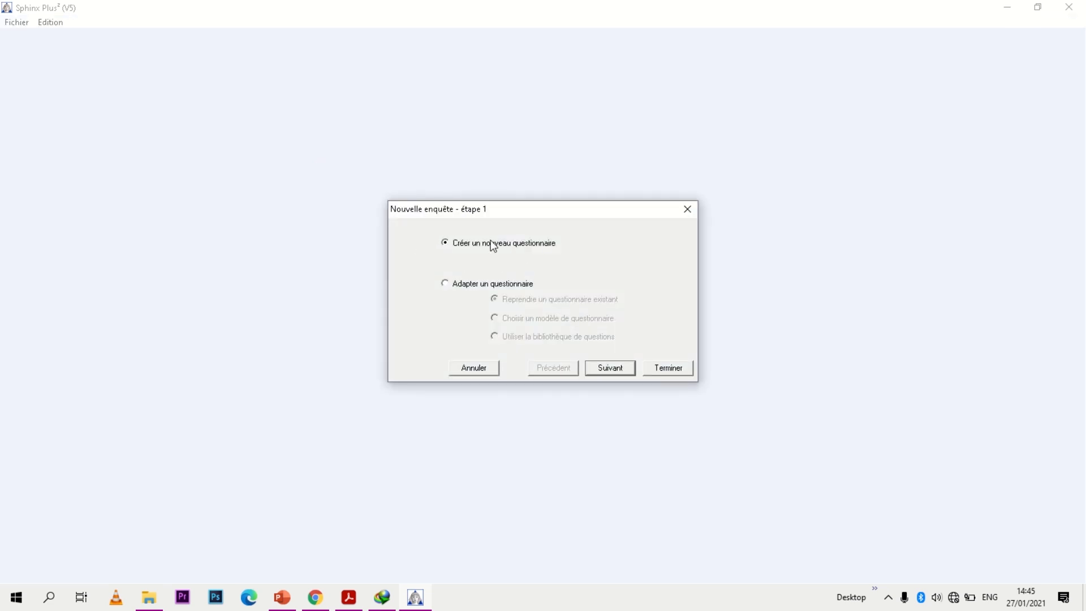
click(610, 368)
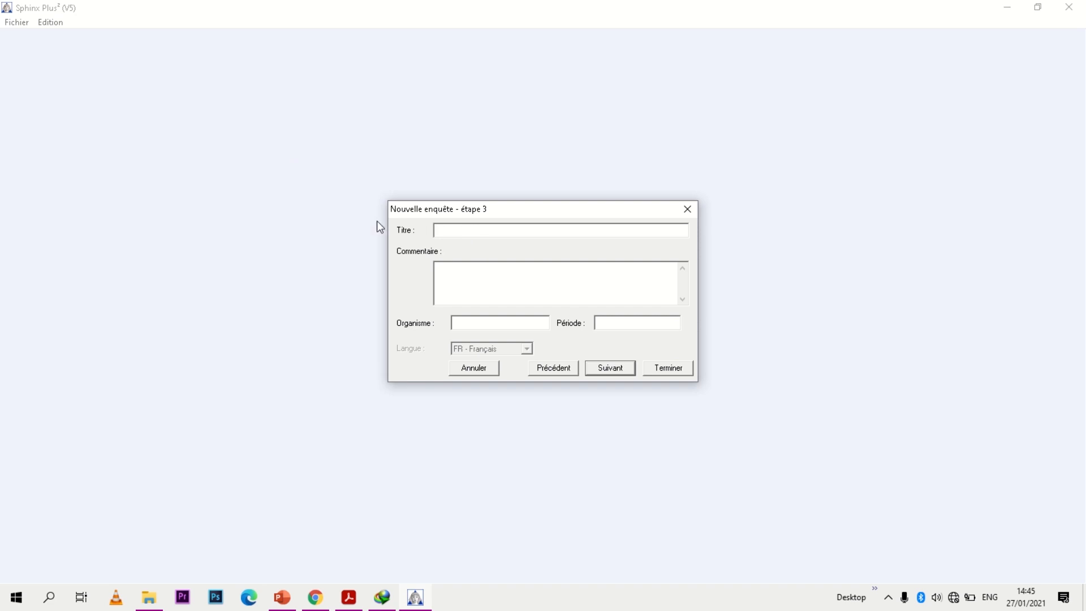
Copy the heading "Enquête de satisfaction_séminaire" from the PDF into the new survey's title.
click(341, 603)
drag(348, 139, 718, 146)
triple_click(649, 145)
key(ctrl+c)
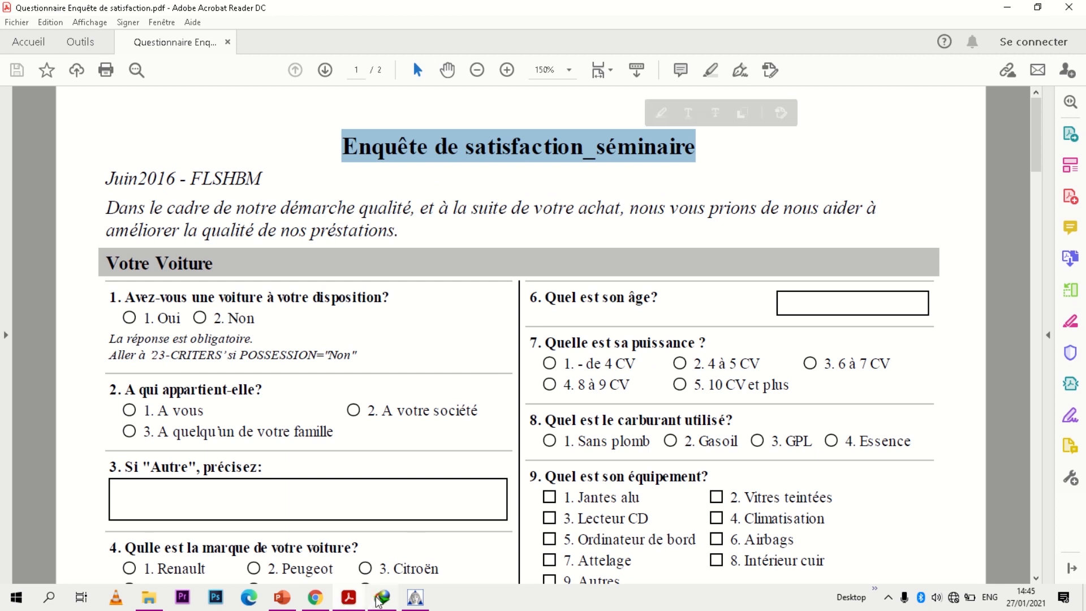
click(415, 598)
key(ctrl+v)
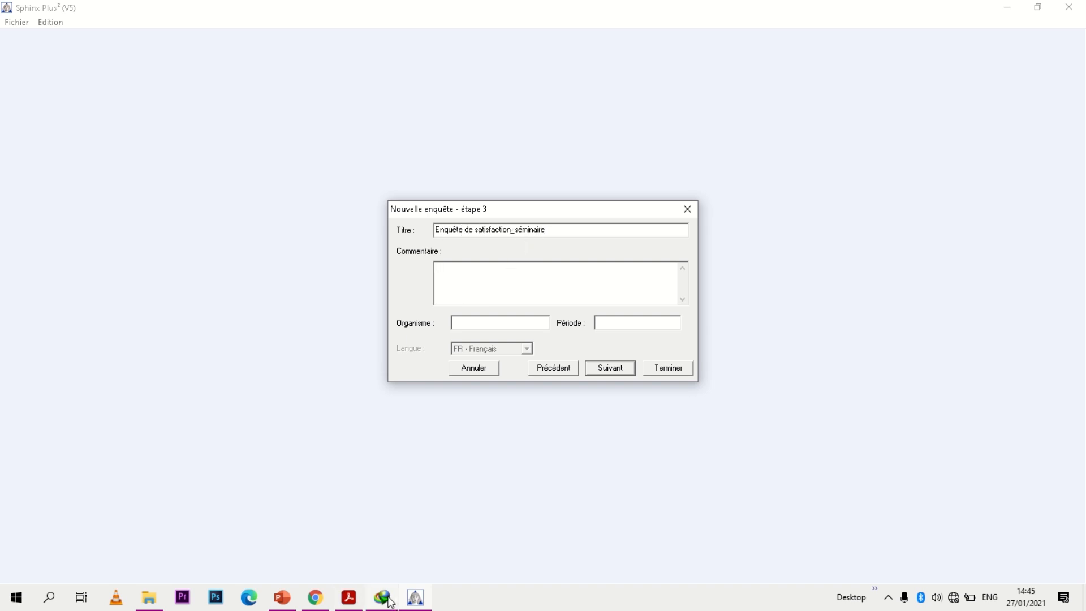
Copy the introductory paragraph starting "Dans le cadre de notre démarche qualité" from the PDF into the new survey's comment.
click(349, 597)
drag(108, 211, 404, 232)
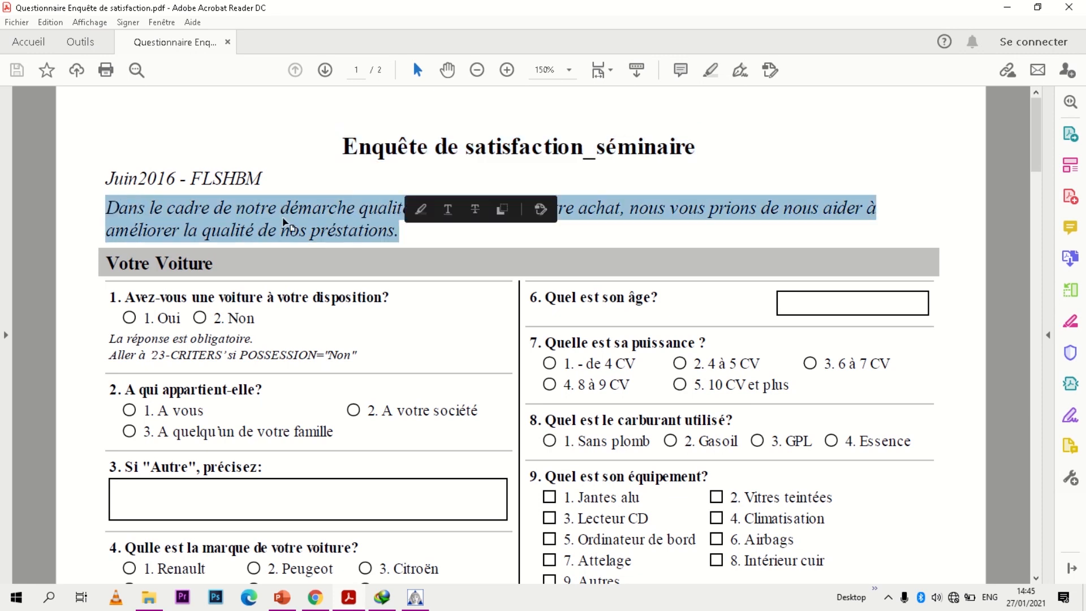
click(386, 210)
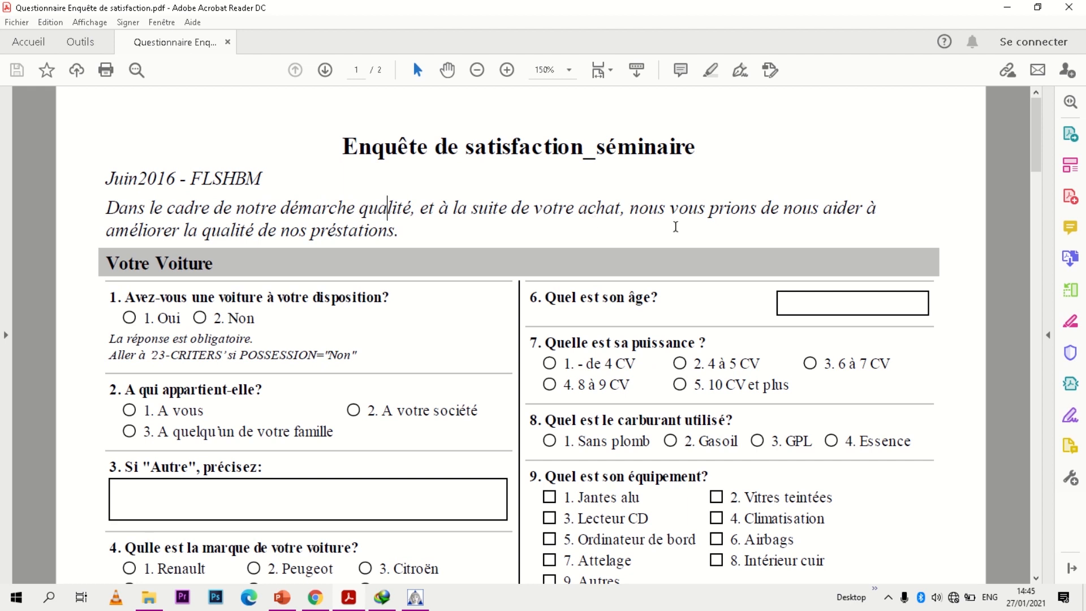
drag(106, 209, 407, 237)
key(ctrl+c)
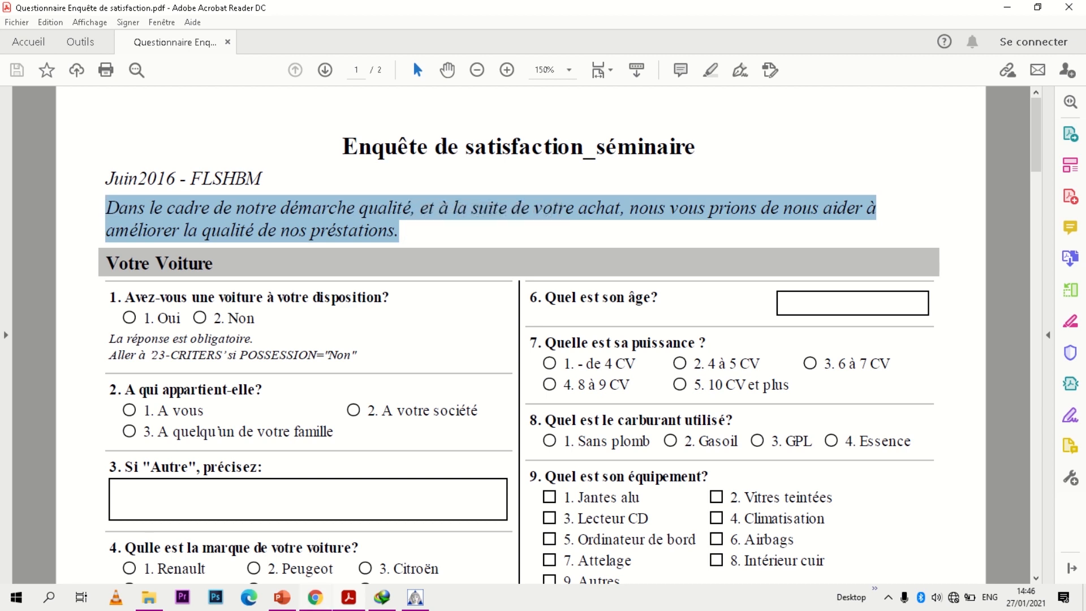
click(411, 598)
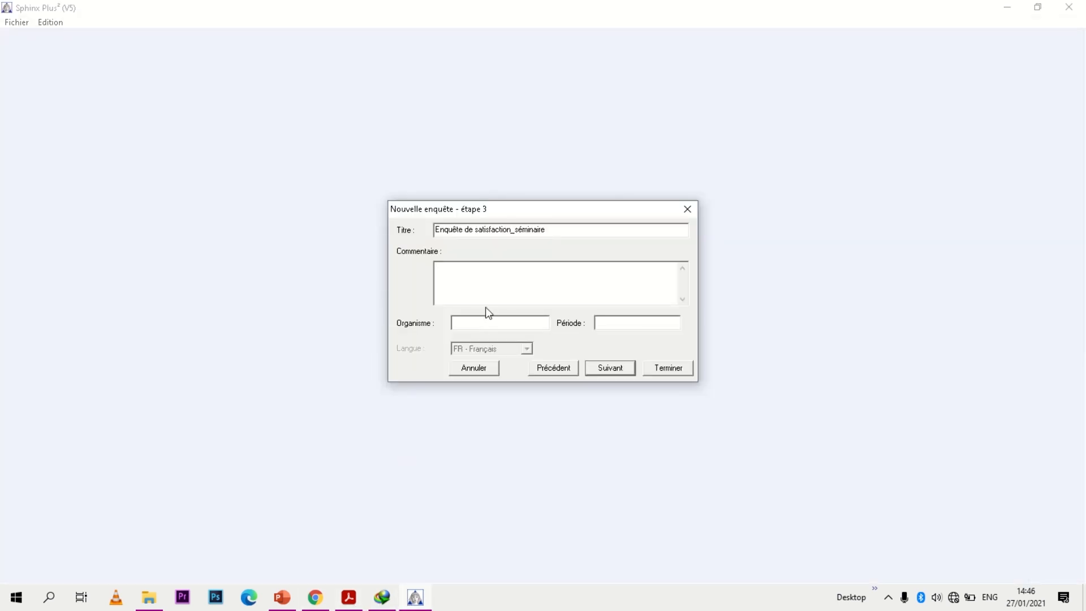
key(ctrl+v)
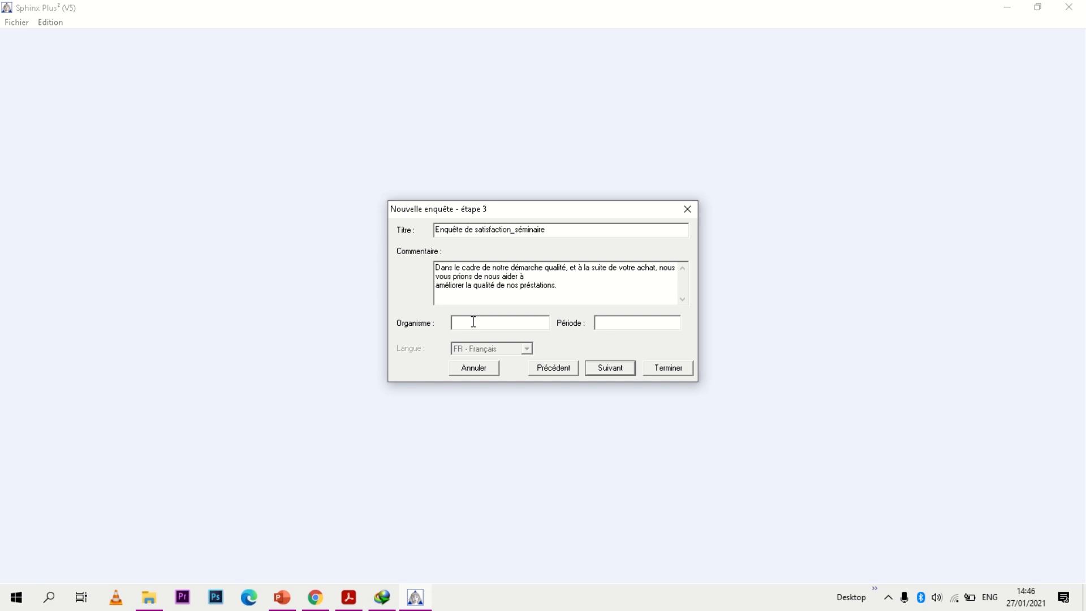
Enter "FP" as the survey's organisation and finish the setup with the choice to write the first question.
text(FP)
click(609, 372)
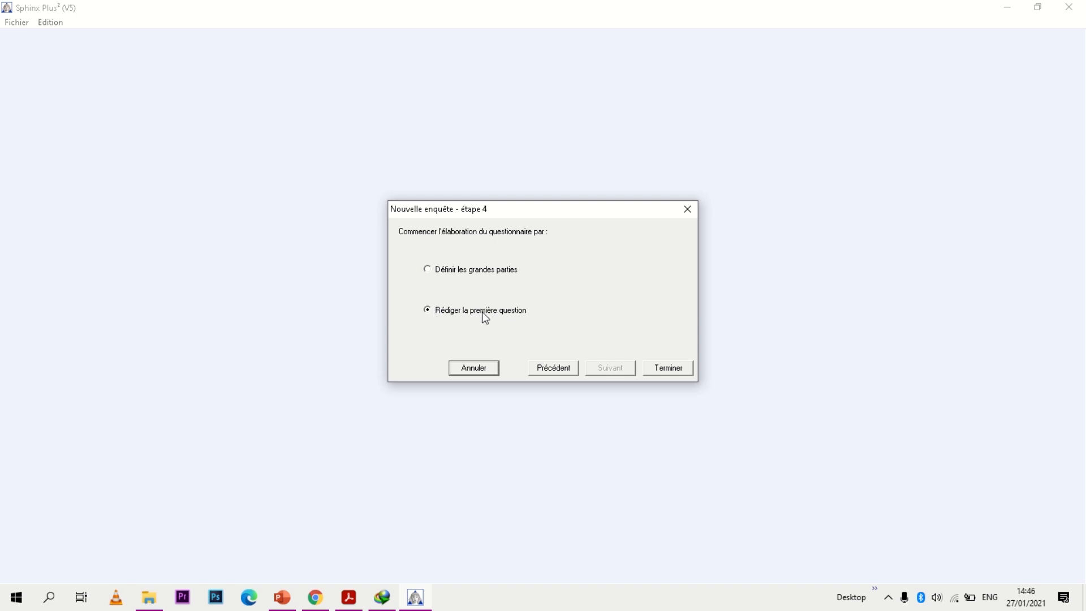
click(665, 369)
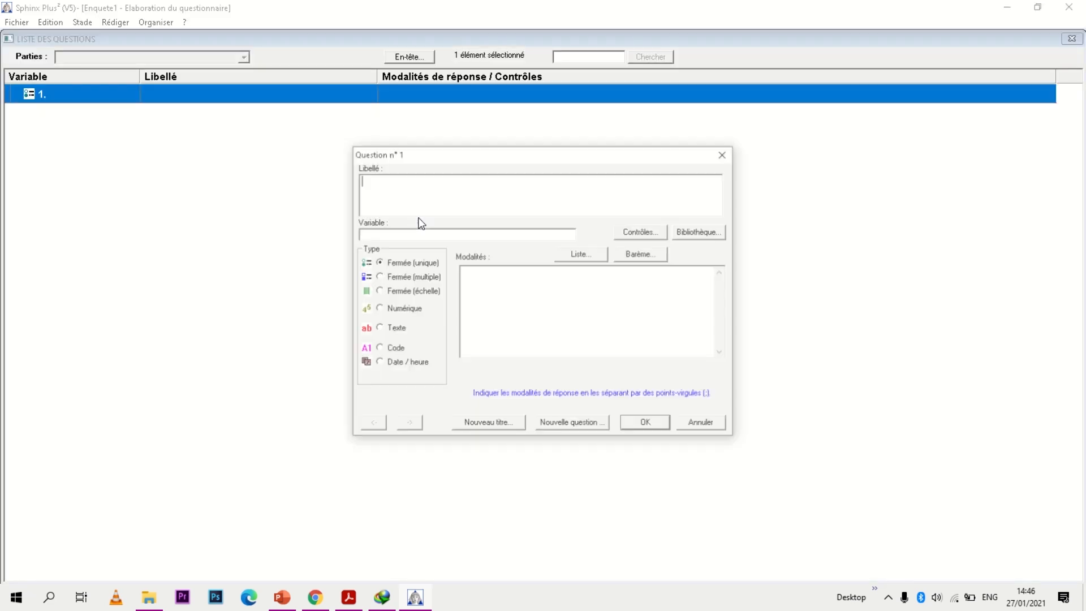
drag(450, 155, 400, 125)
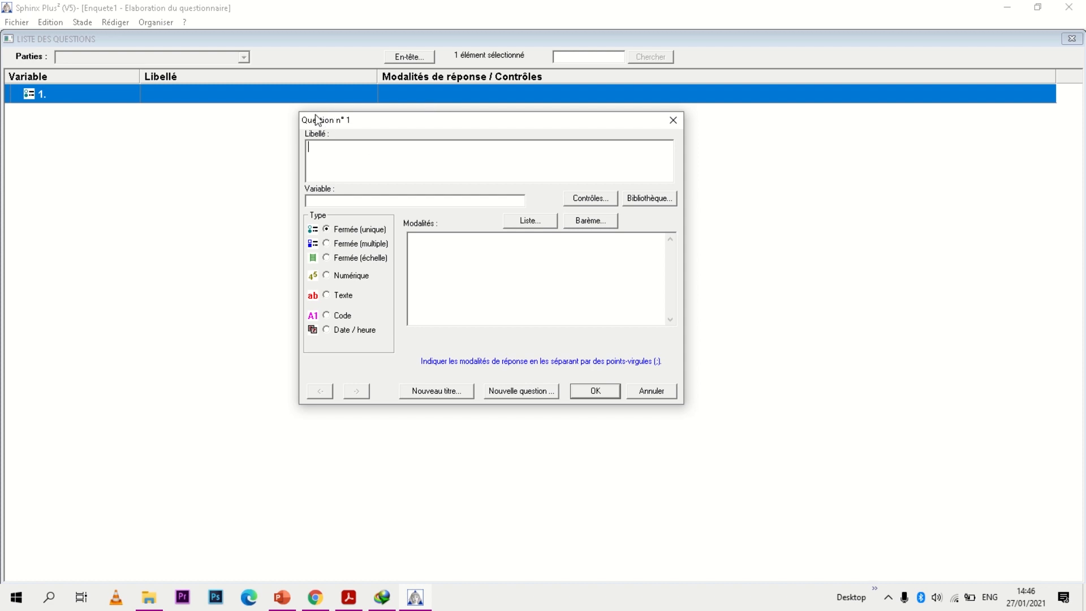
click(348, 599)
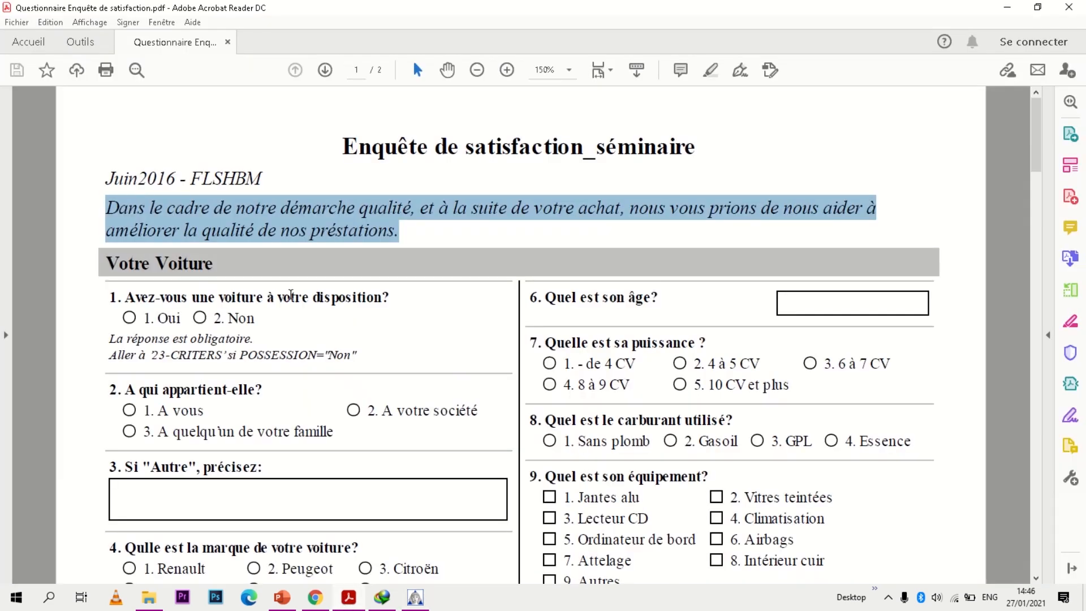
drag(122, 296, 393, 297)
key(ctrl+c)
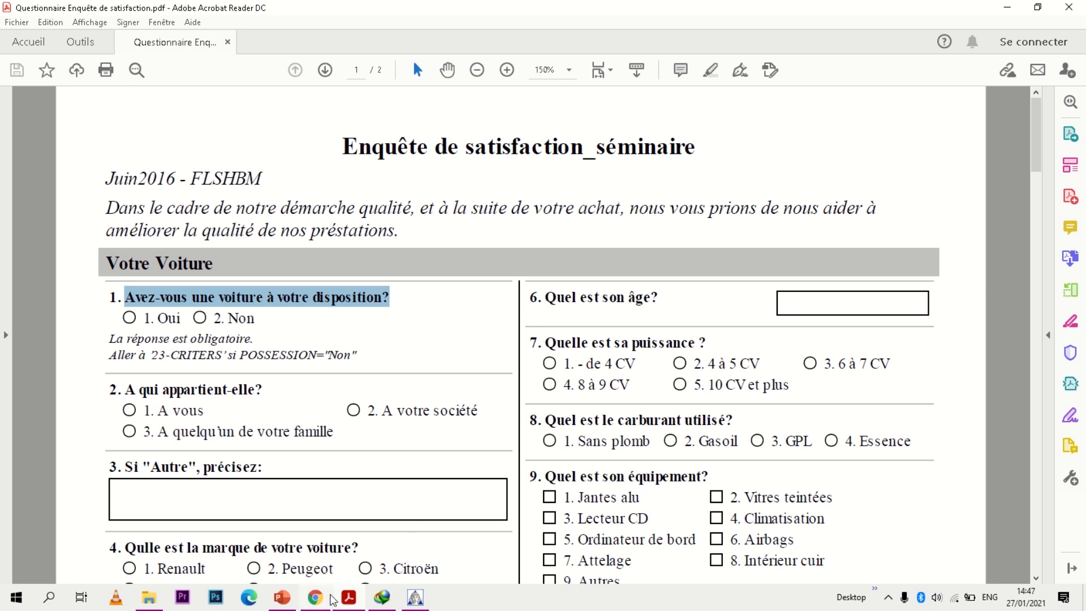
click(415, 597)
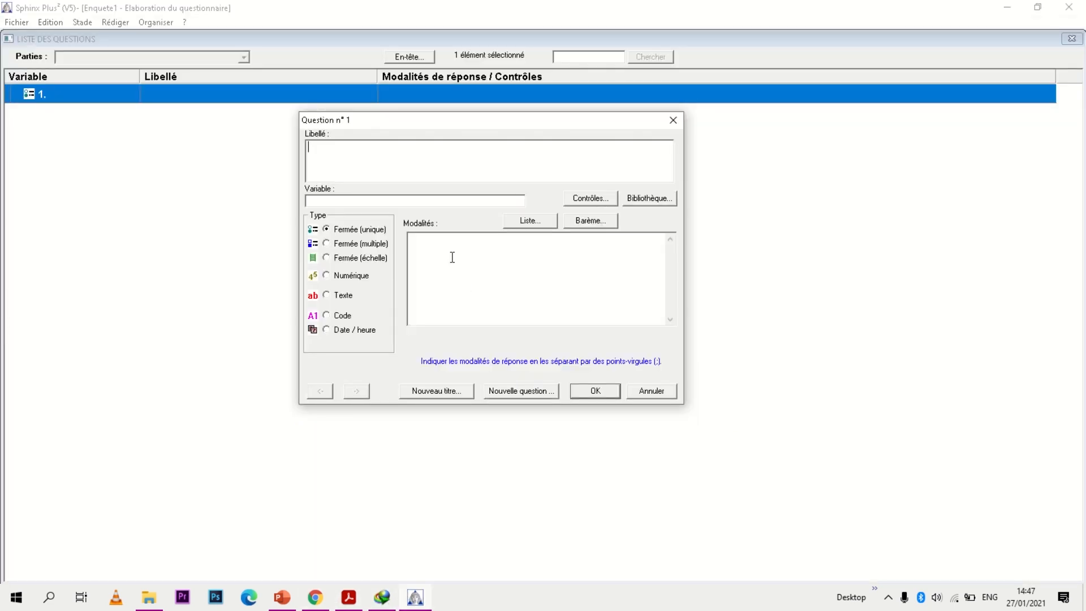
key(ctrl+v)
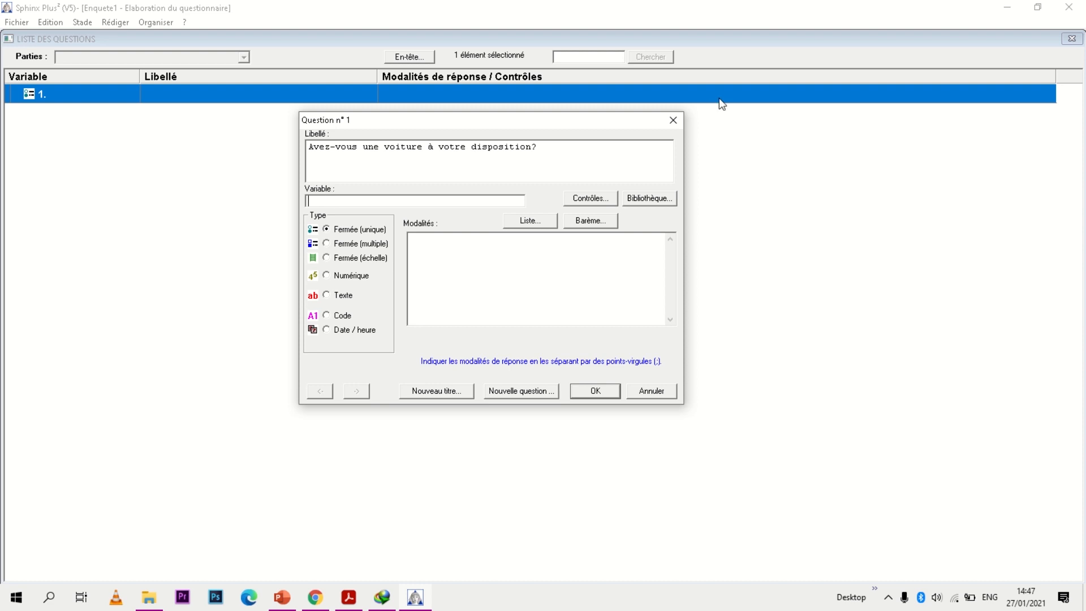
click(1001, 8)
click(673, 120)
Copy the variable name POSSESSION from cell A2 of Liste des variables.xlsx in Excel.
click(1001, 8)
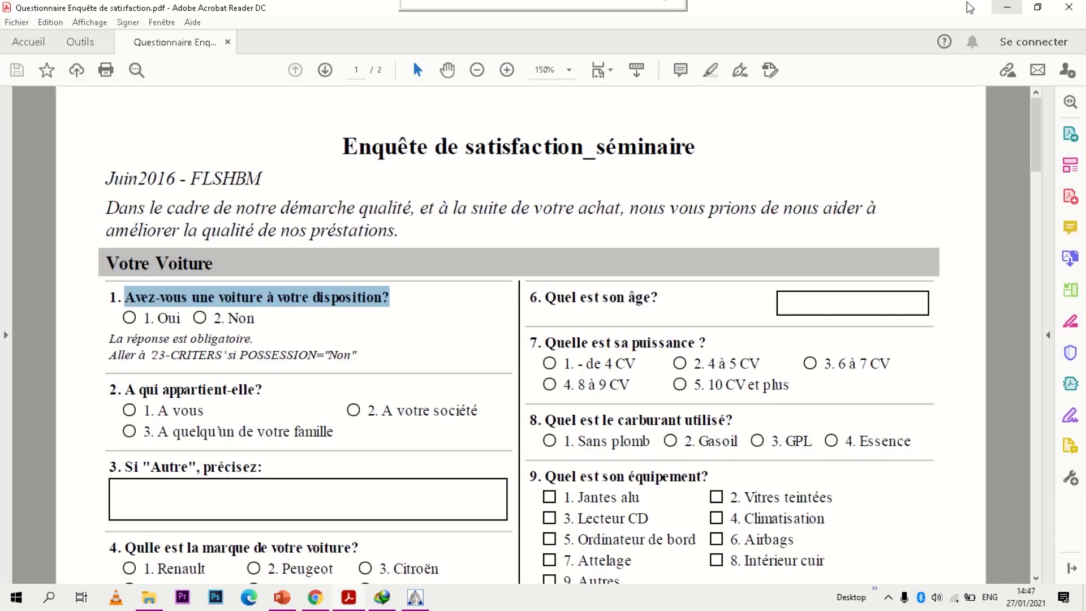
click(1006, 8)
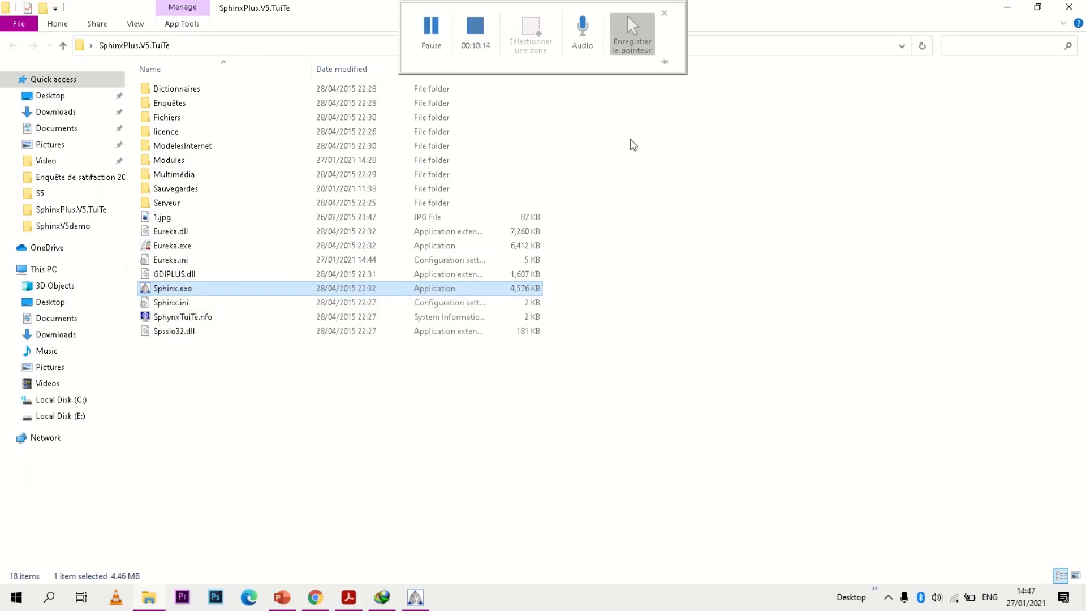
click(1007, 8)
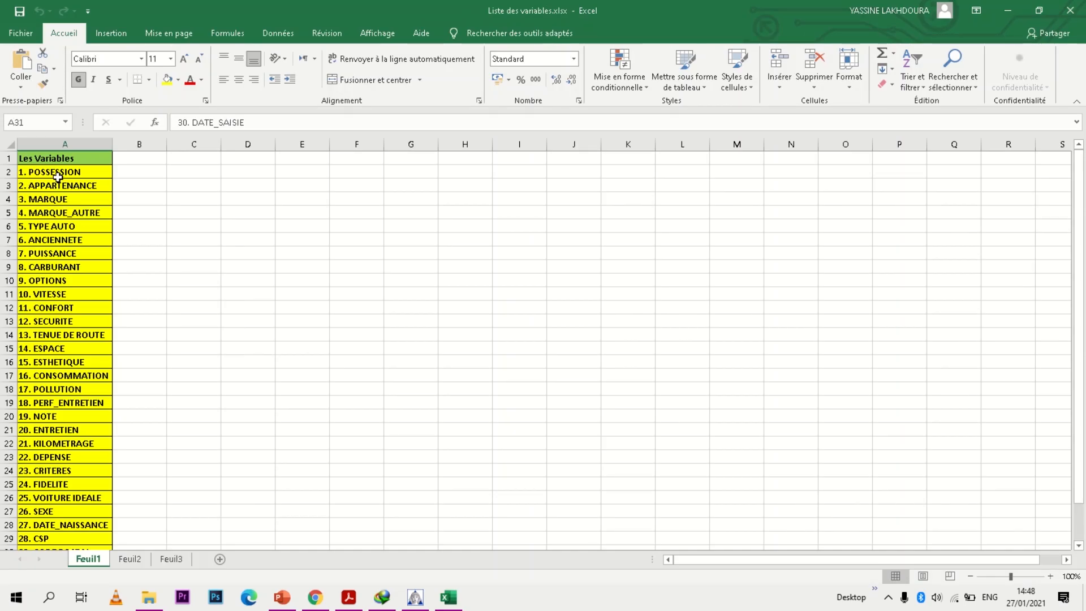
click(57, 175)
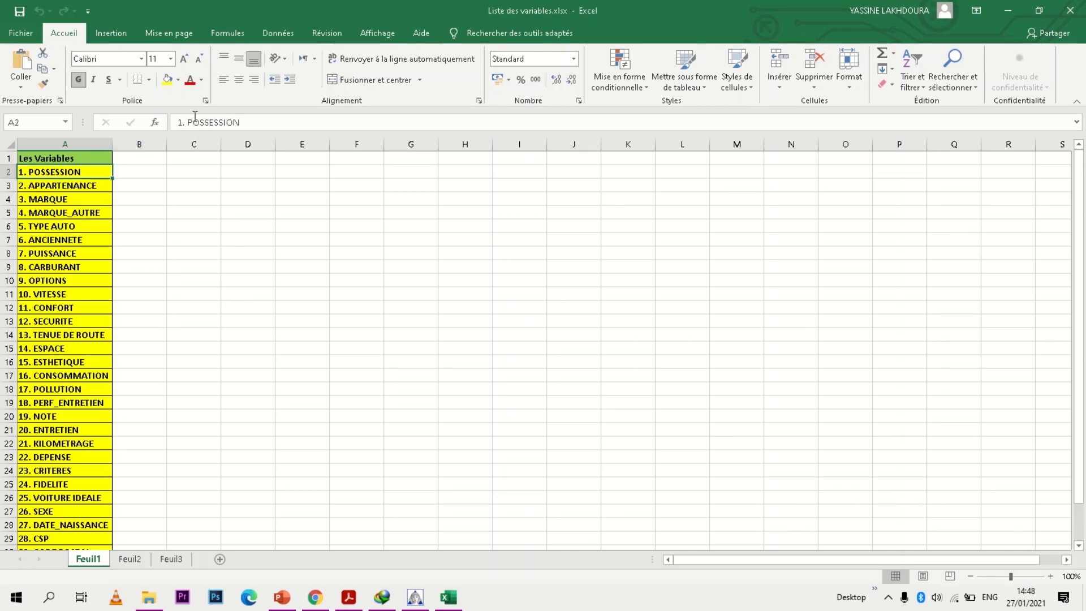
double_click(236, 123)
key(ctrl+c)
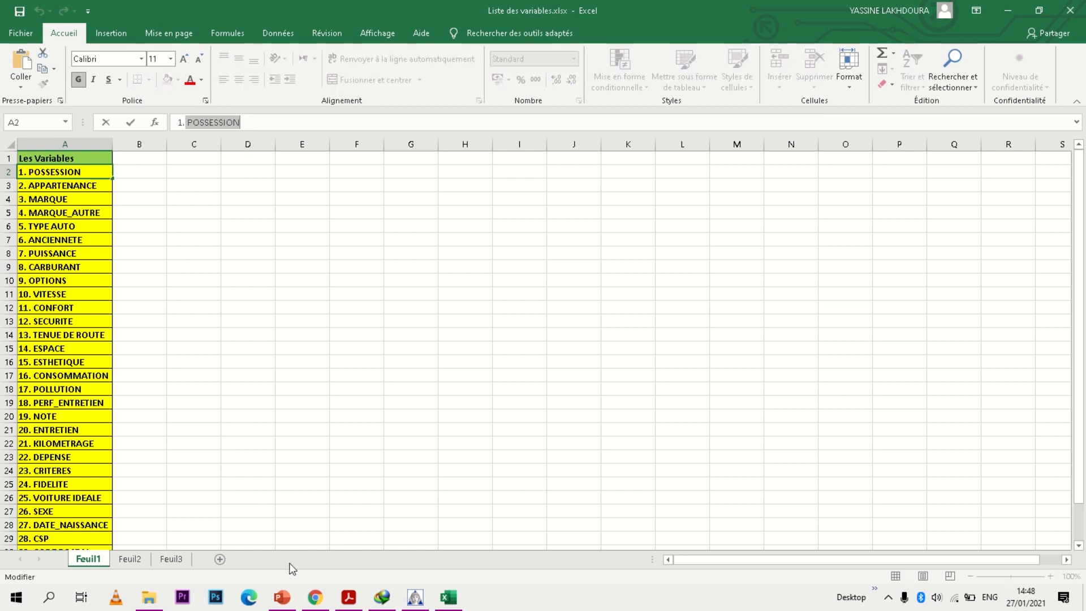
Switch back to Sphinx Plus² and start a new question with the copied POSSESSION as its variable name.
click(414, 603)
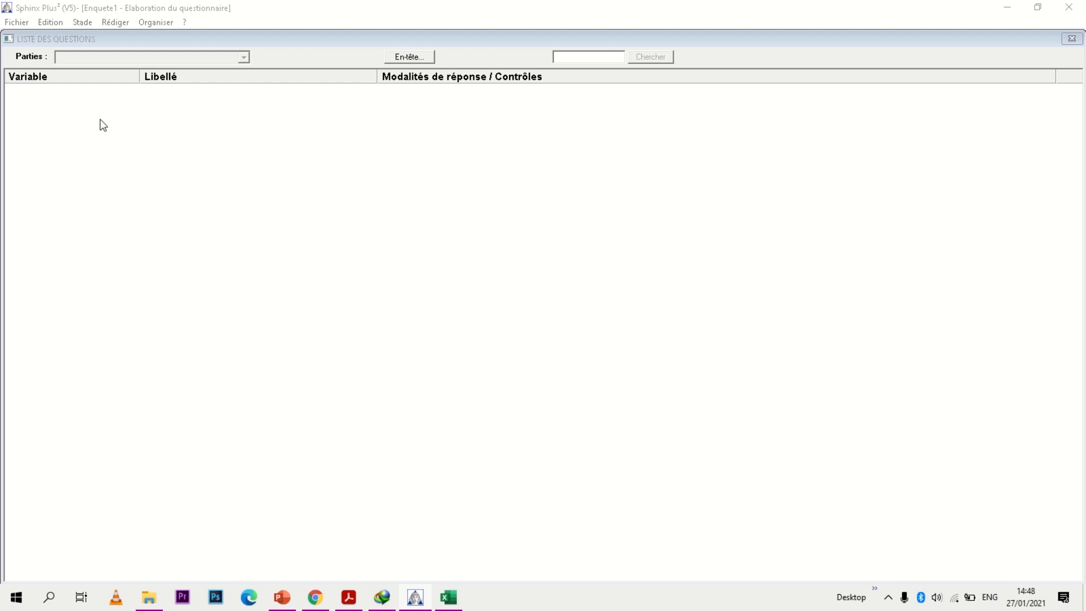
click(24, 21)
click(48, 22)
click(23, 21)
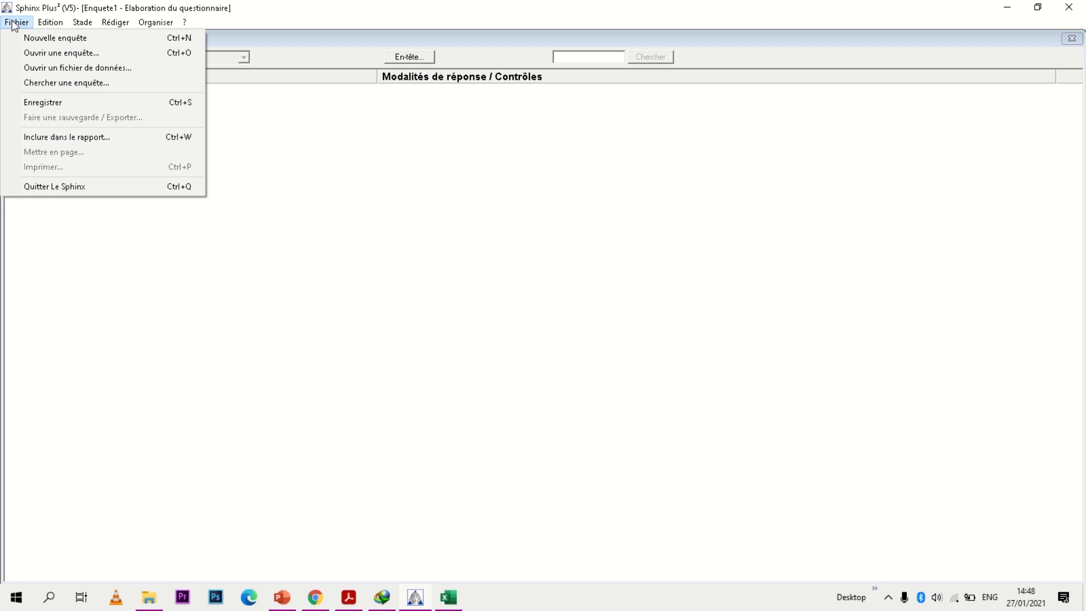
mouse_move(115, 22)
click(163, 57)
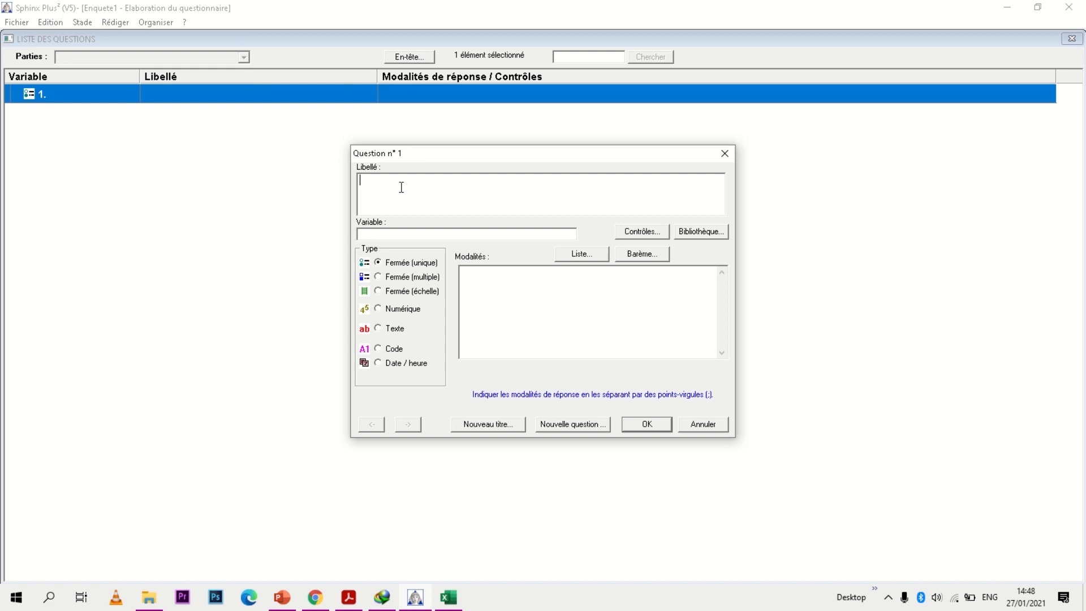
key(ctrl+v)
Enter the PDF's first question, "Avez-vous une voiture à votre disposition?", as the new question's label.
click(348, 600)
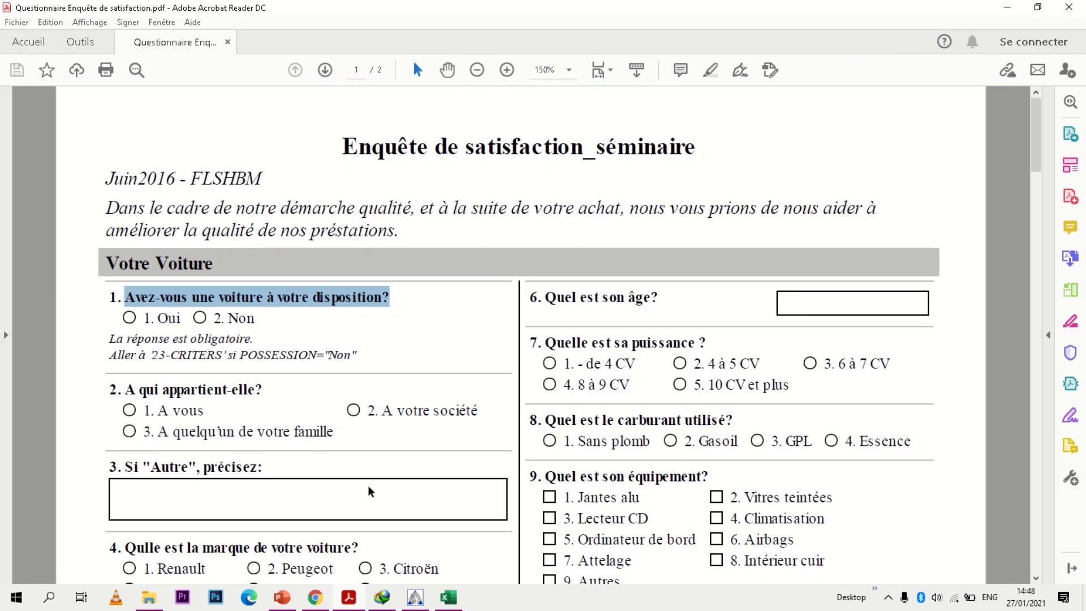
click(415, 597)
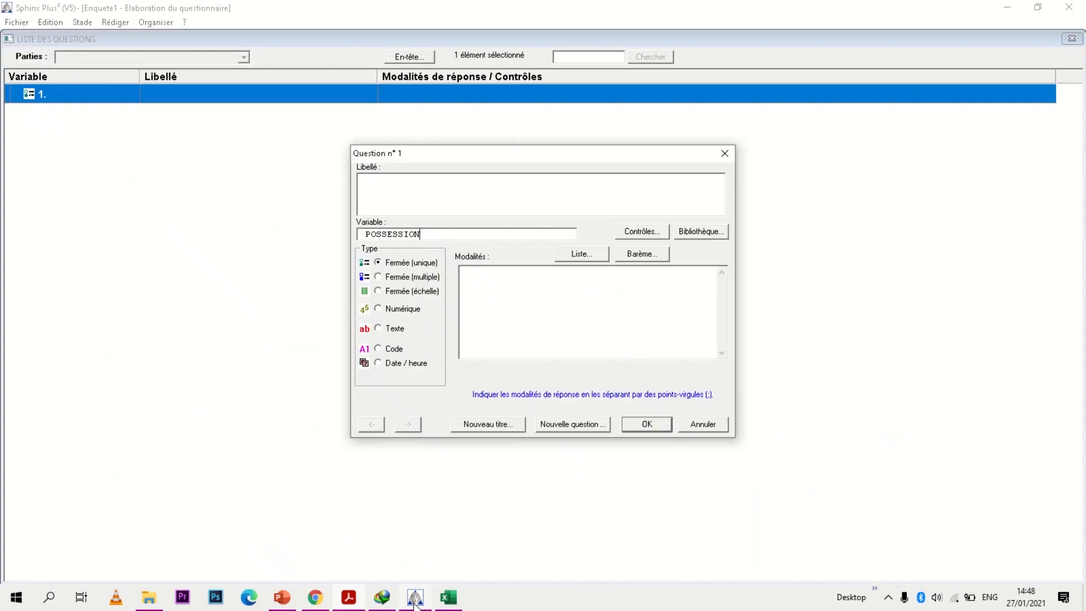
text(Avez-vous une voiture à votre disposition?)
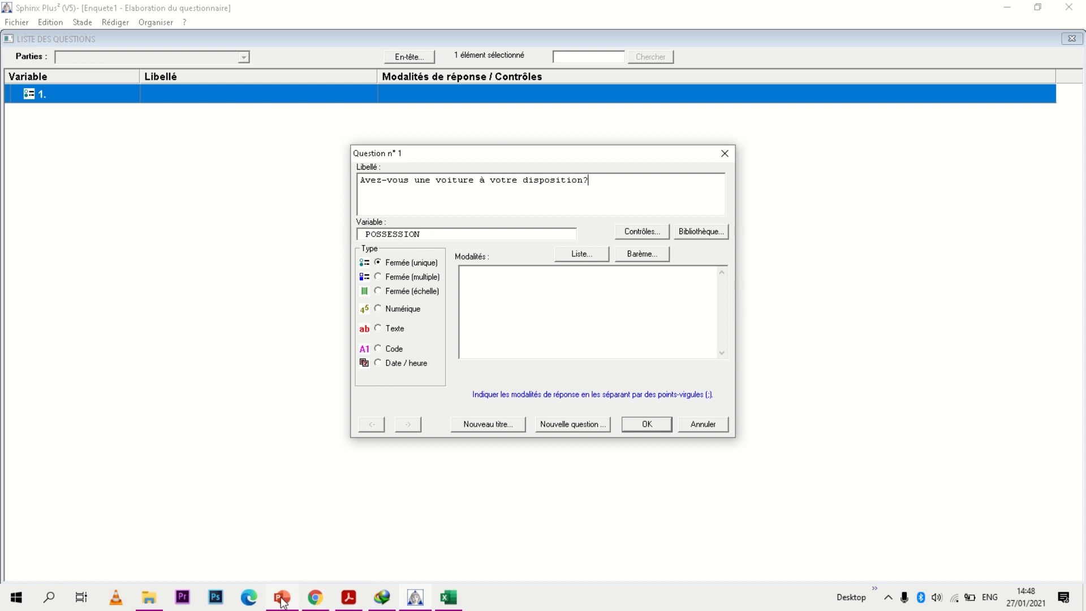
Make the question a single-answer closed one (Fermée unique) with the response options "oui ; non".
click(348, 597)
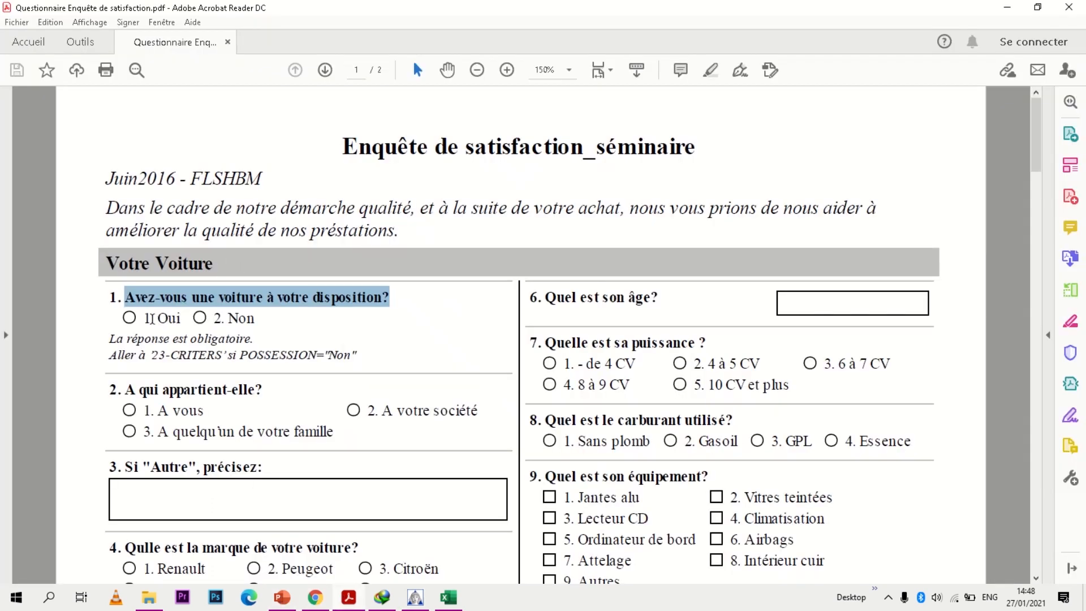
click(344, 602)
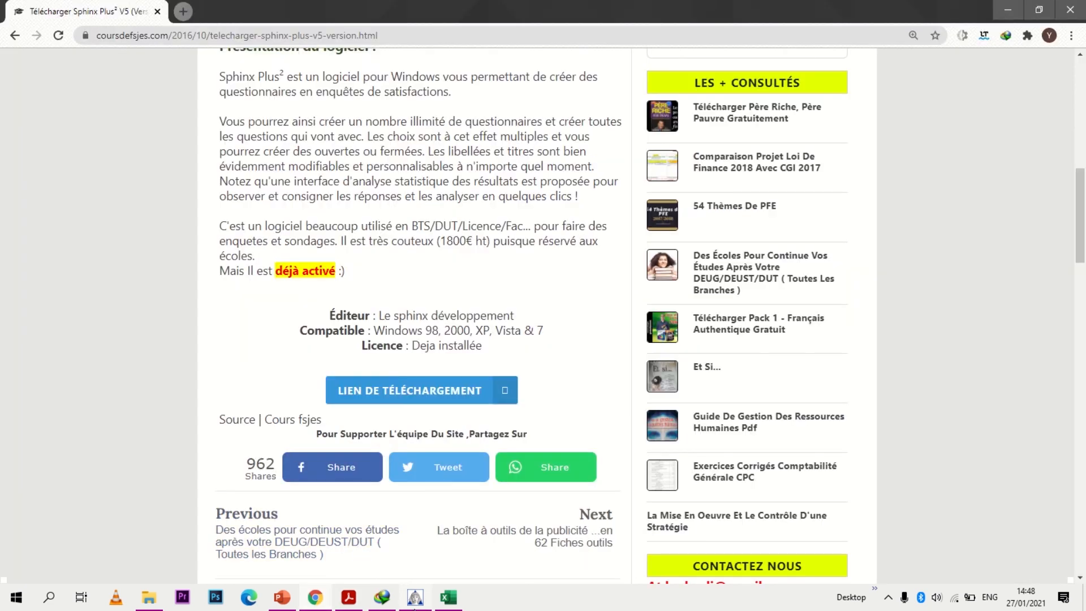
click(415, 597)
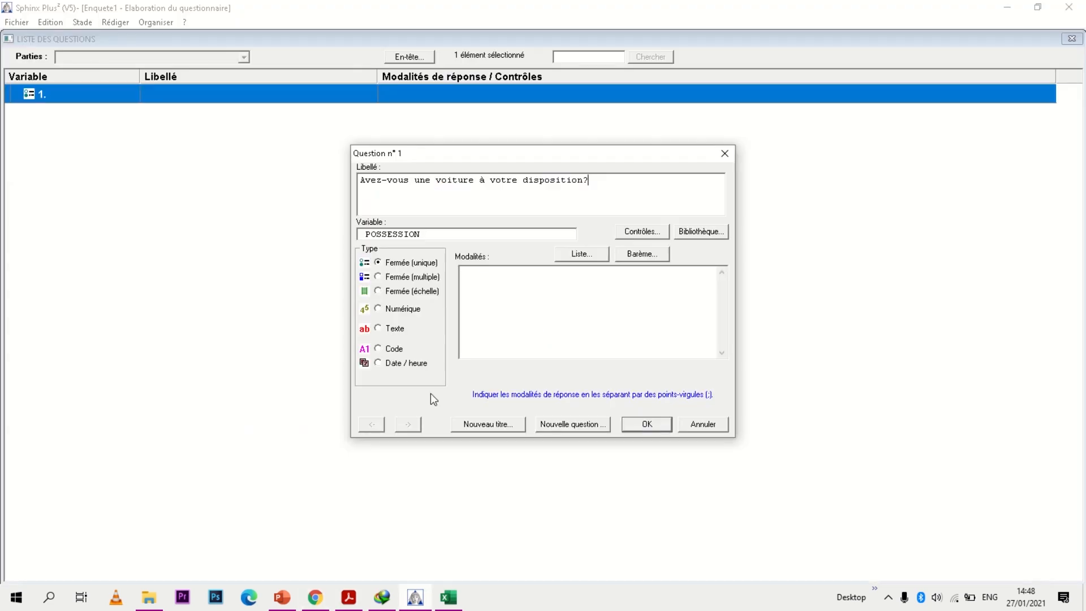
click(378, 277)
click(378, 262)
text(oui ; no)
Check the notes under question 1 in the PDF and the question 23 they refer to.
click(351, 598)
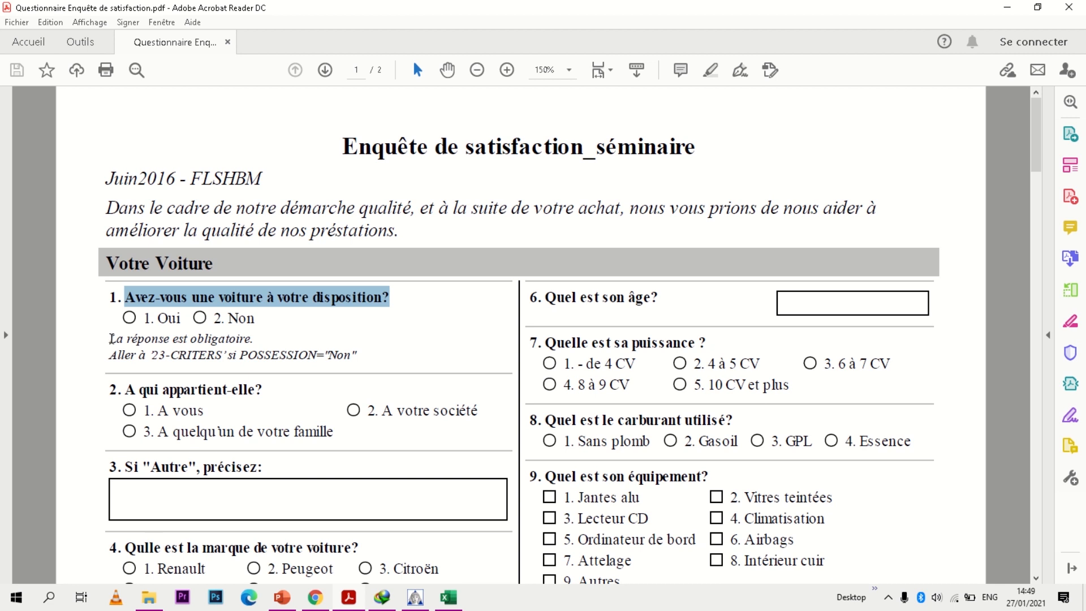
click(111, 338)
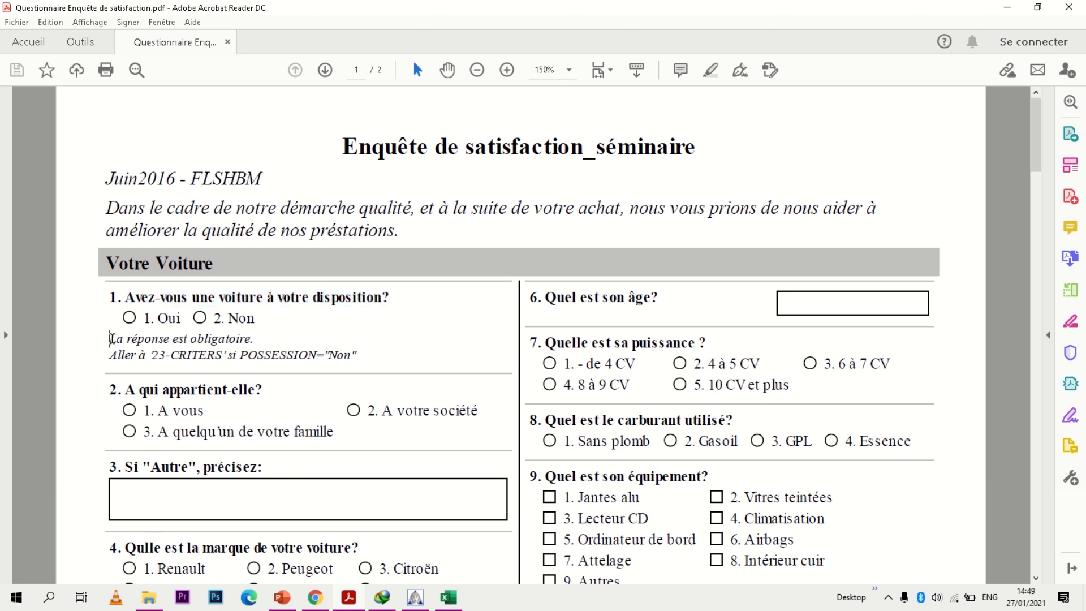
drag(110, 337, 249, 341)
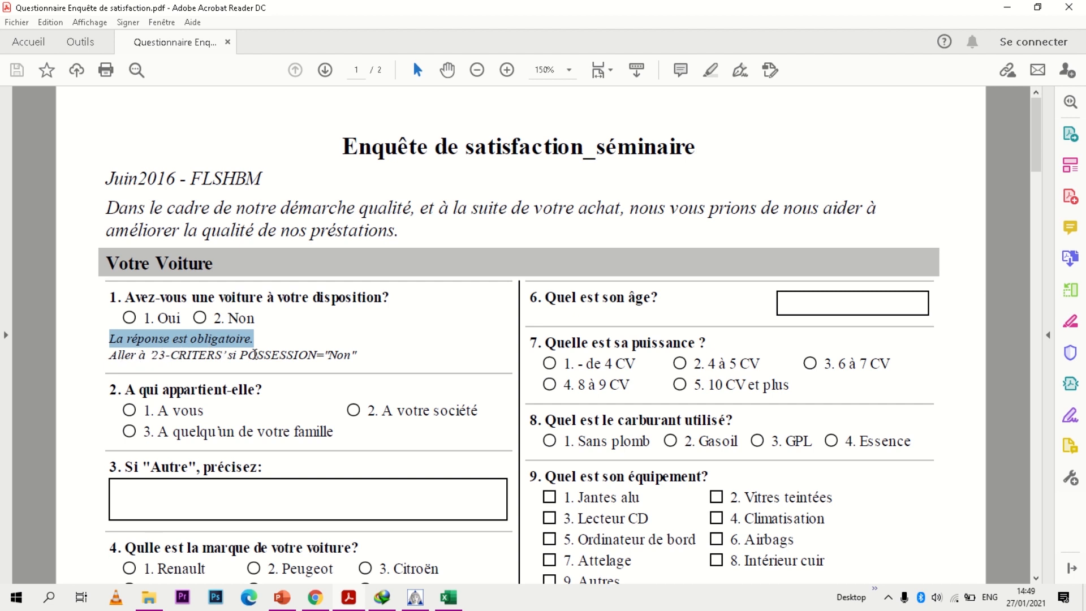
click(146, 339)
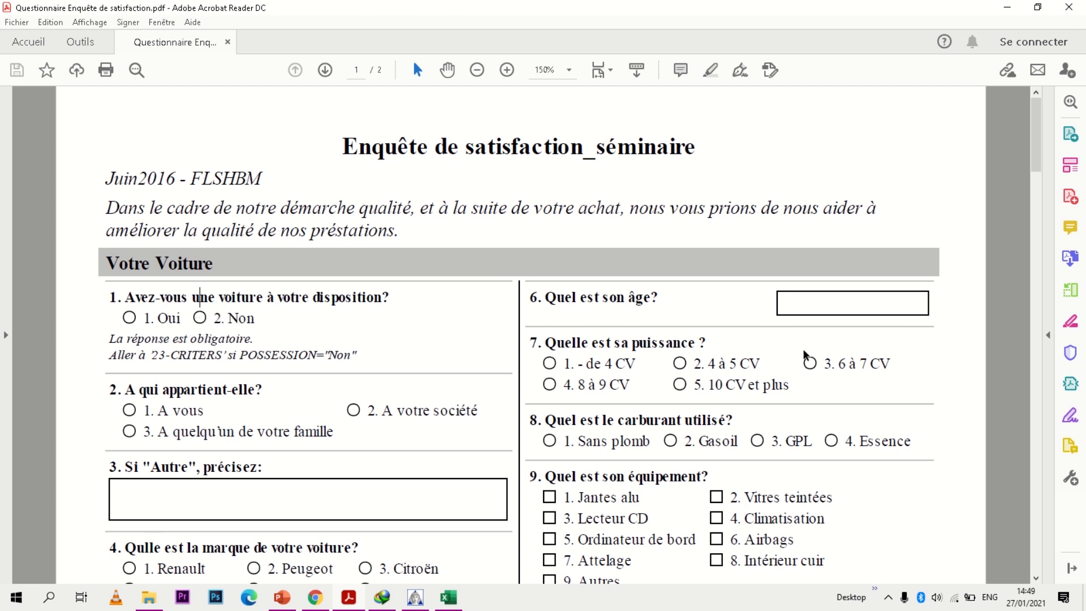
drag(1039, 157, 992, 358)
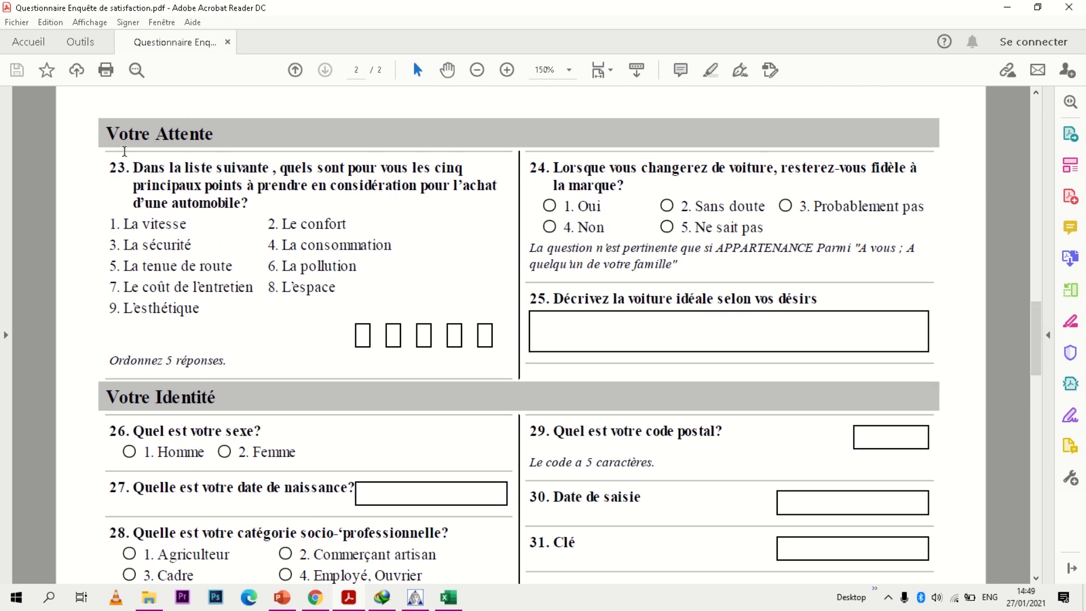
drag(109, 167, 201, 186)
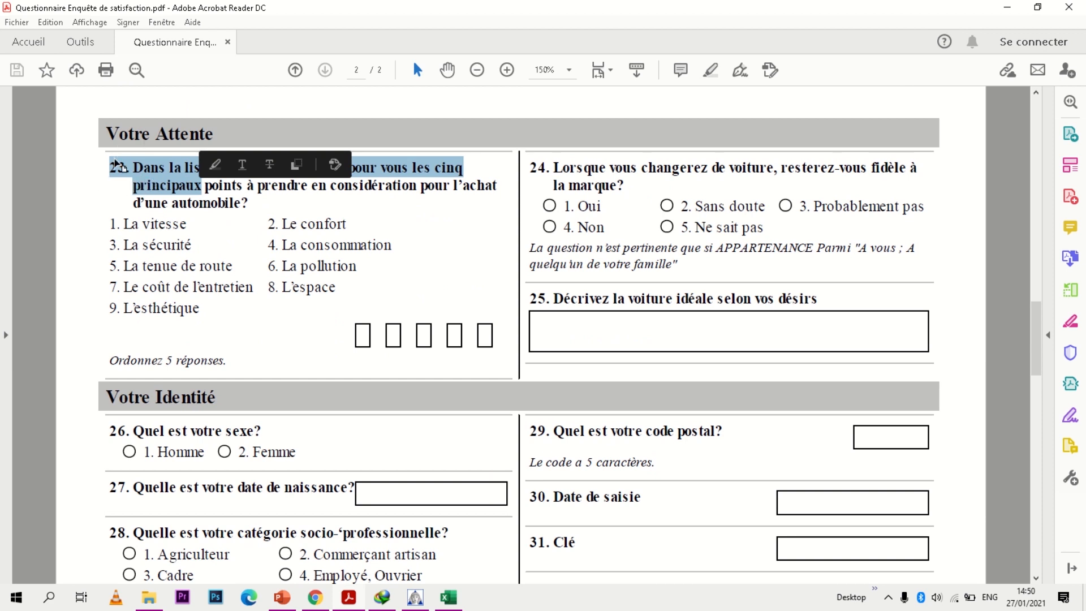
mouse_move(1036, 340)
mouse_down()
mouse_move(1010, 108)
mouse_move(1012, 127)
mouse_up()
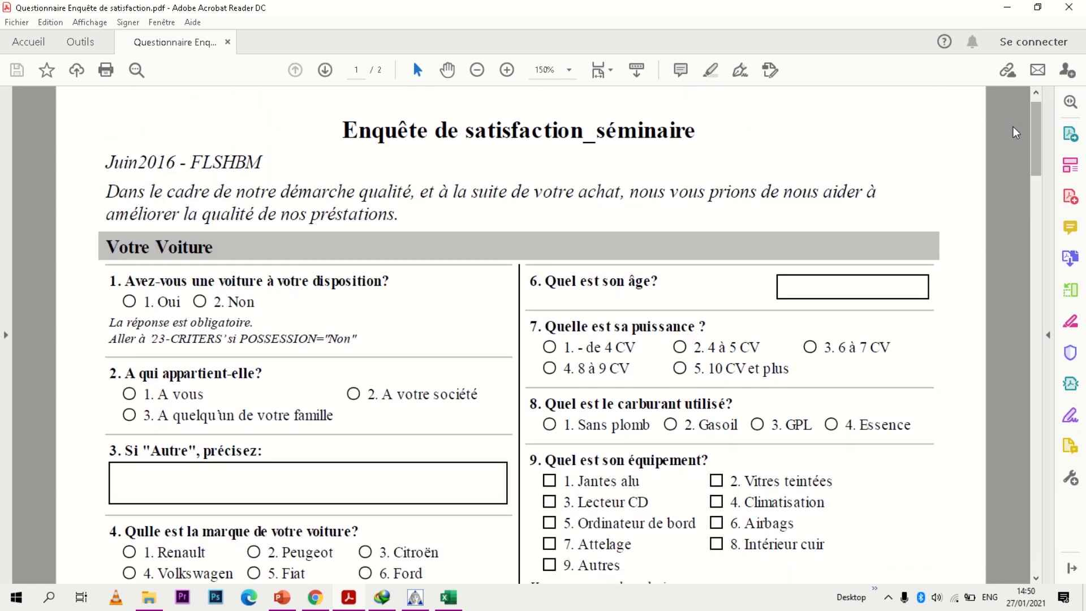
Make question 1's answer mandatory, add the PDF's two-line note under question 1 as its special instruction, and save the question.
drag(108, 319, 360, 334)
key(ctrl+c)
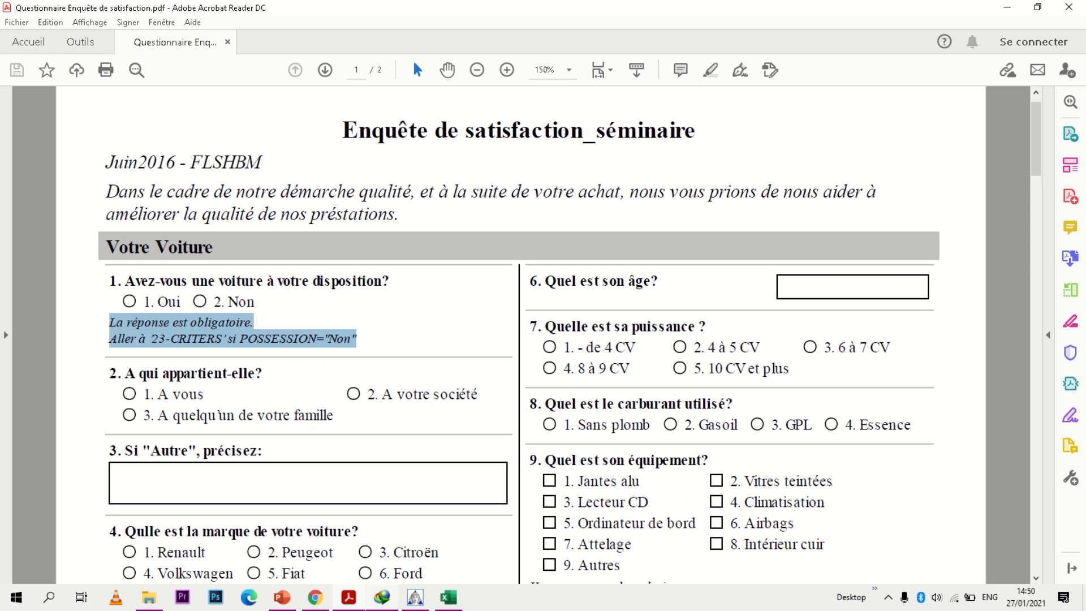
click(413, 601)
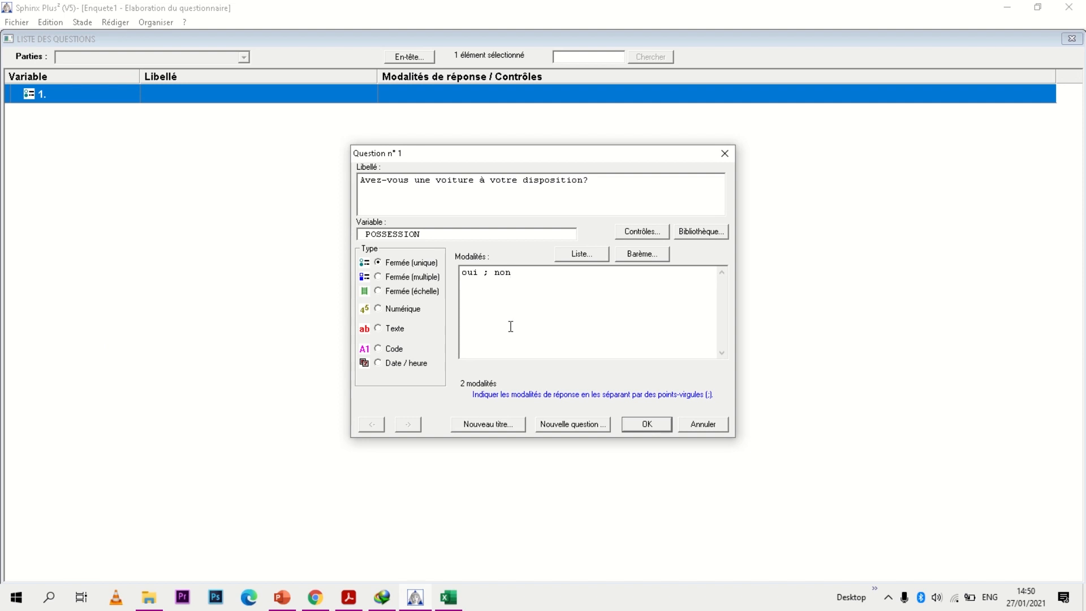
click(632, 236)
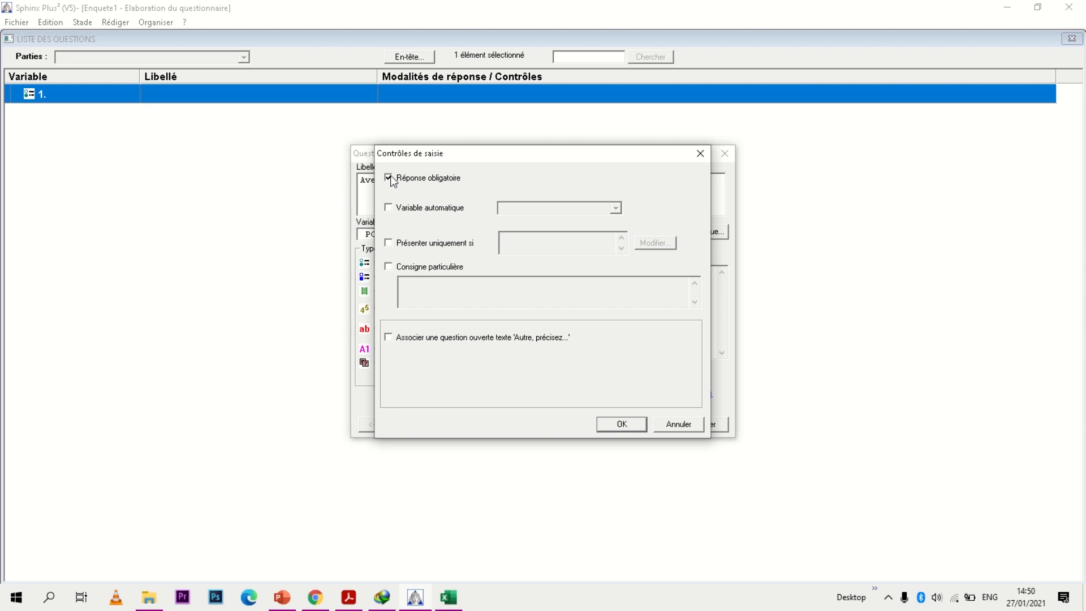
click(388, 266)
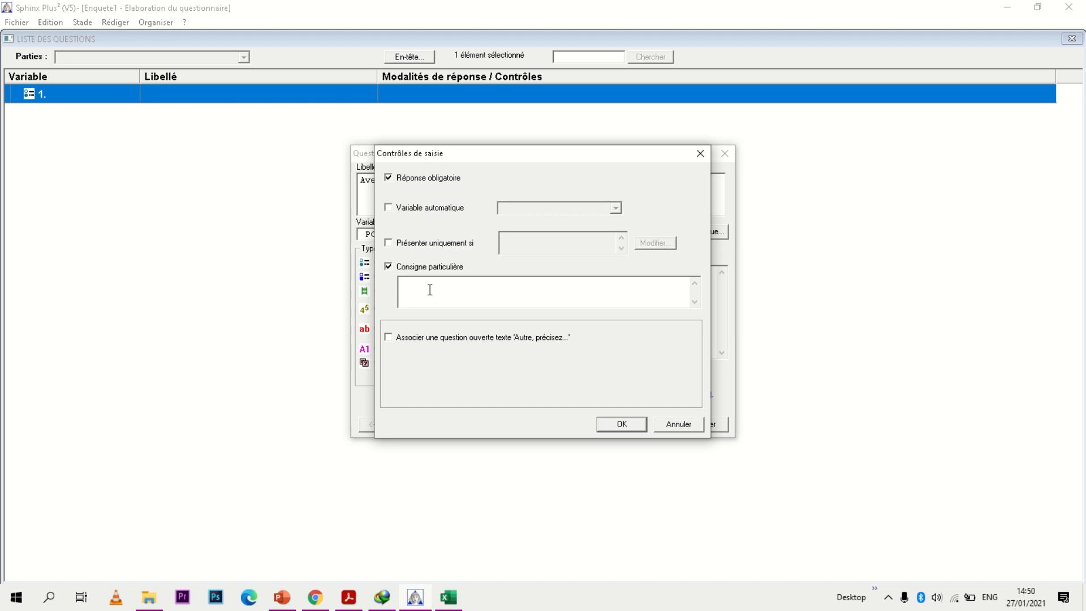
key(ctrl+v)
click(620, 425)
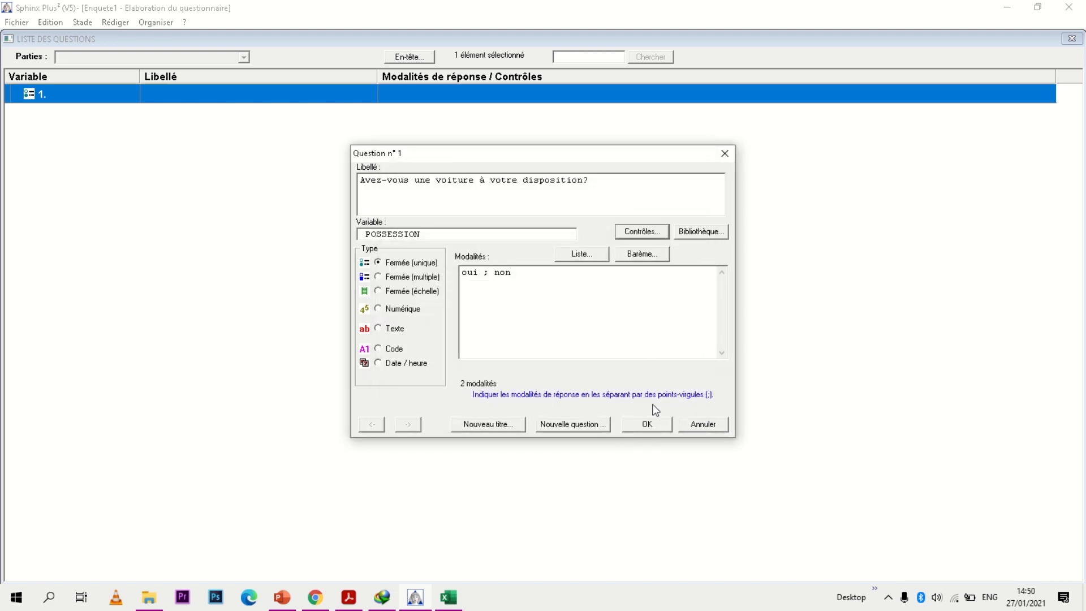
click(648, 424)
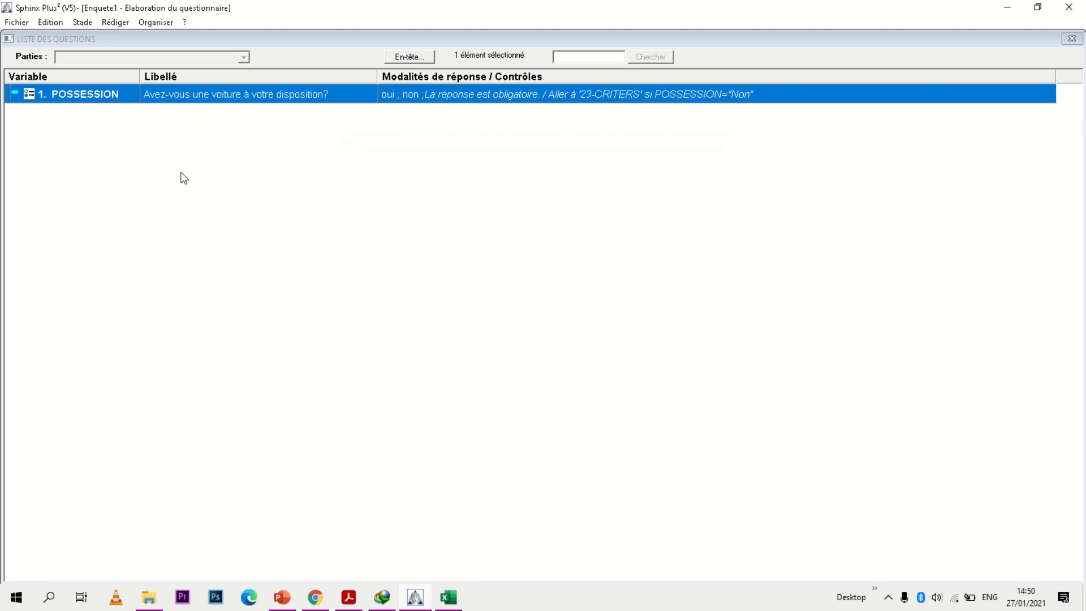
Open the questionnaire's print preview, saving the survey as "Enquête de sati" in the Enquêtes folder.
click(19, 25)
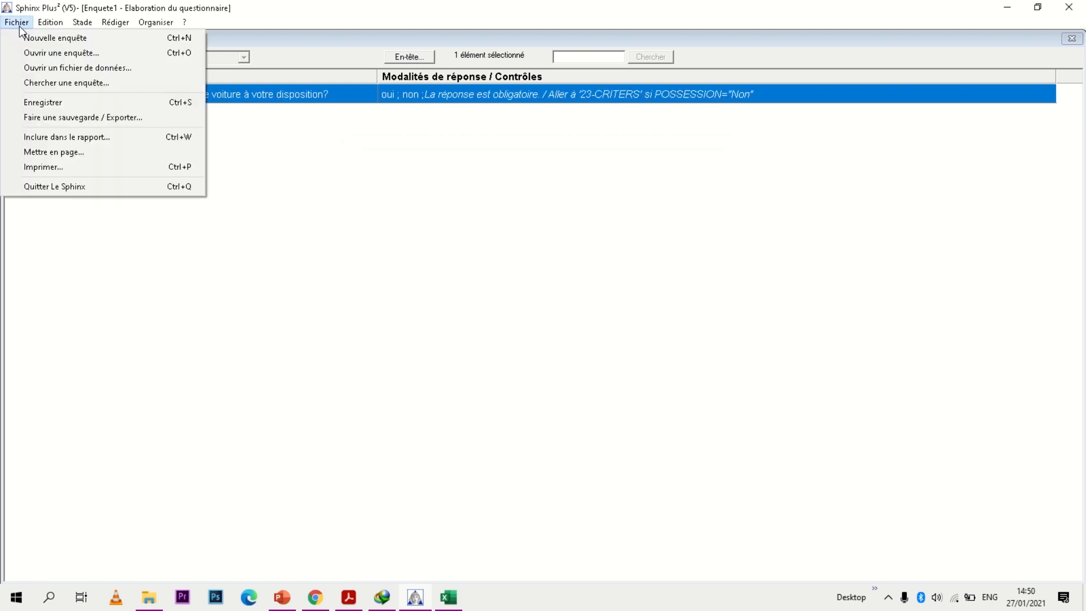
click(54, 168)
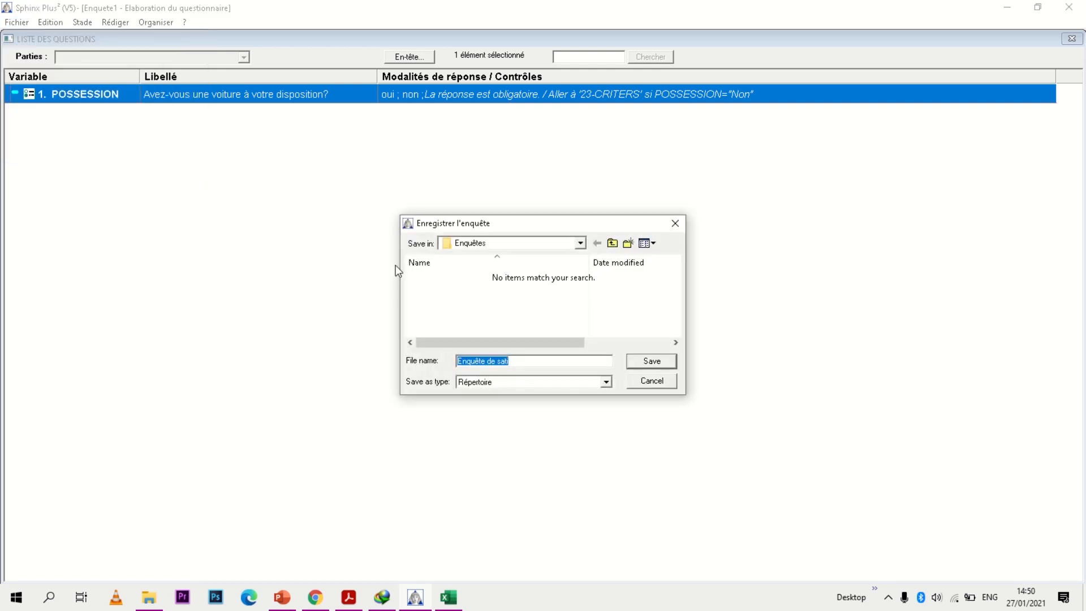
click(649, 359)
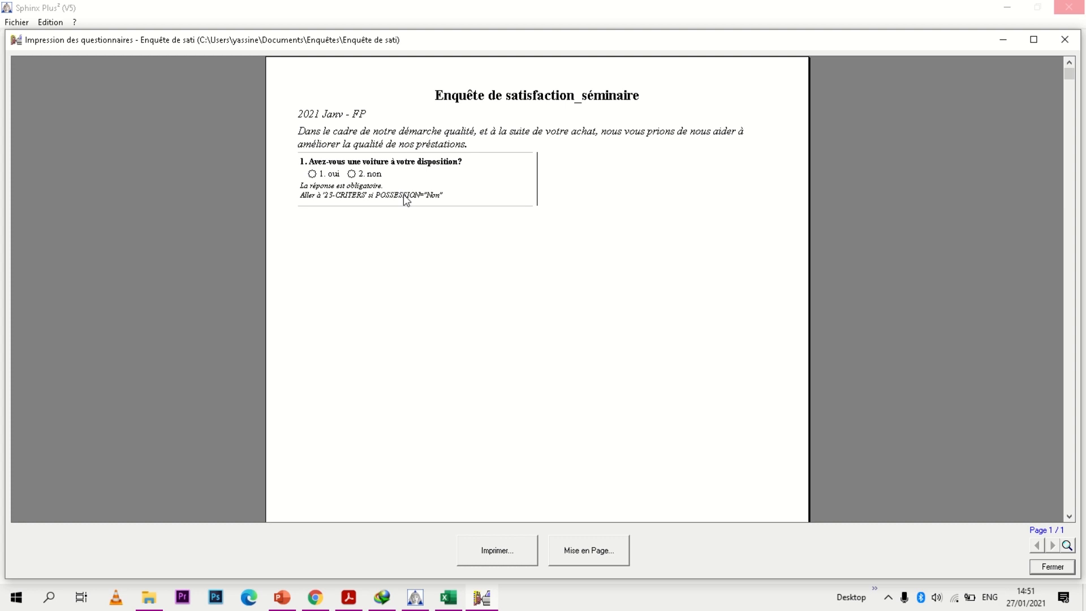
Close the print preview and add a new question 2 labelled "A qui appartient-elle?", copied from the PDF questionnaire.
click(1064, 39)
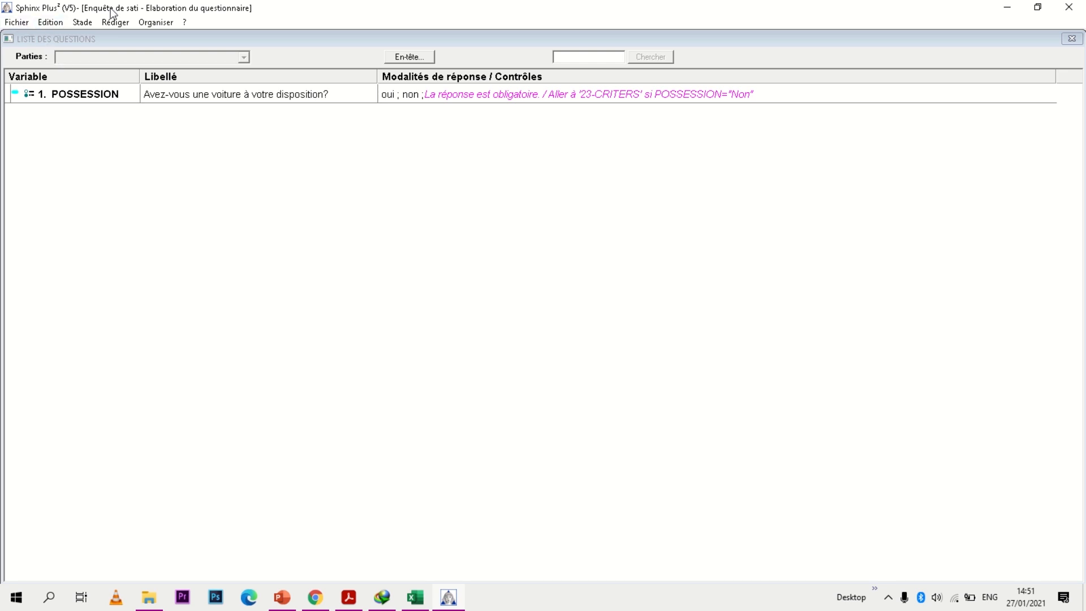
click(114, 24)
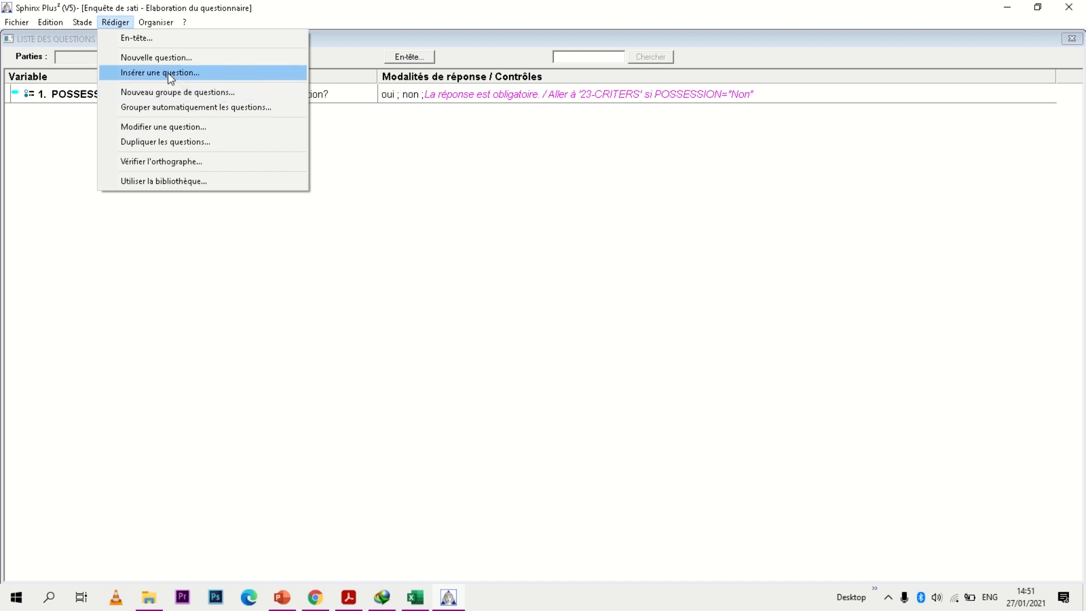
click(168, 57)
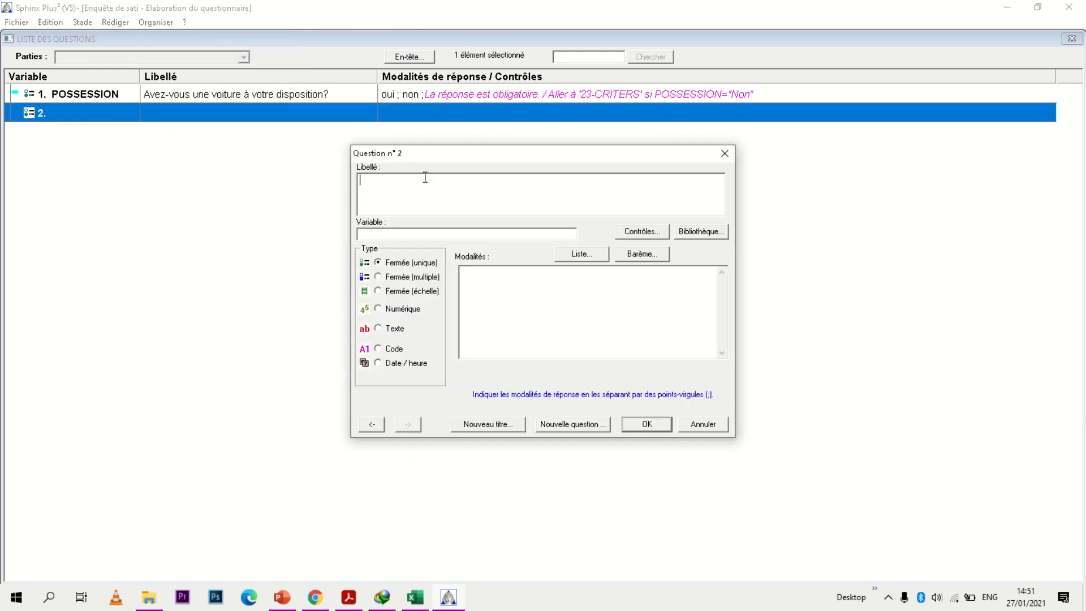
click(352, 605)
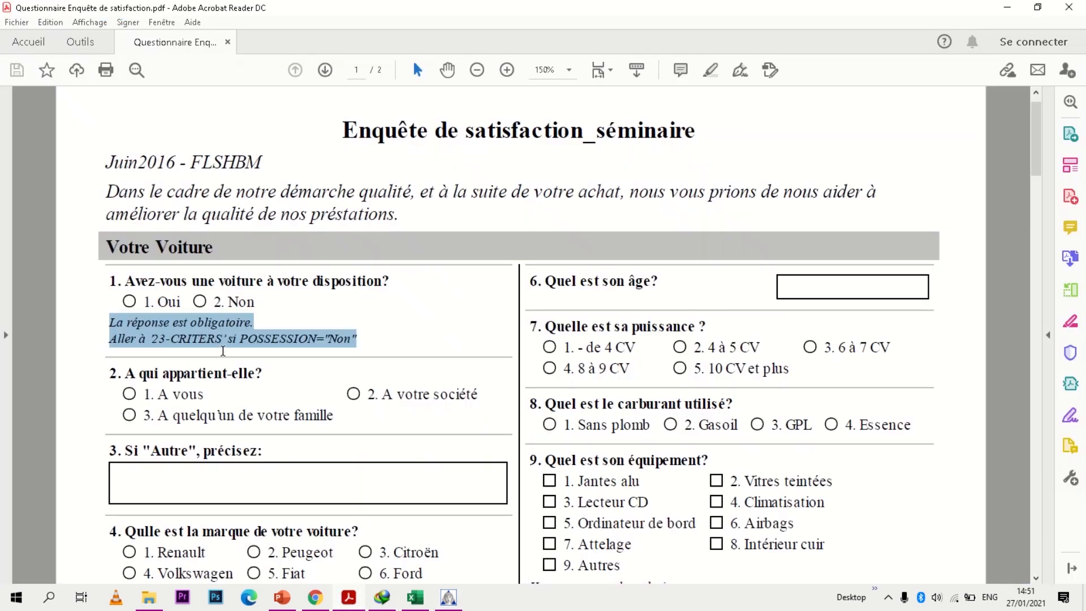
drag(126, 373, 263, 373)
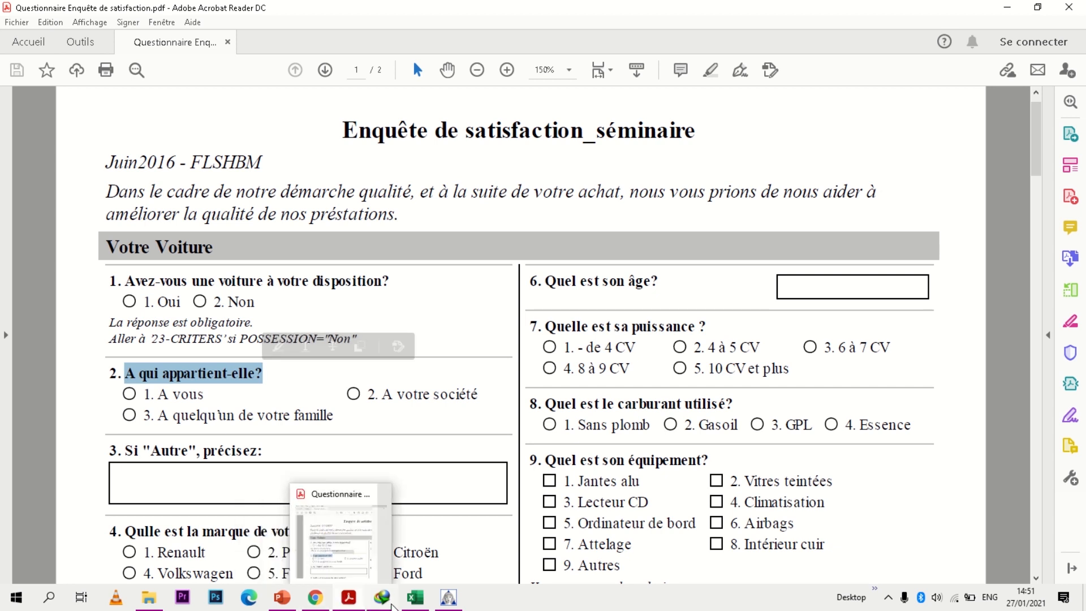
mouse_move(393, 606)
mouse_move(351, 598)
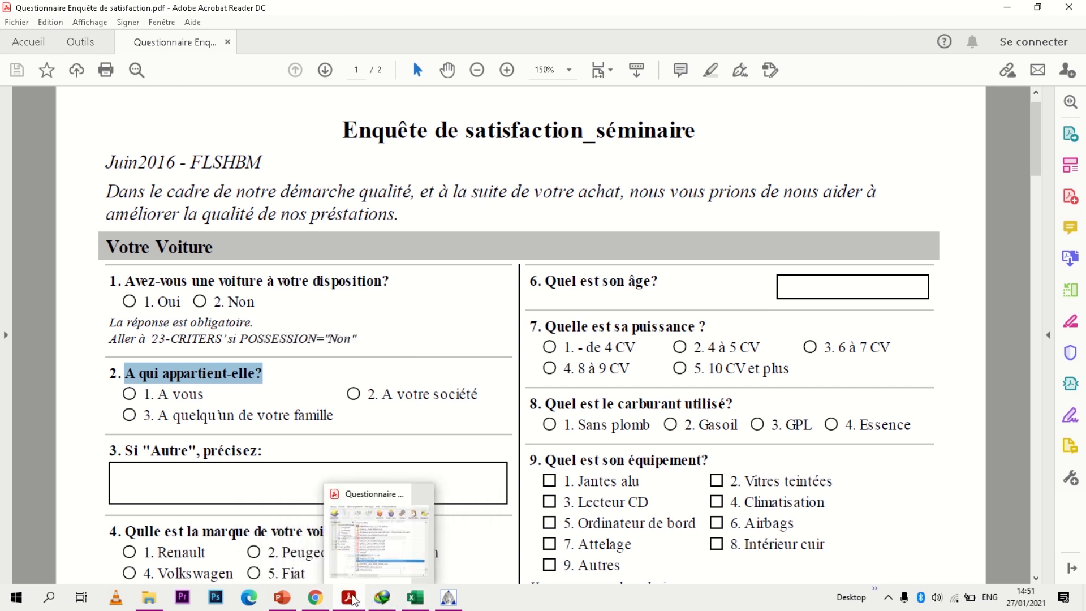
click(449, 597)
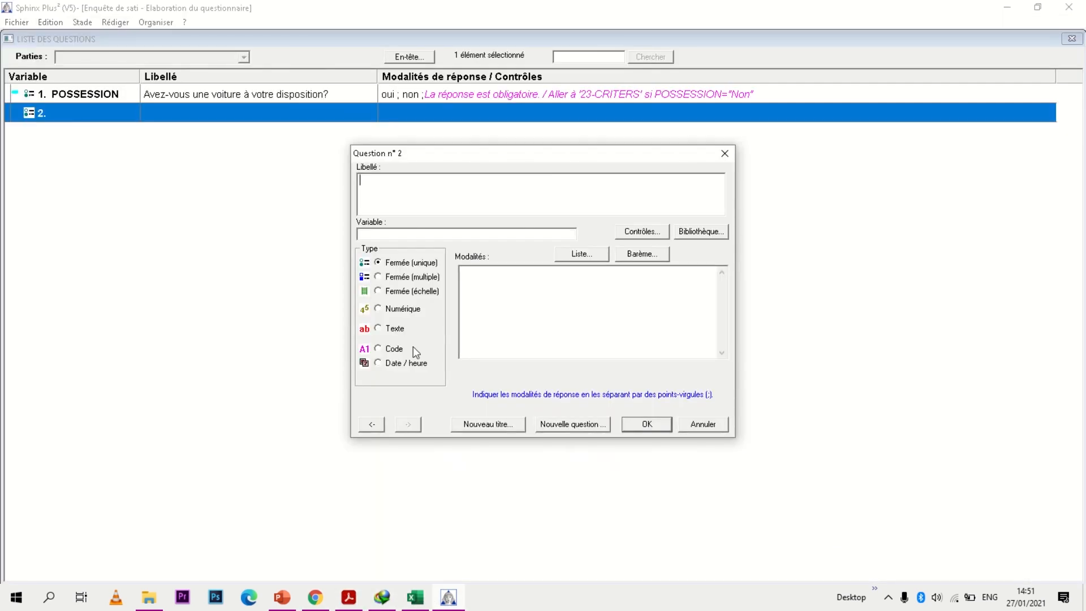
text(A qui appartient-elle?)
Copy the name APPARTENANCE from the Excel variable list and set it as question 2's variable.
click(422, 602)
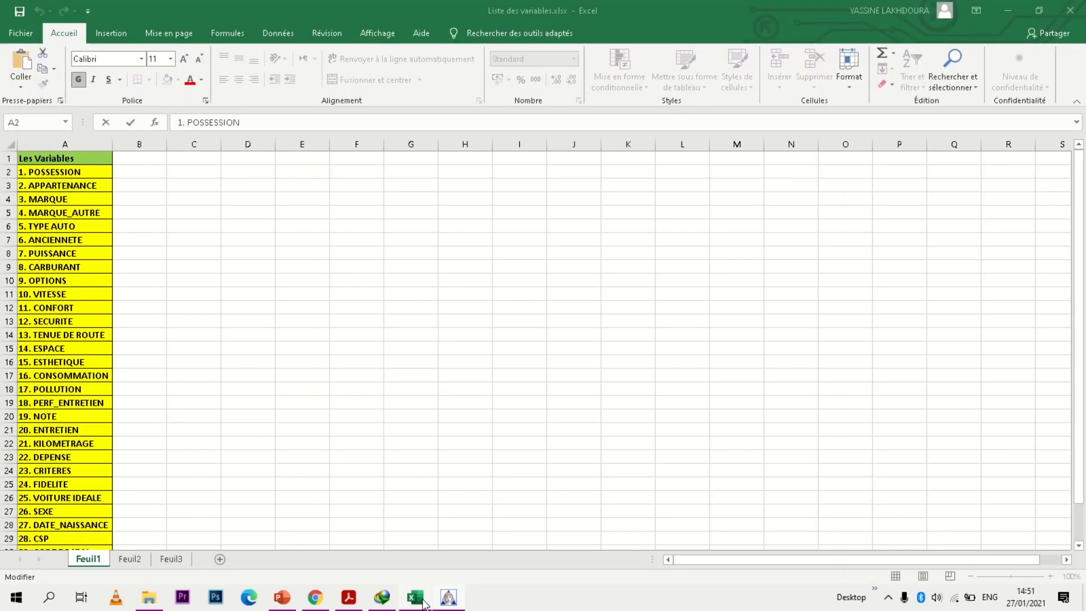
click(67, 187)
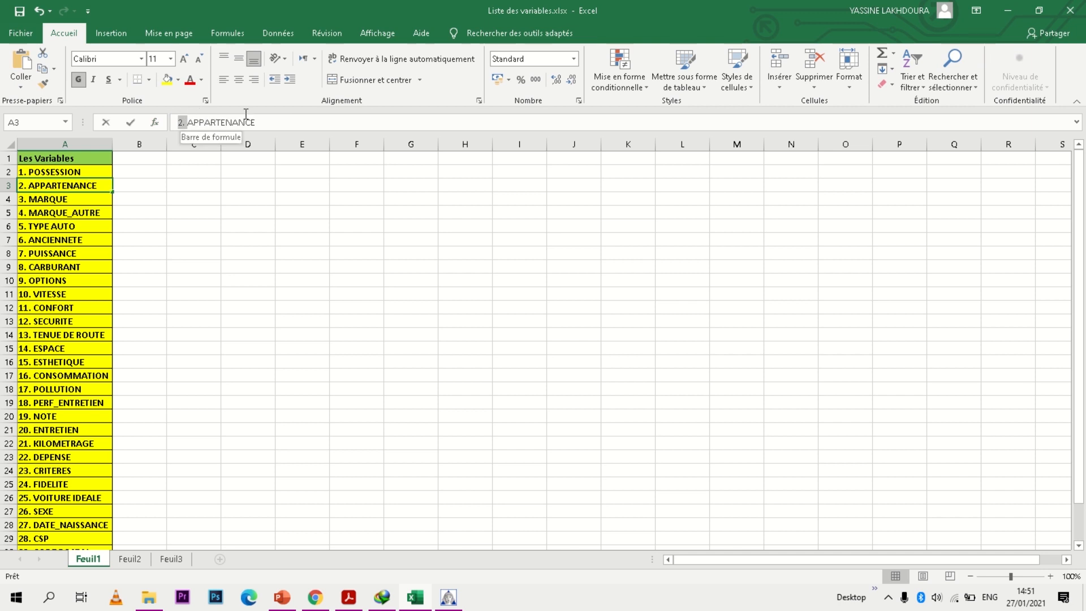
double_click(260, 122)
key(ctrl+c)
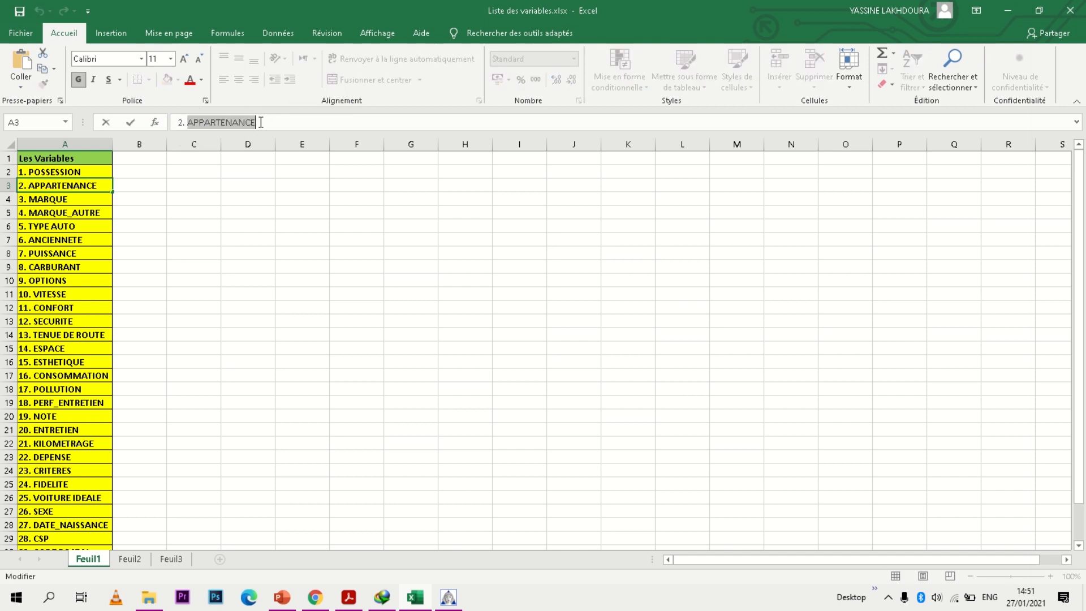
click(446, 597)
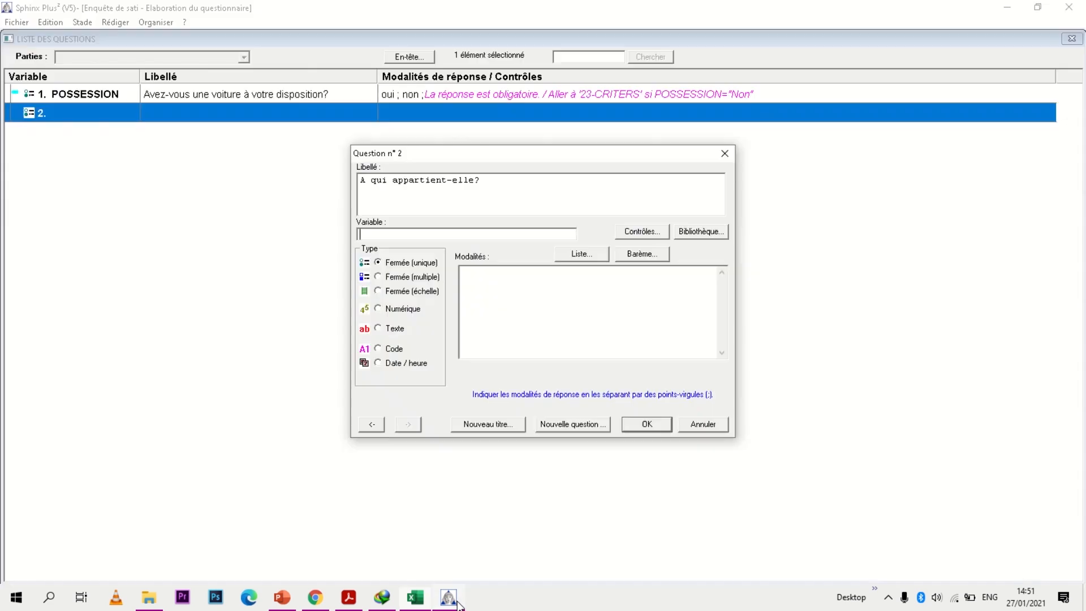
key(ctrl+v)
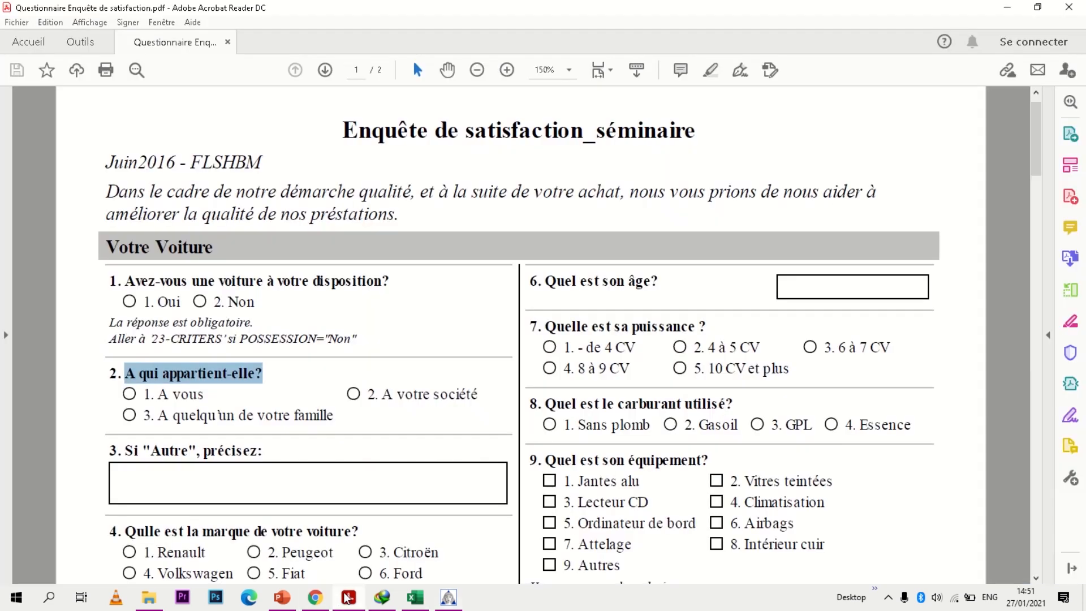
click(348, 597)
drag(162, 394, 324, 402)
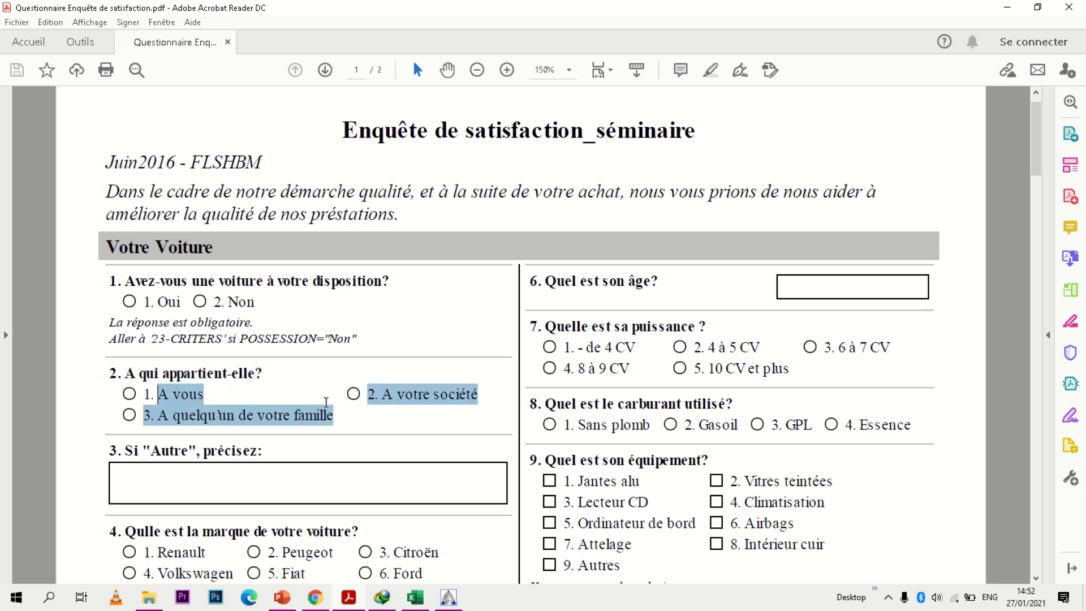
click(326, 403)
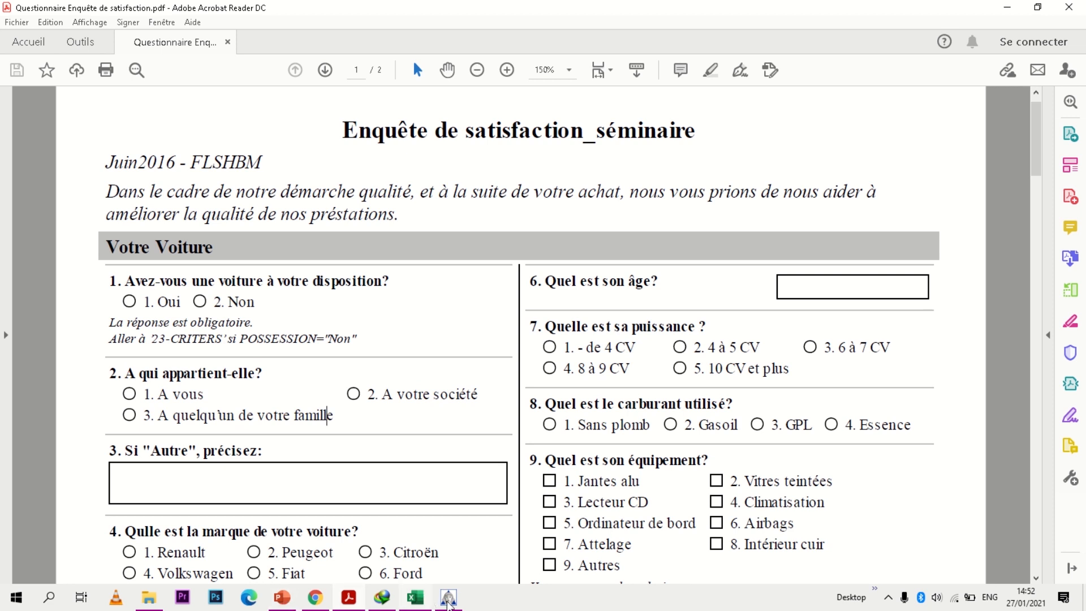
click(448, 599)
key(ctrl+v)
key(BackSpace)
key(BackSpace)
key(BackSpace)
key(BackSpace)
key(BackSpace)
key(BackSpace)
key(BackSpace)
key(BackSpace)
key(BackSpace)
key(BackSpace)
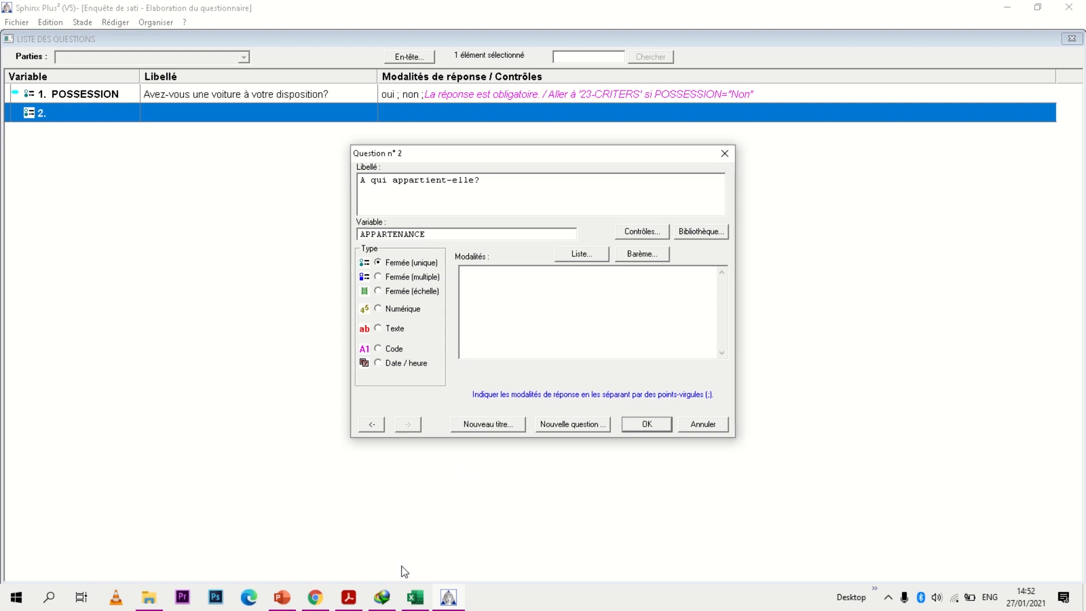
Enter question 2's PDF answer options as "1. A vous ; 2. A votre société ; 3. A quelqu'un de votre famille ;".
click(348, 598)
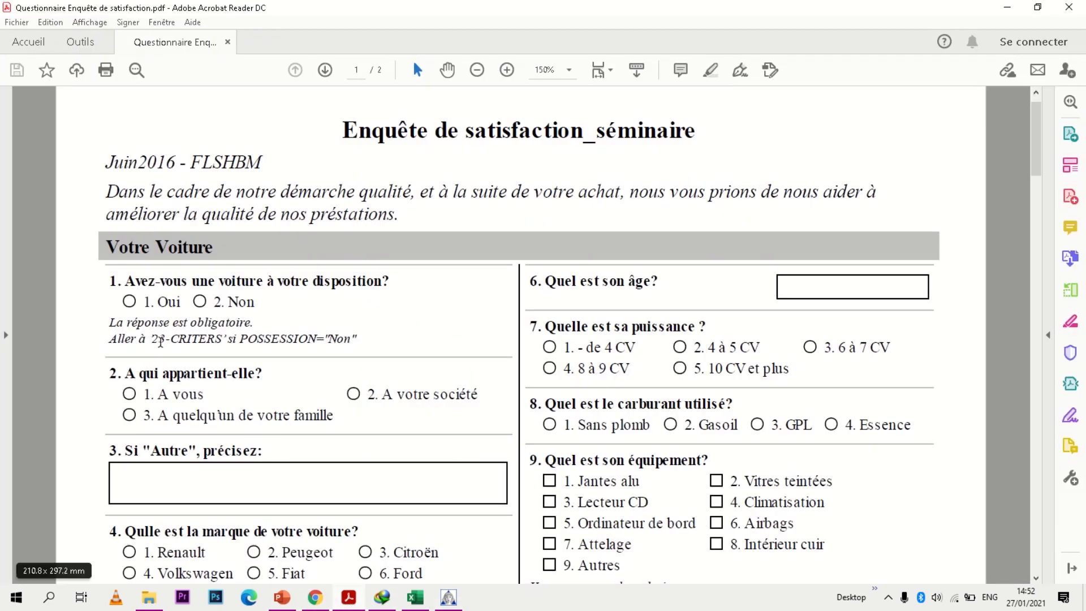
drag(143, 395, 337, 418)
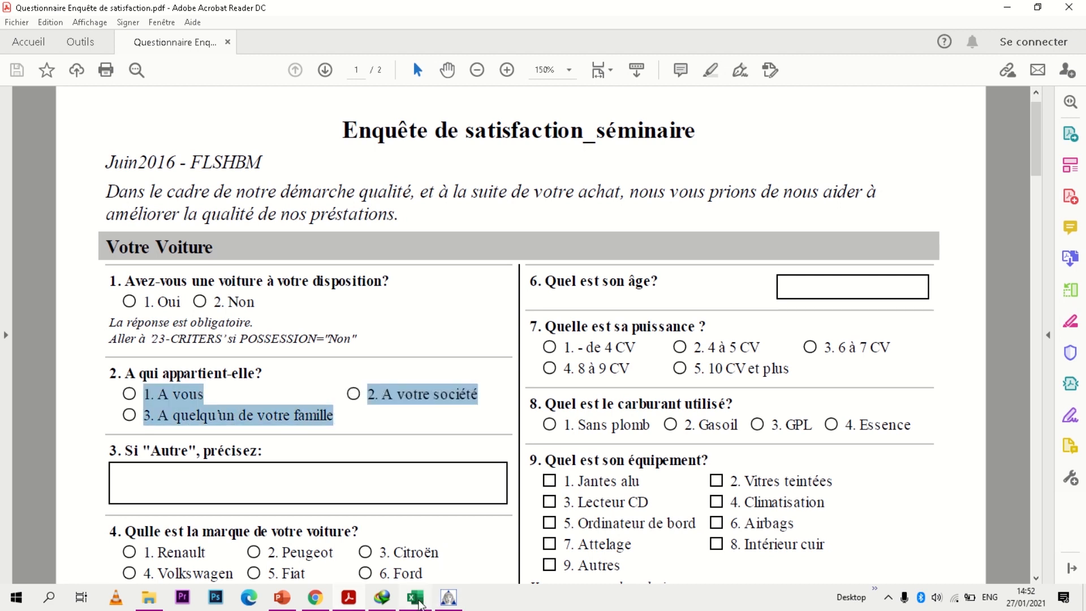
click(448, 597)
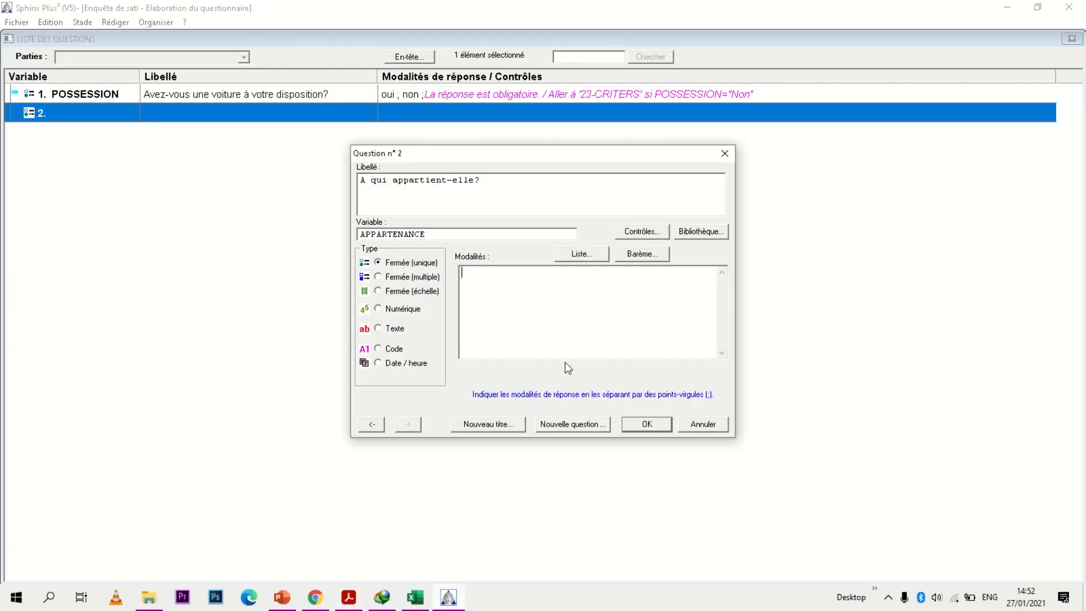
text(1. A vous ; 2. A votre société ; 3. A quelqu'un de votre famille ;)
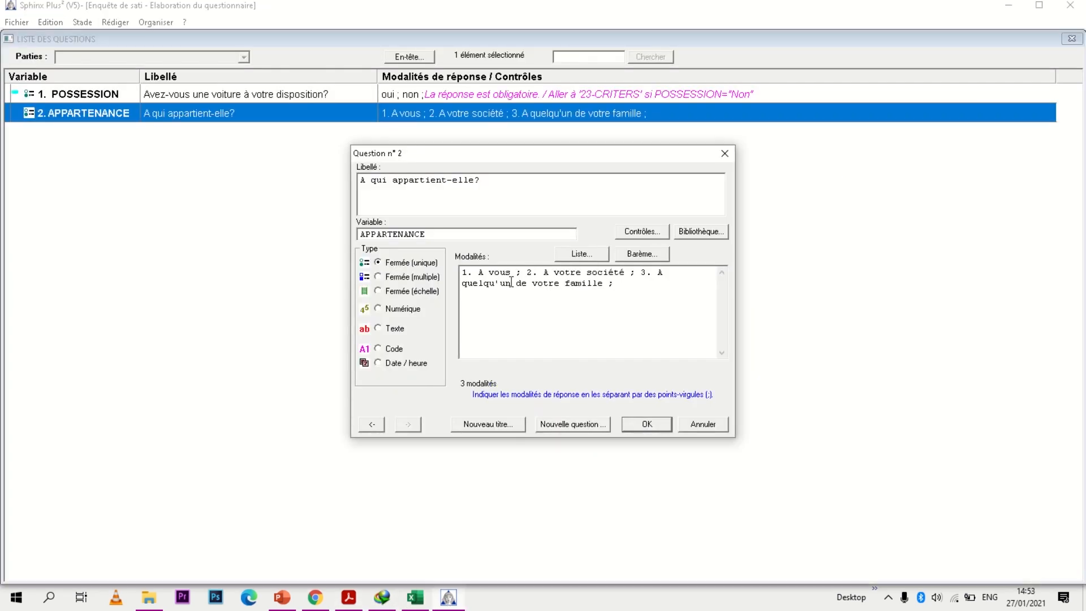
Remove the numbers 1., 2. and 3. from question 2's answer options and save the question.
click(472, 274)
key(BackSpace)
key(BackSpace)
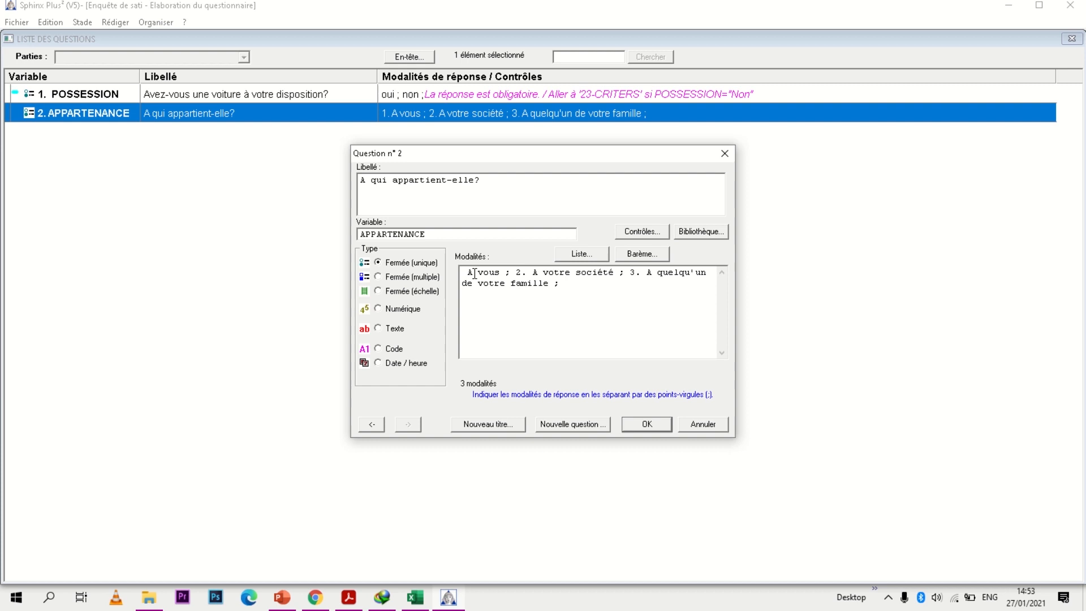
click(526, 273)
key(BackSpace)
key(BackSpace)
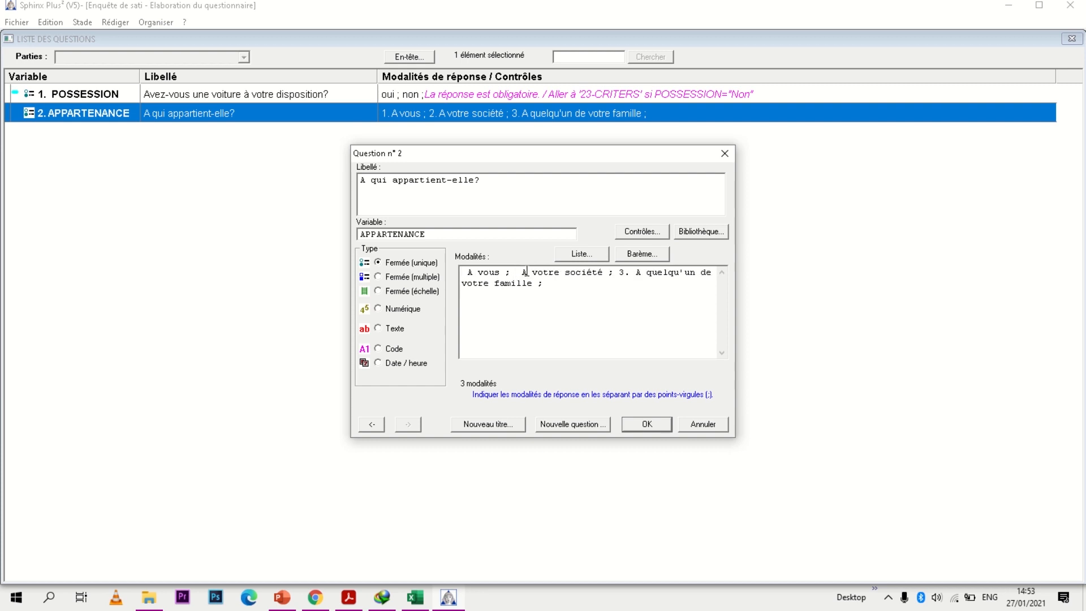
click(630, 273)
key(BackSpace)
key(BackSpace)
click(645, 424)
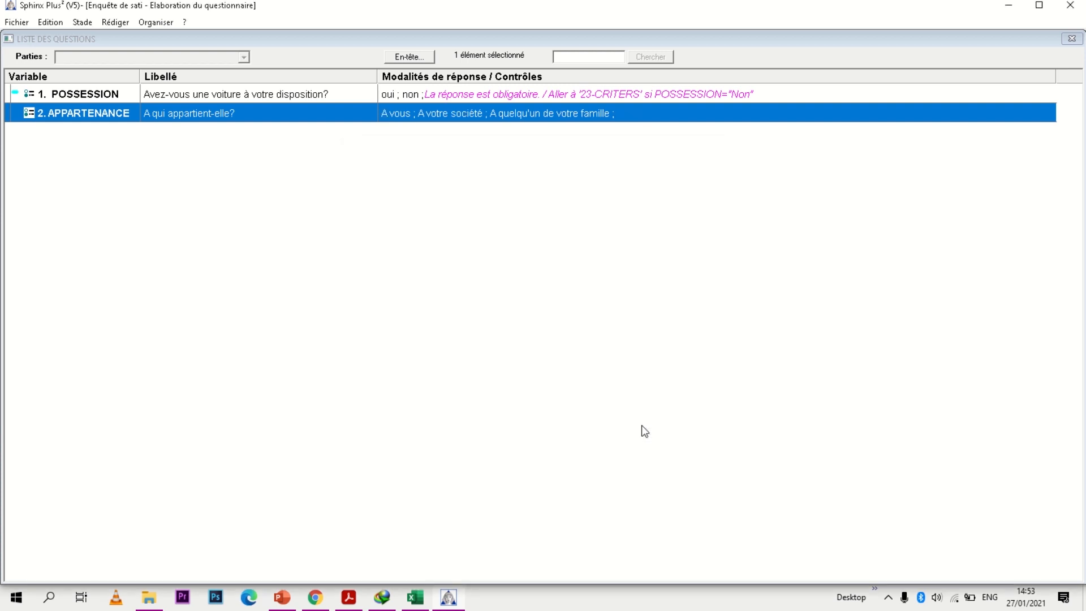
Check question 2 in the questionnaire's print preview and close the preview.
click(16, 22)
click(46, 166)
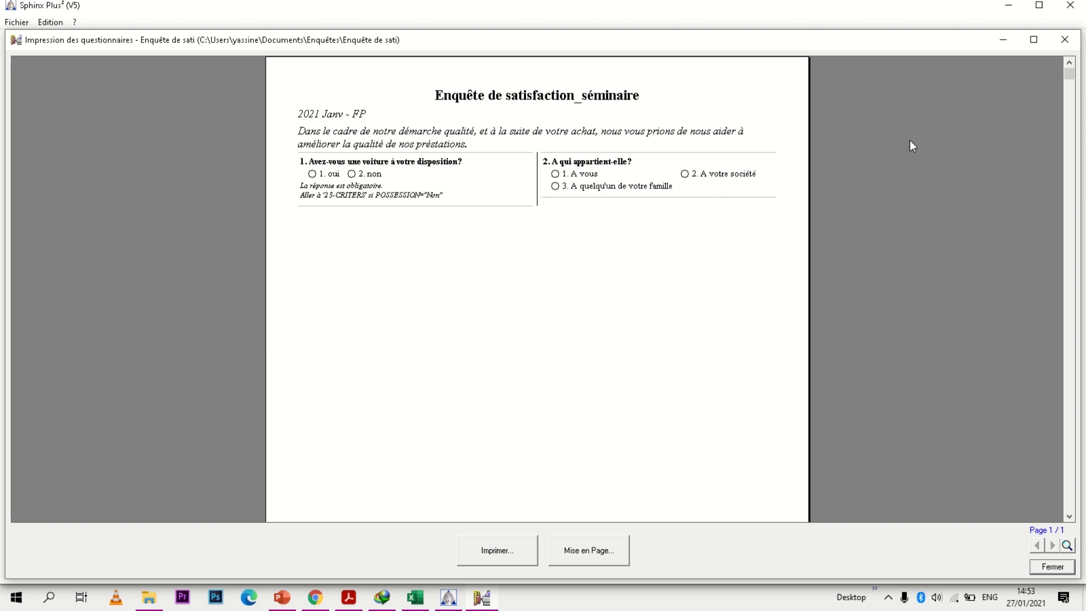
click(1064, 39)
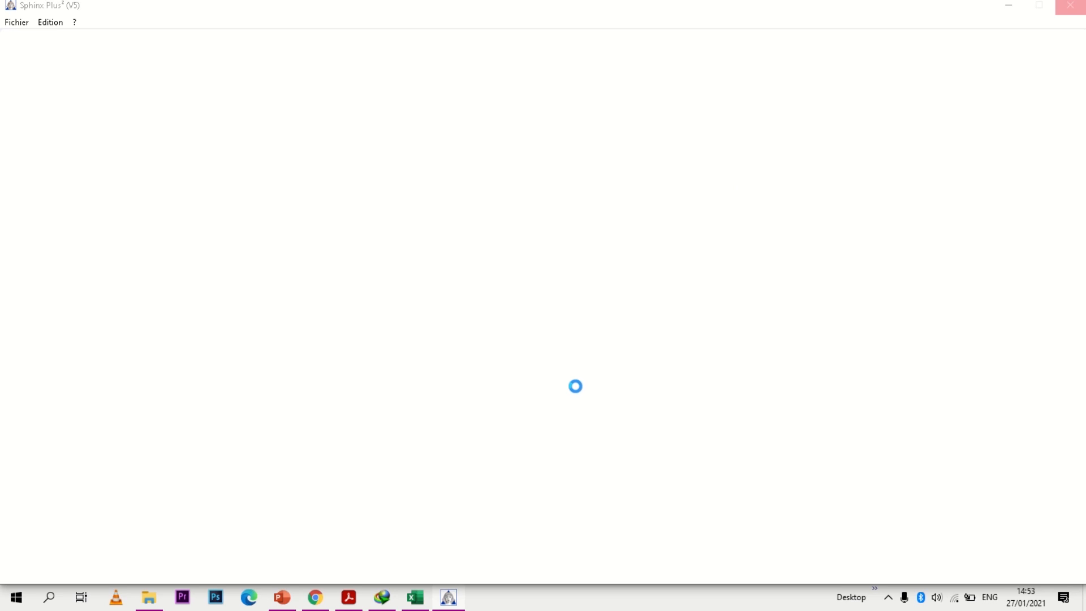
Add a new question 3 labelled "Si "Autre", précisez:", copied from the PDF questionnaire.
click(348, 598)
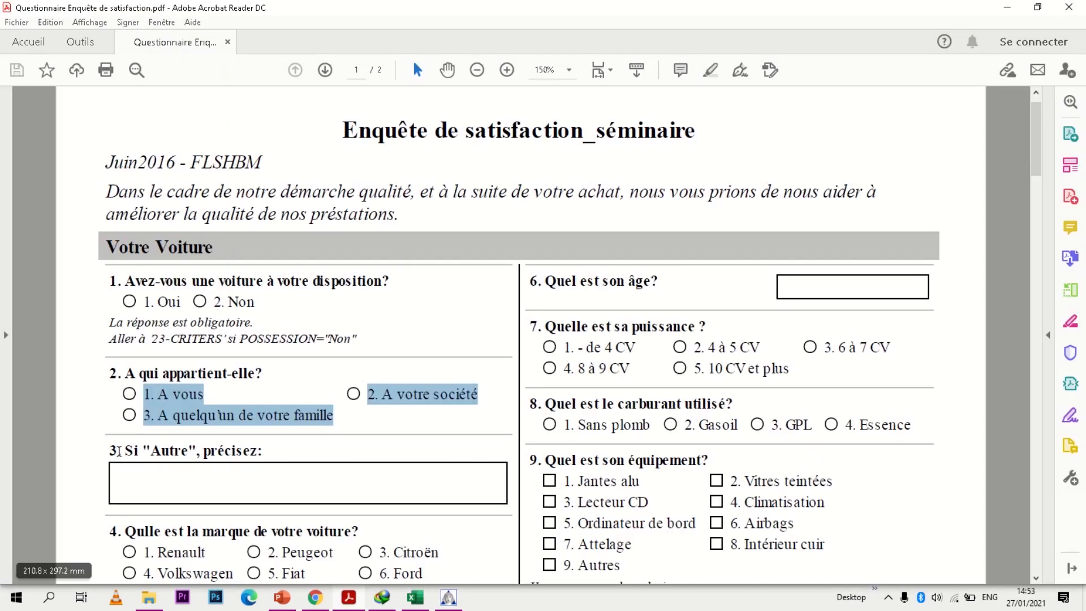
drag(123, 450, 252, 450)
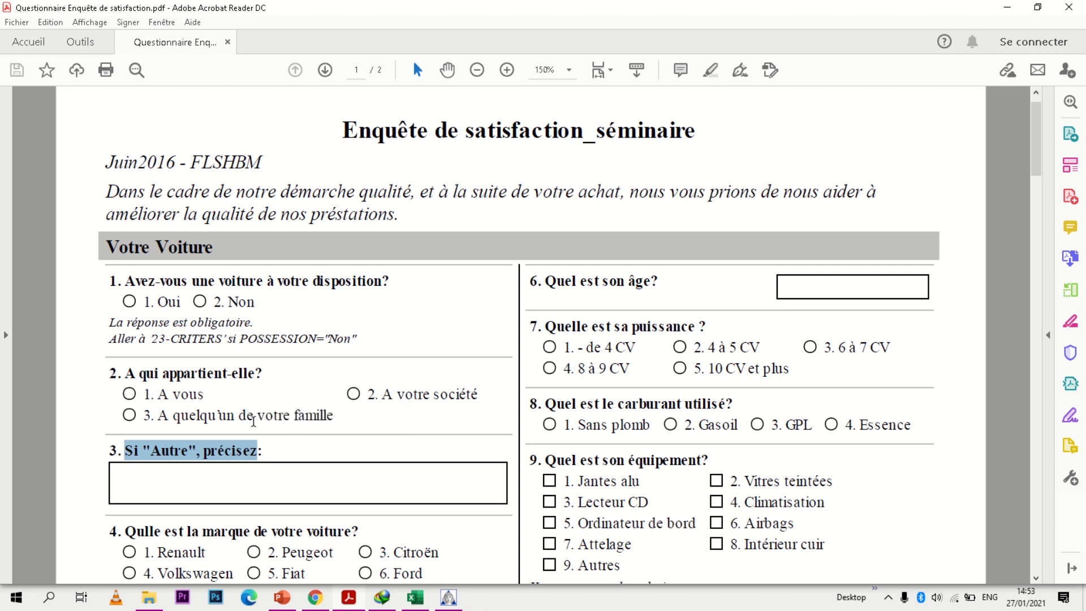
click(125, 452)
double_click(125, 452)
triple_click(258, 452)
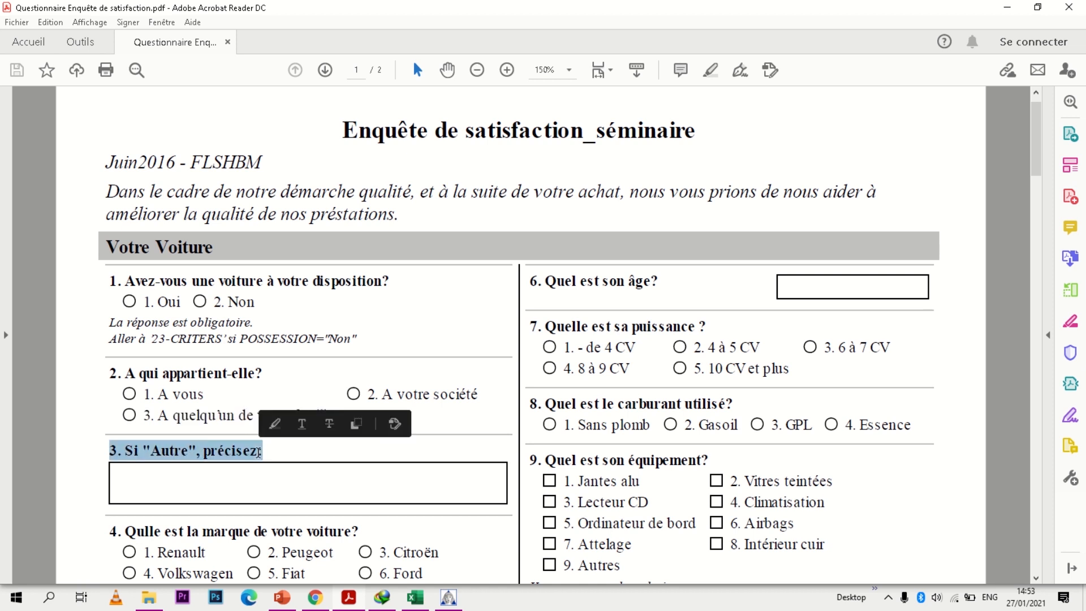
drag(126, 452, 281, 447)
key(ctrl+c)
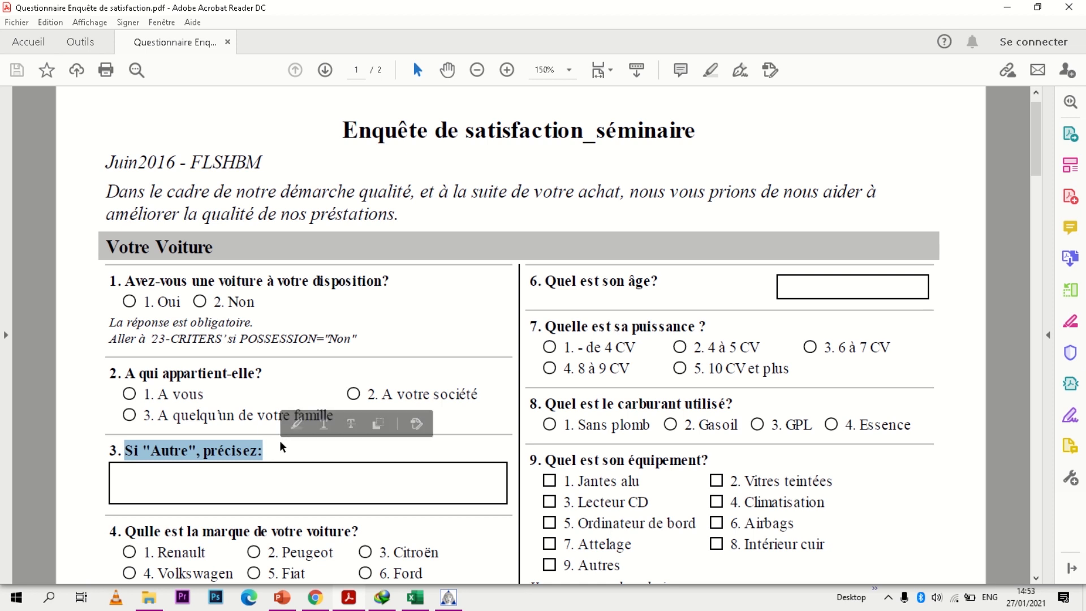
click(451, 597)
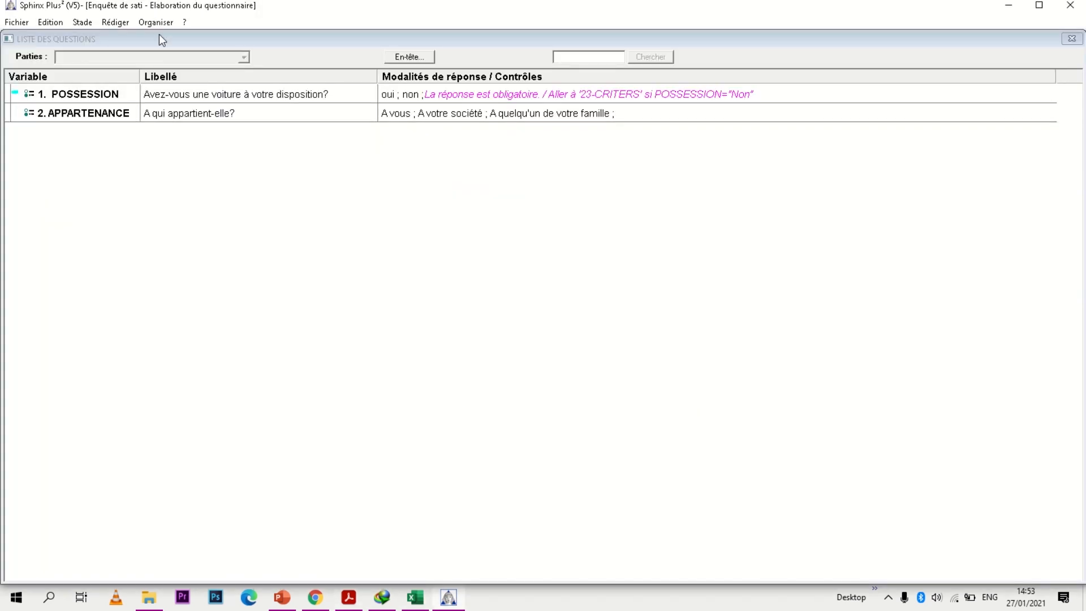
click(115, 22)
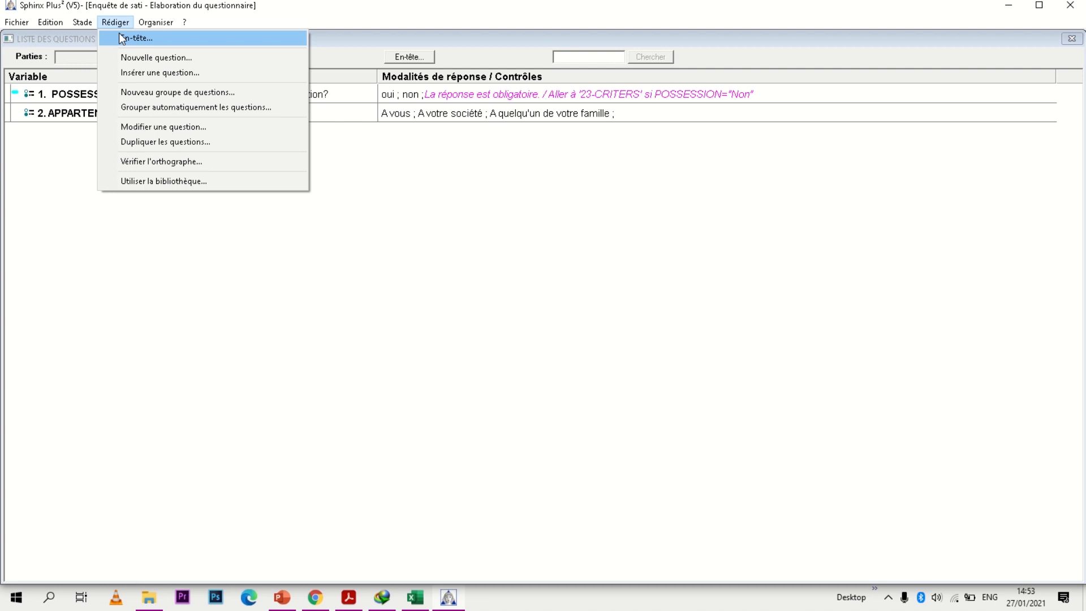
click(148, 58)
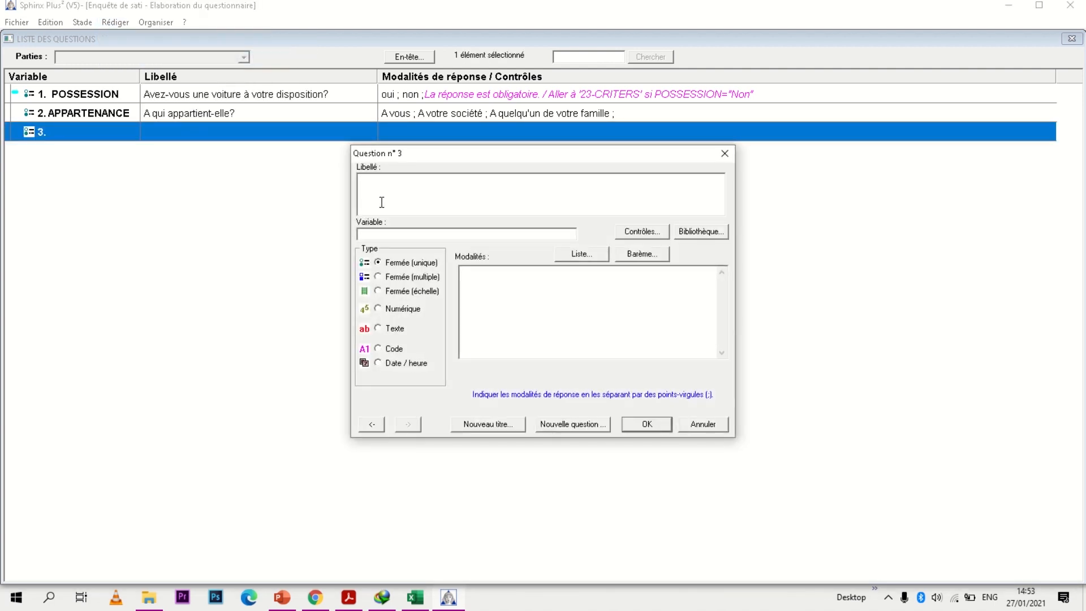
key(ctrl+v)
Copy the name MARQUE from the Excel variable list and set it as question 3's variable.
click(416, 598)
click(67, 201)
drag(188, 123, 235, 123)
key(ctrl+c)
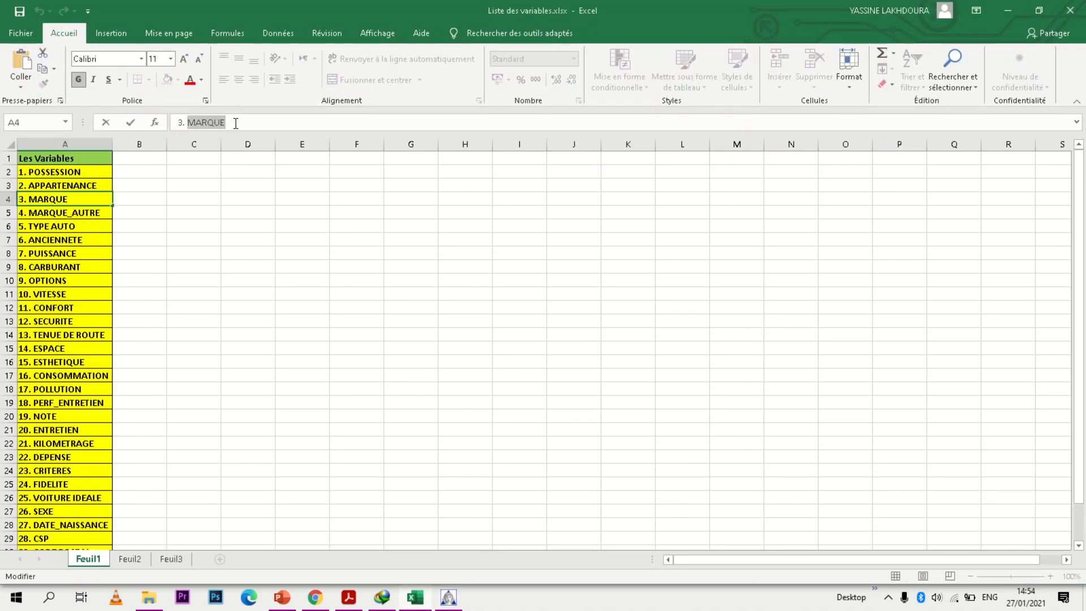
click(416, 598)
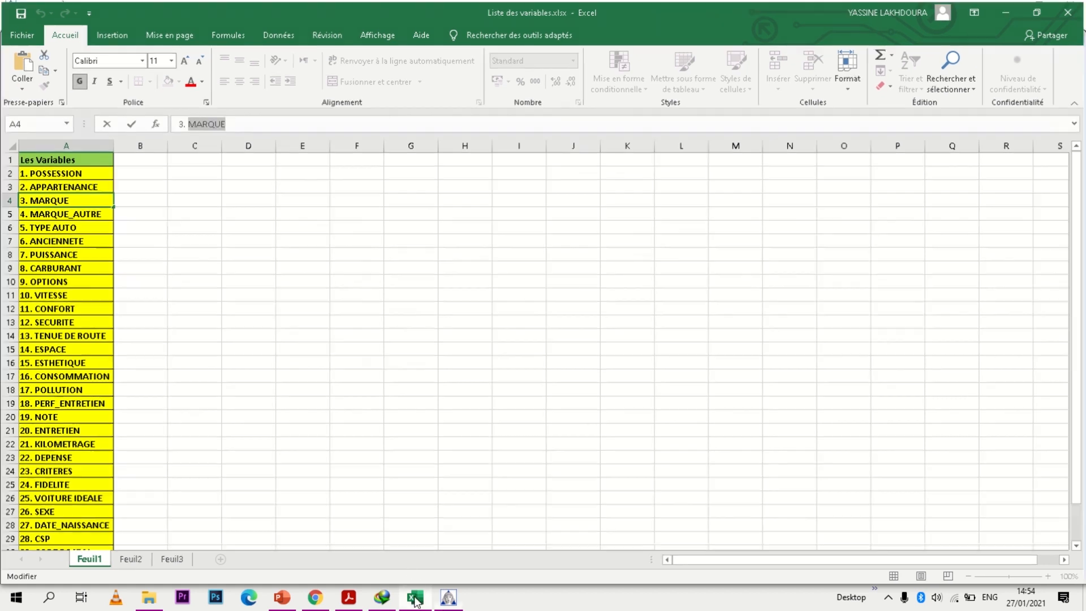
click(502, 238)
key(ctrl+v)
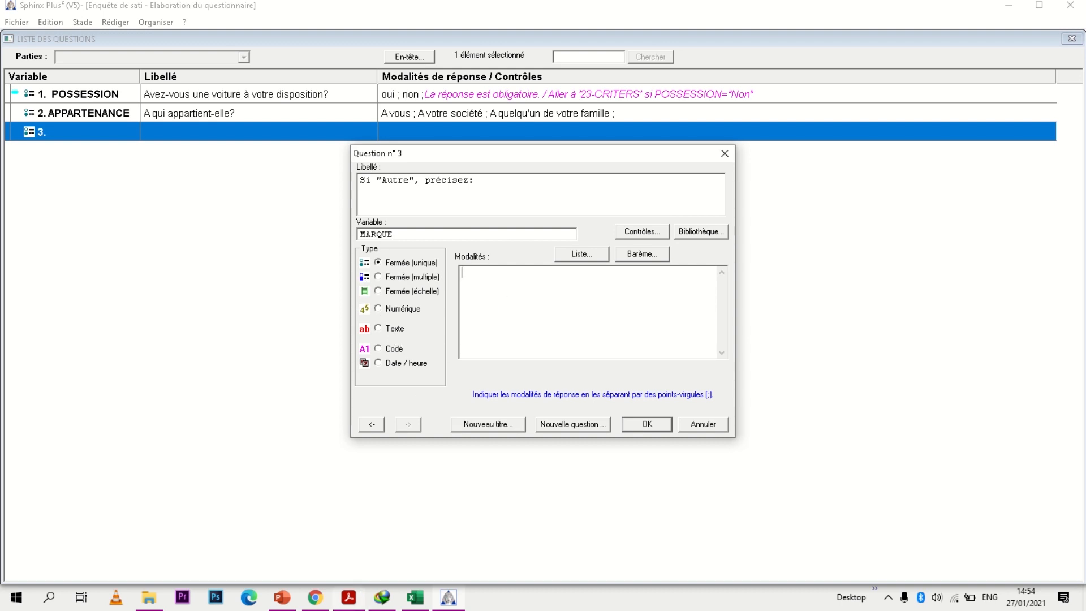
Check question 3's answer box in the PDF questionnaire and set the question's type to Texte in Sphinx.
click(348, 597)
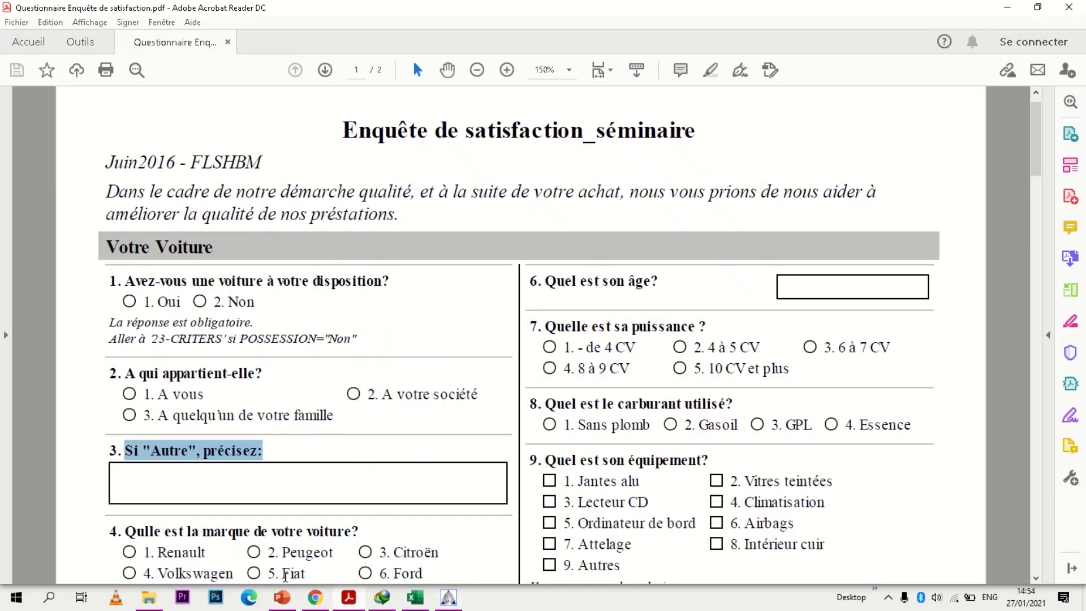
click(128, 470)
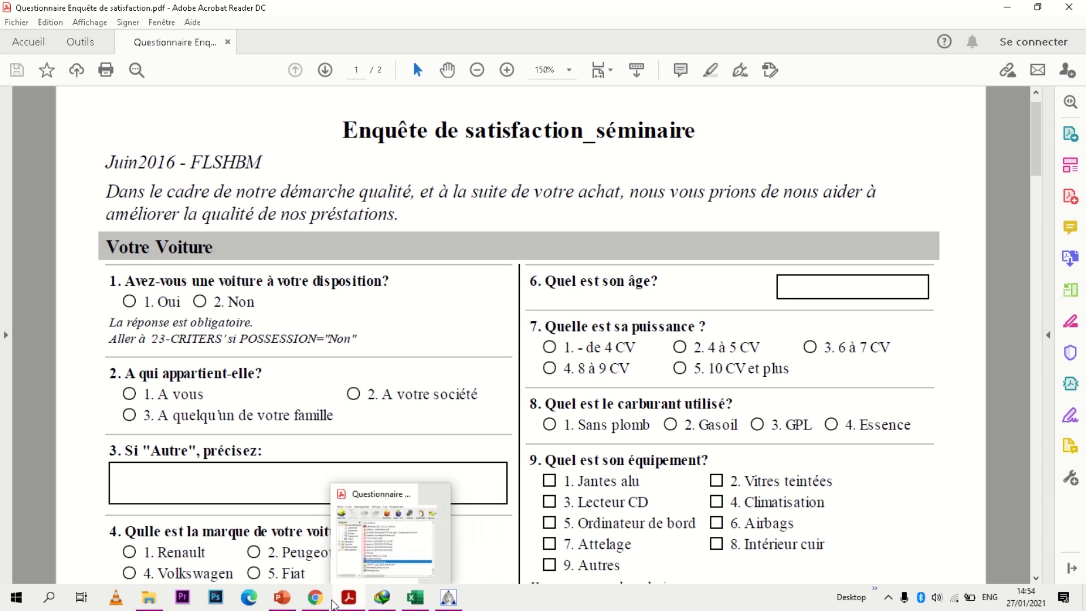
click(453, 599)
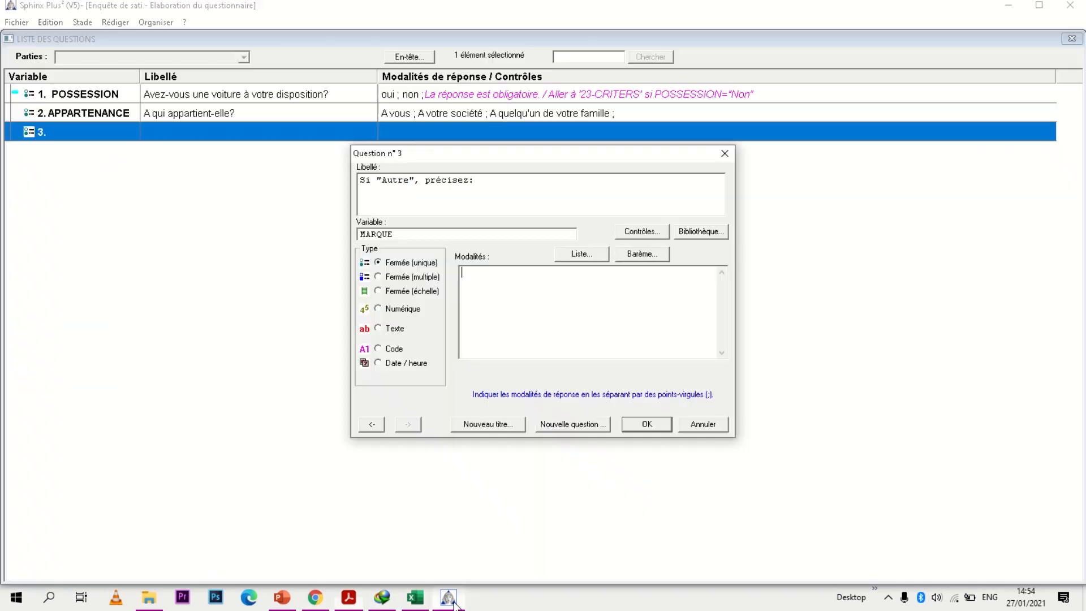
click(378, 309)
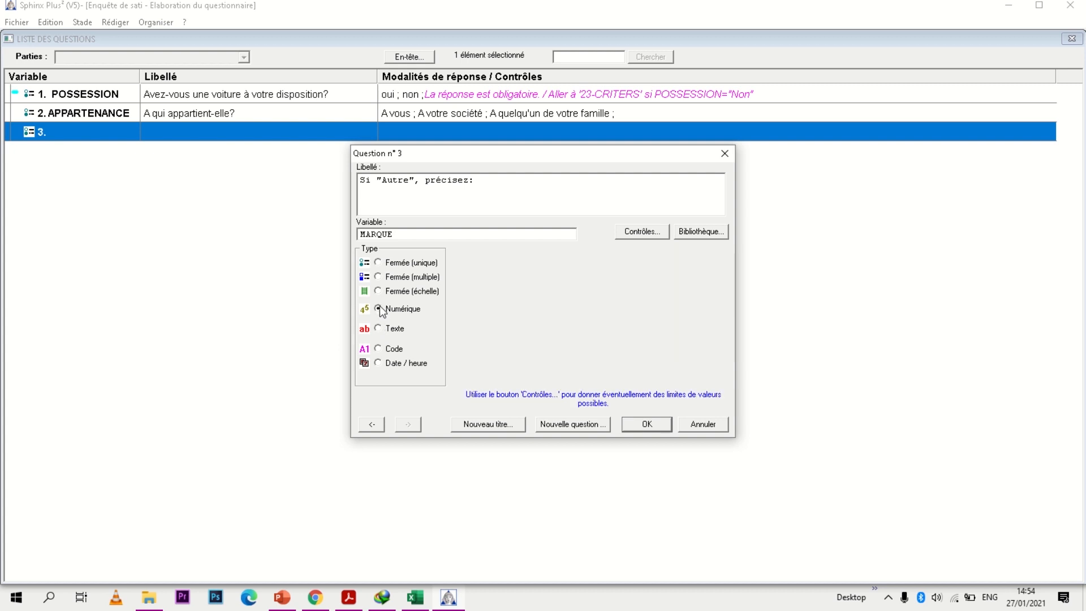
click(378, 329)
click(378, 309)
click(377, 328)
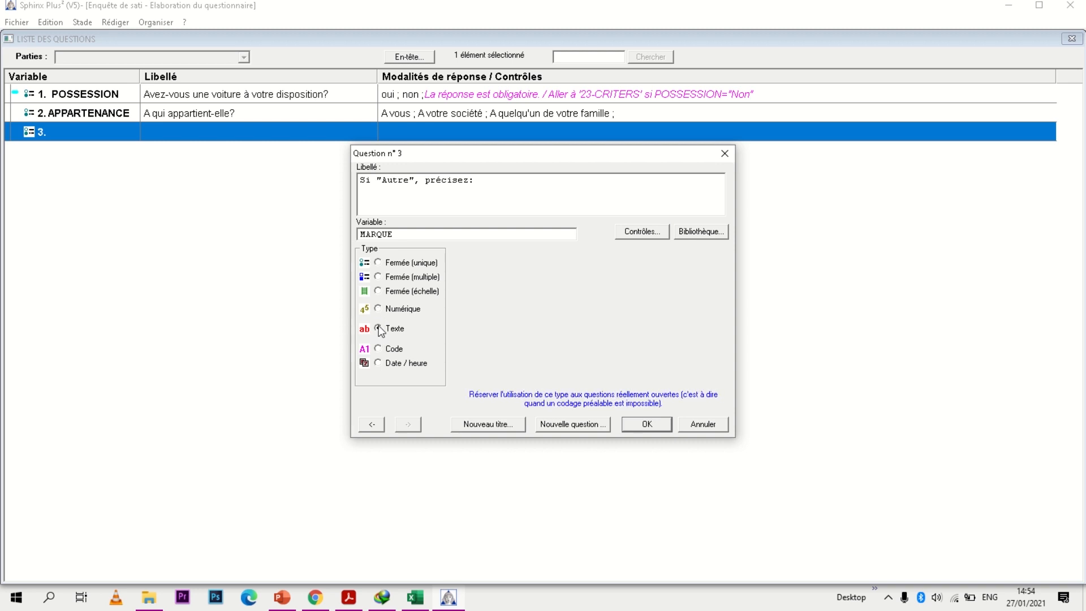
Compare question 3 in the PDF with the open question types on the PowerPoint slide "Question sur SPHINX".
click(348, 597)
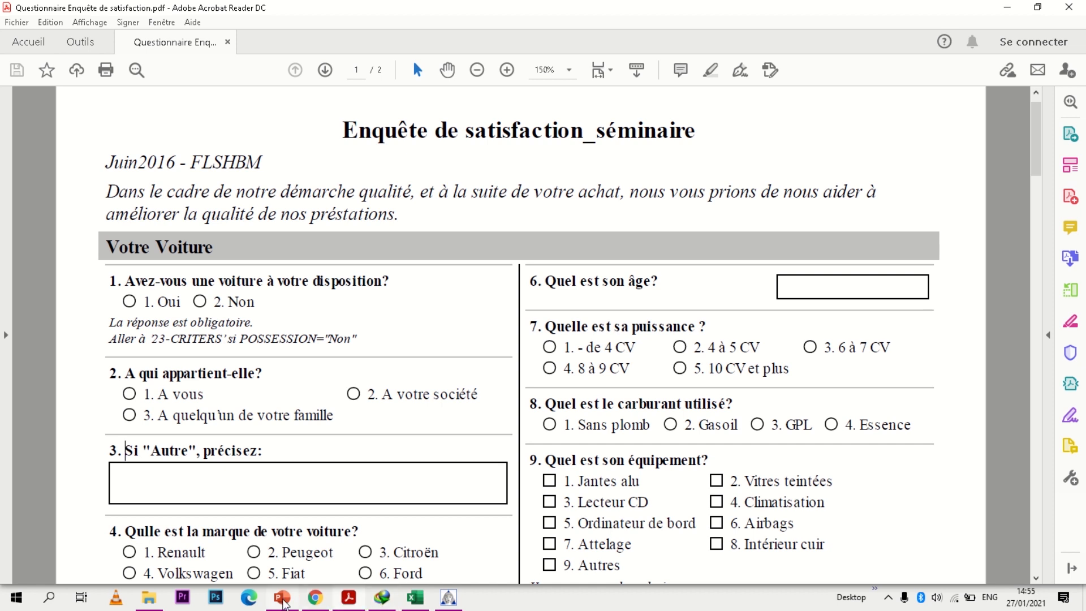
mouse_move(281, 596)
click(275, 551)
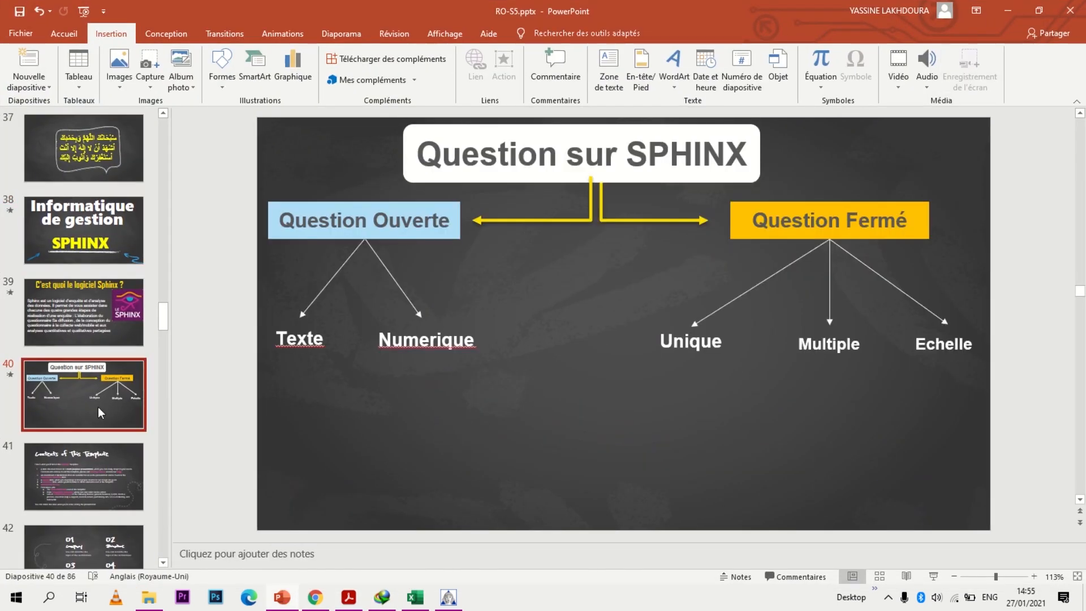
double_click(299, 338)
click(367, 220)
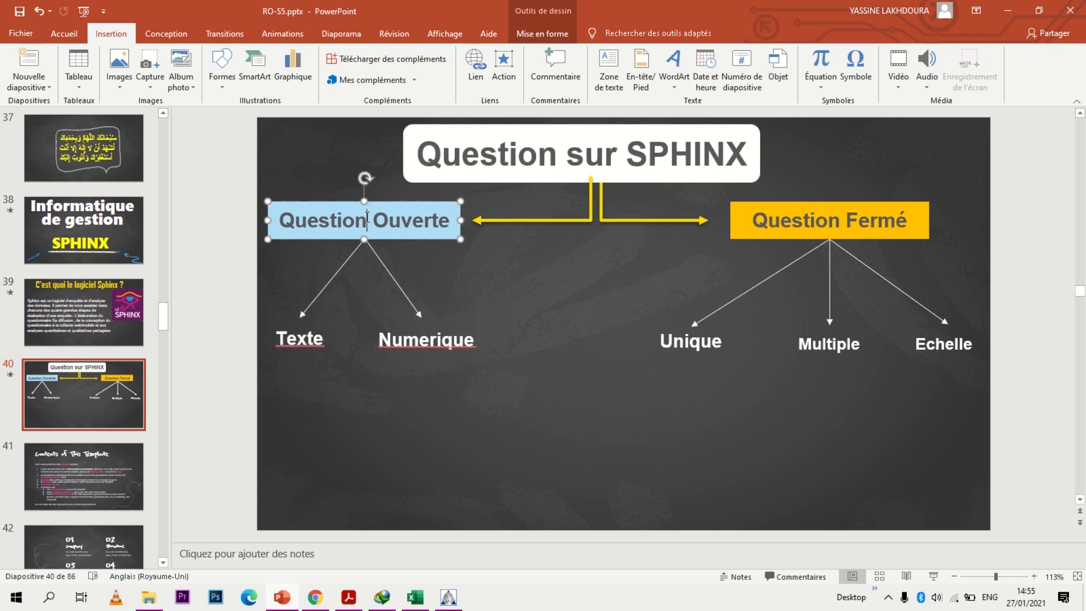
click(297, 339)
Save question 3 in Sphinx, check it in the questionnaire's print preview and close the preview.
click(448, 596)
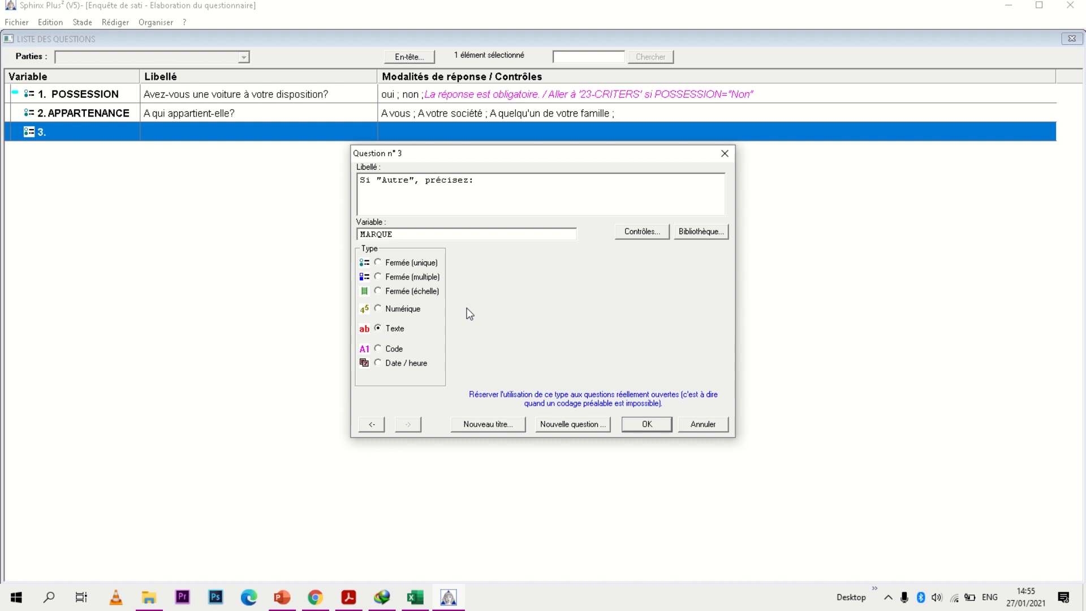
click(639, 425)
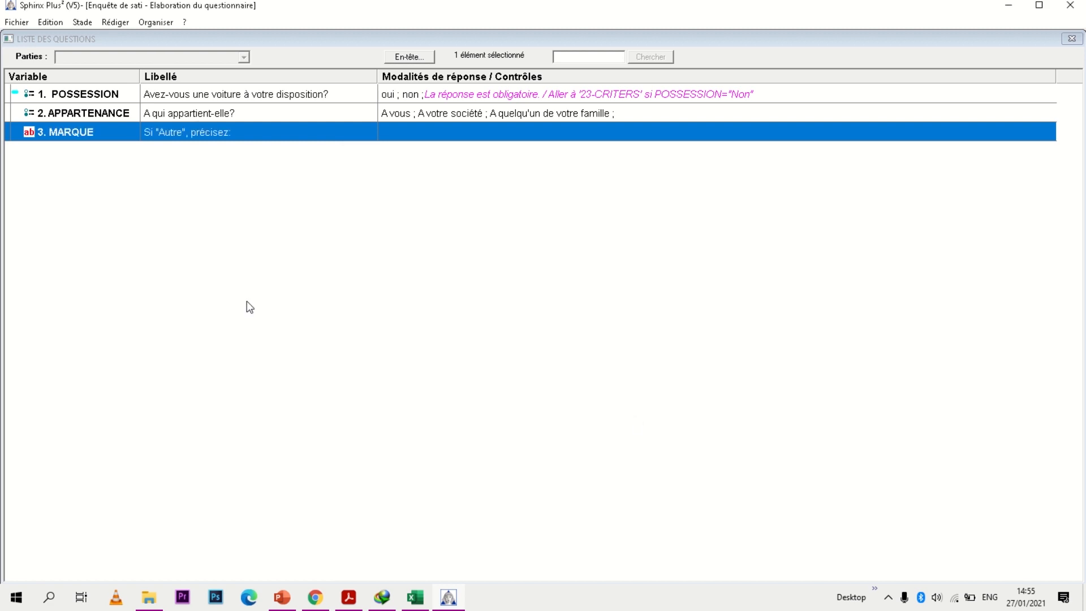
click(16, 22)
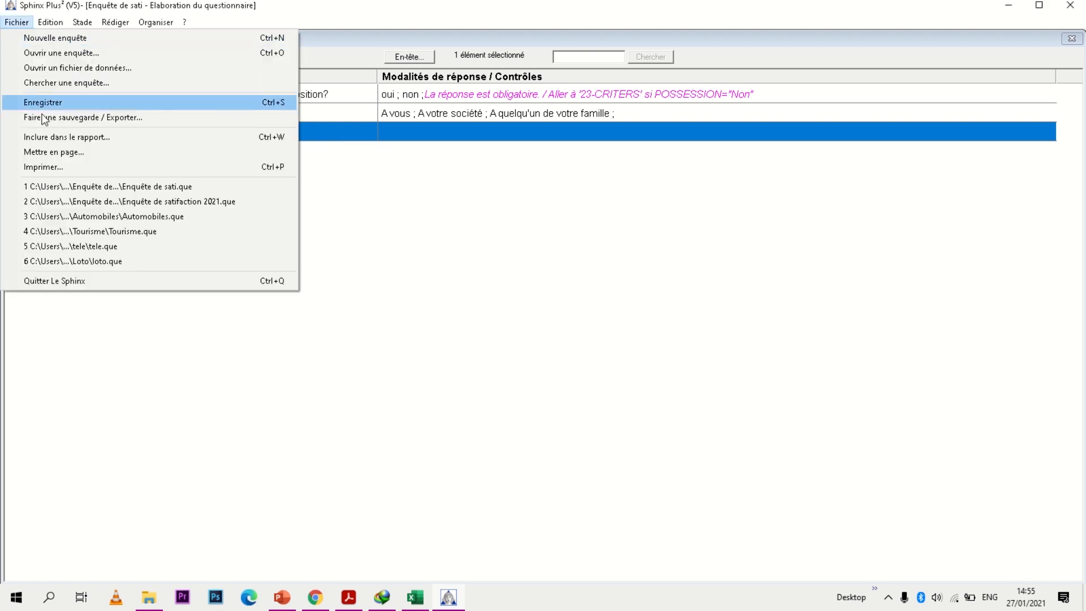
click(53, 168)
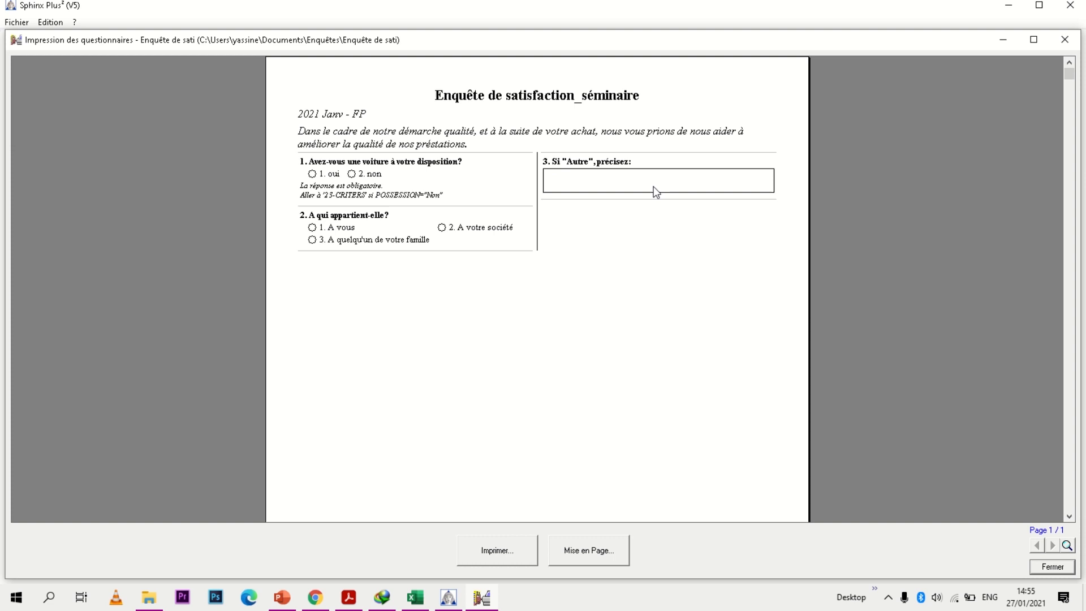
click(1065, 40)
Add a new question 4 labelled "Qulle est la marque de votre voiture?", copied from the PDF questionnaire.
click(349, 597)
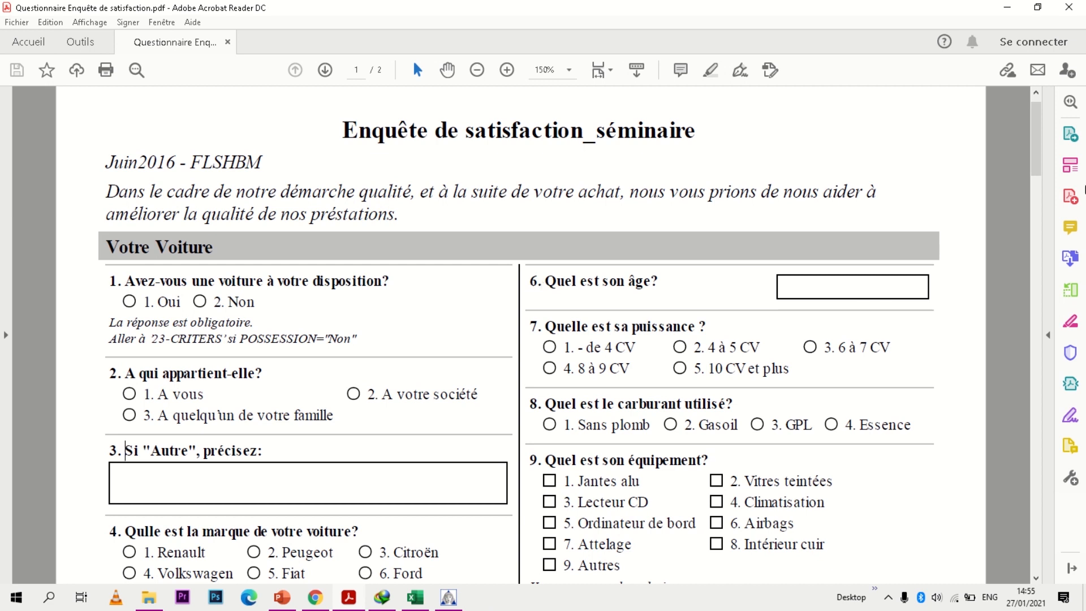
drag(1037, 170, 1038, 224)
drag(123, 304, 362, 305)
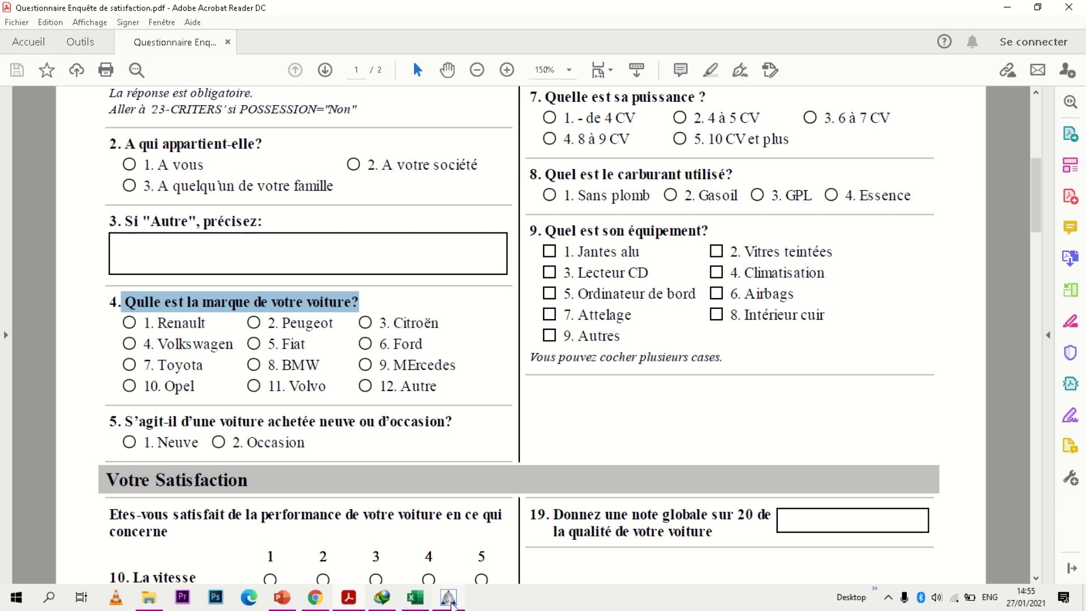
click(450, 600)
click(115, 23)
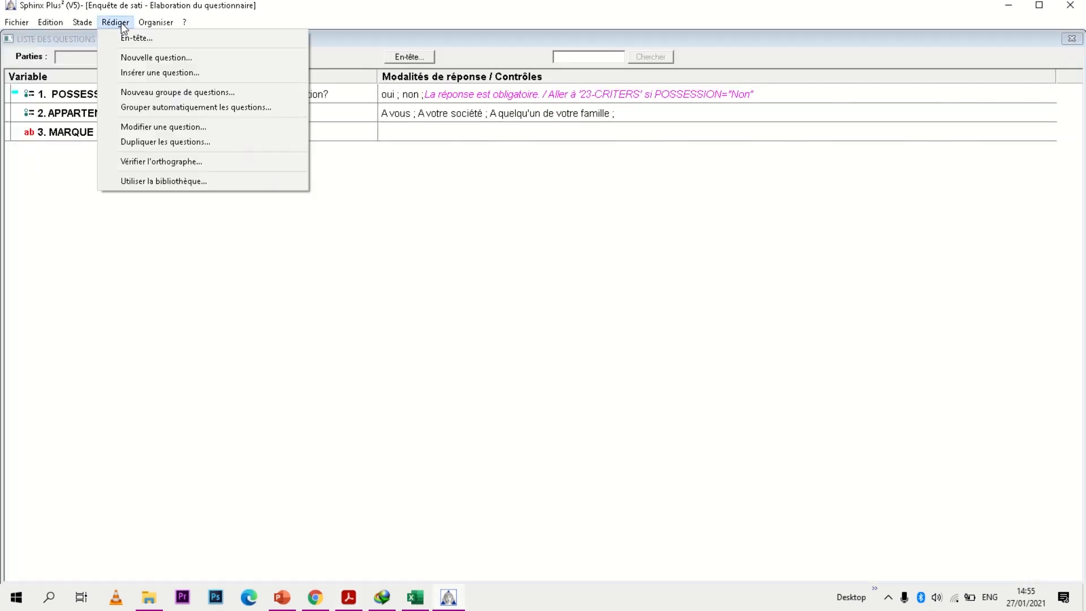
click(137, 59)
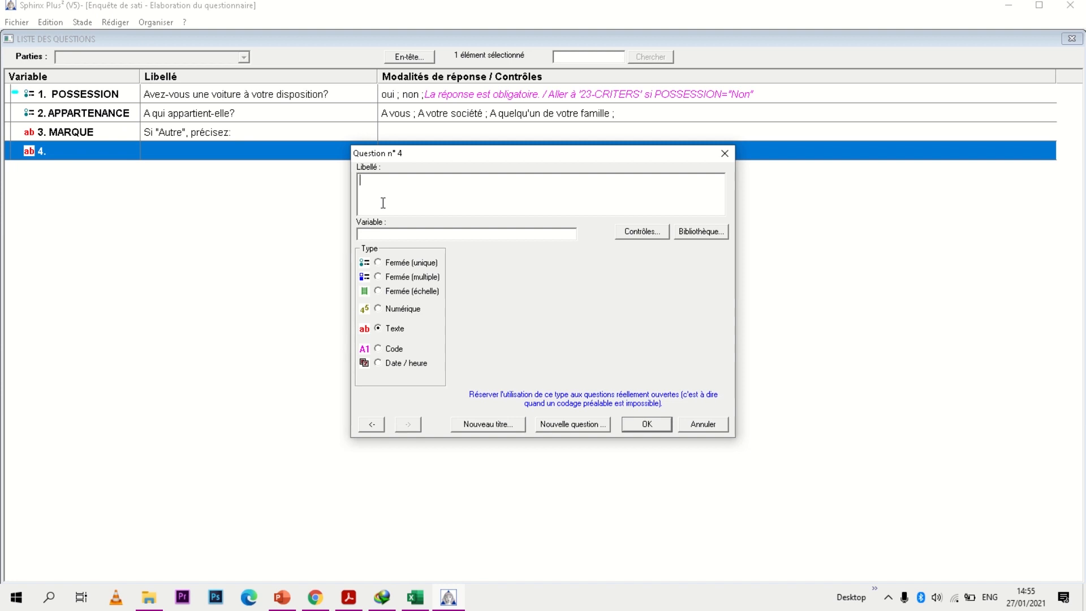
text(Qulle est la marque de votre voiture?)
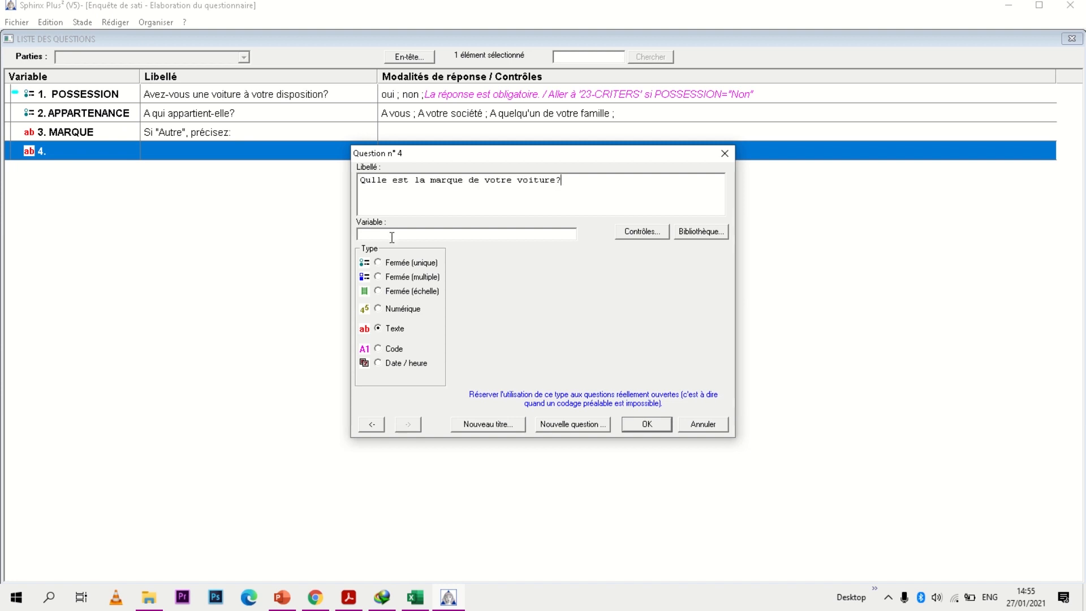
Copy the name MARQUE_AUTRE from the Excel variable list and set it as question 4's variable.
click(415, 597)
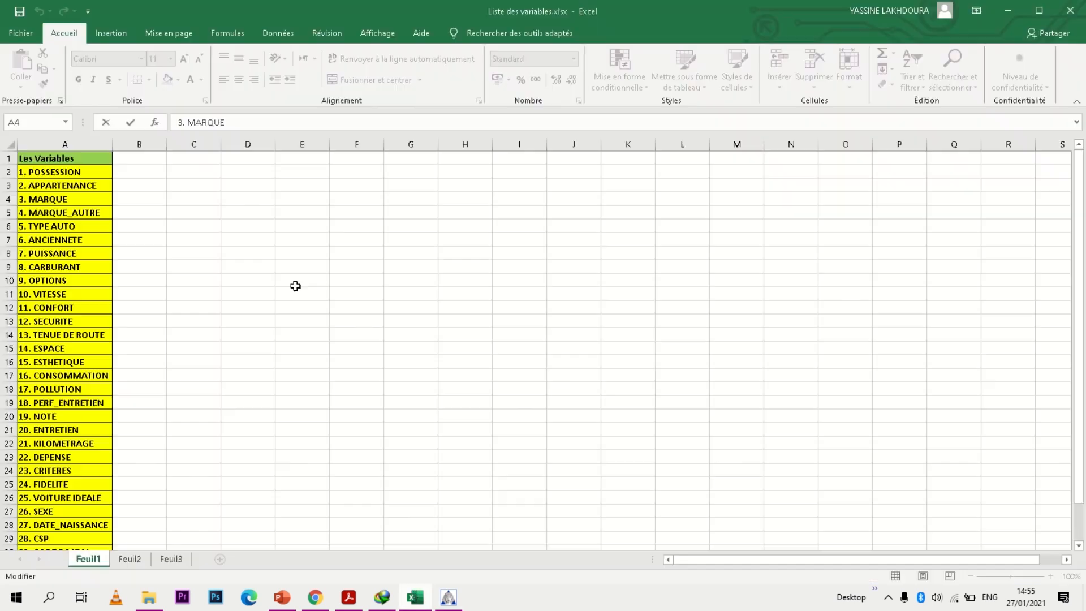
click(45, 214)
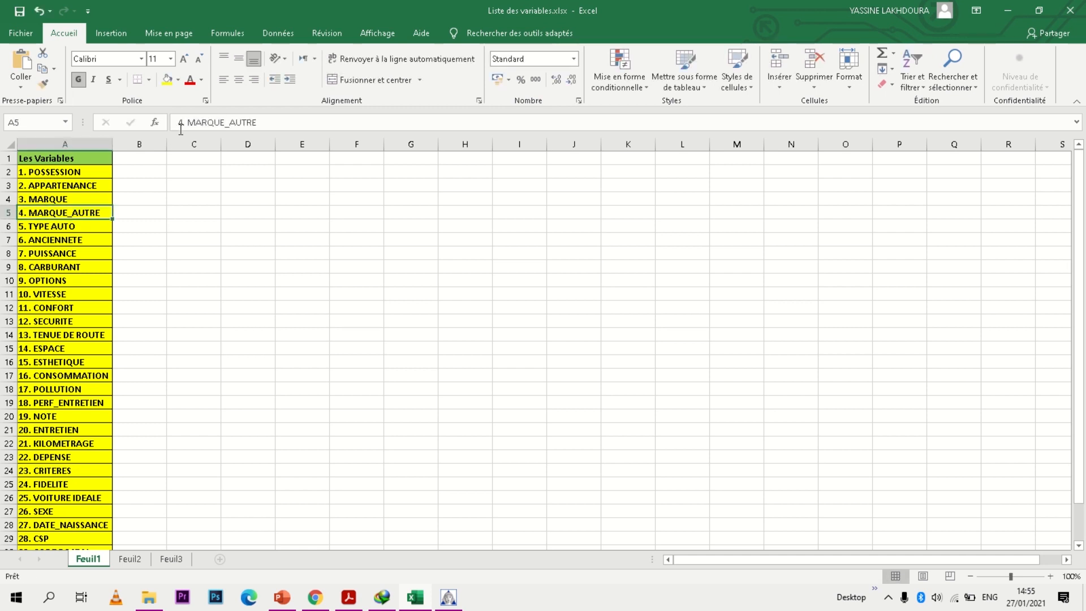
drag(188, 123, 261, 125)
key(ctrl+c)
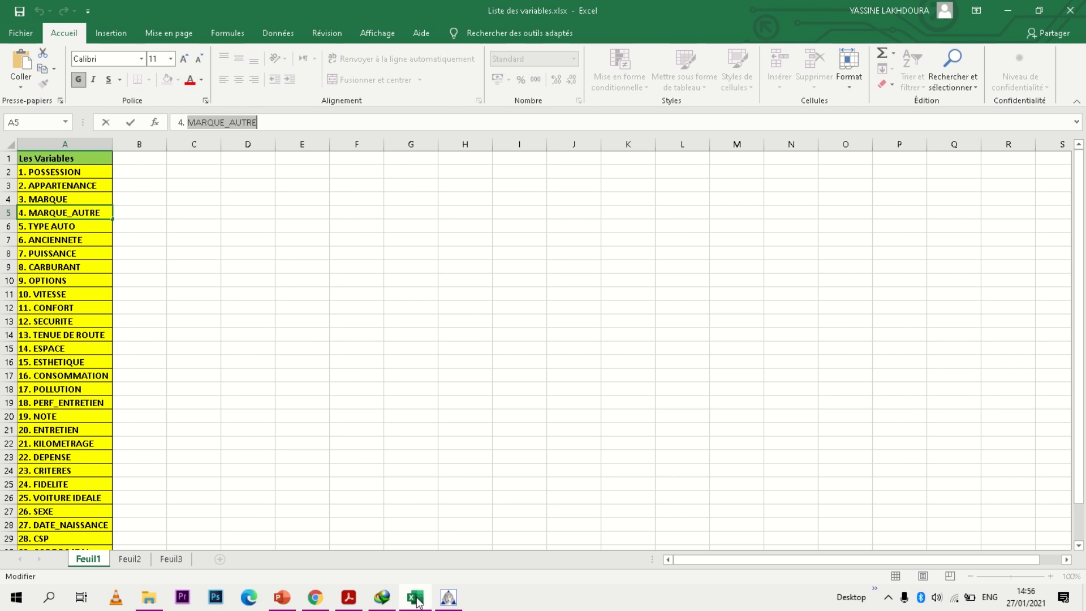
click(448, 597)
key(ctrl+v)
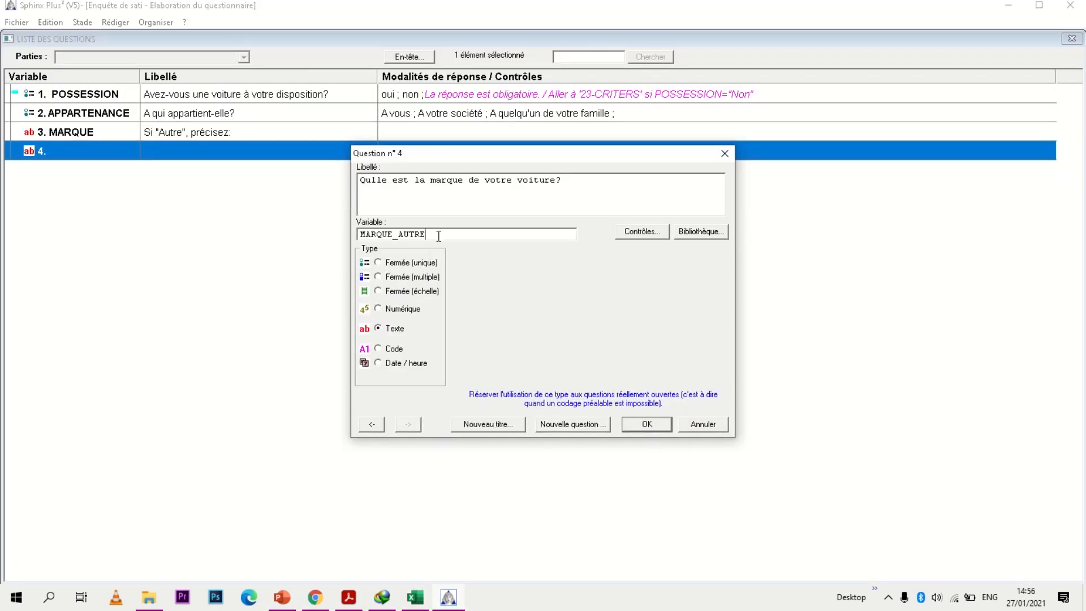
Examine the numbered car brand options under question 4 in the PDF questionnaire.
click(362, 598)
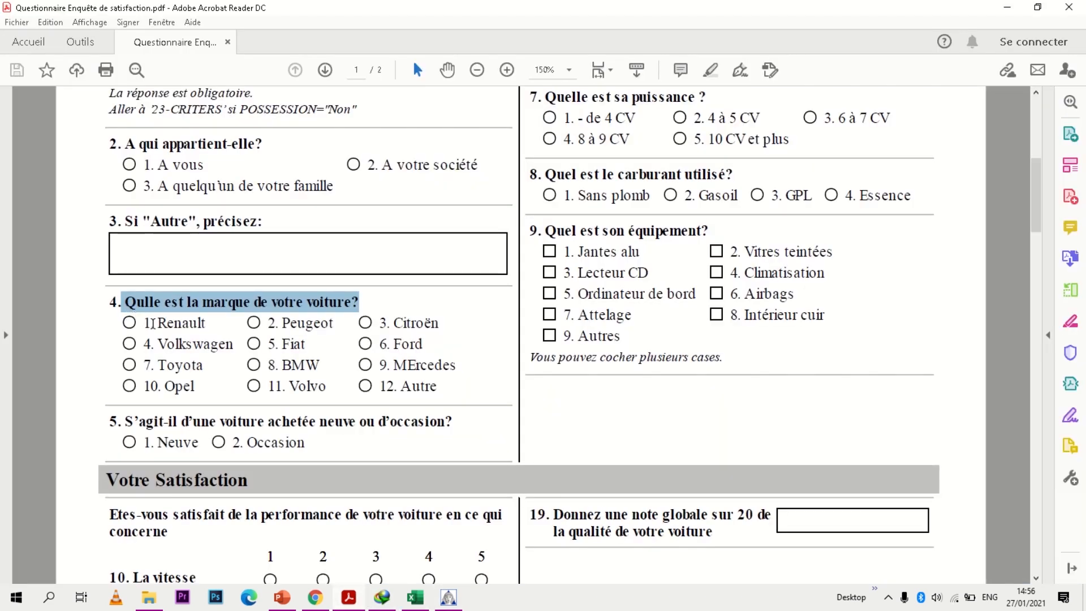
click(154, 322)
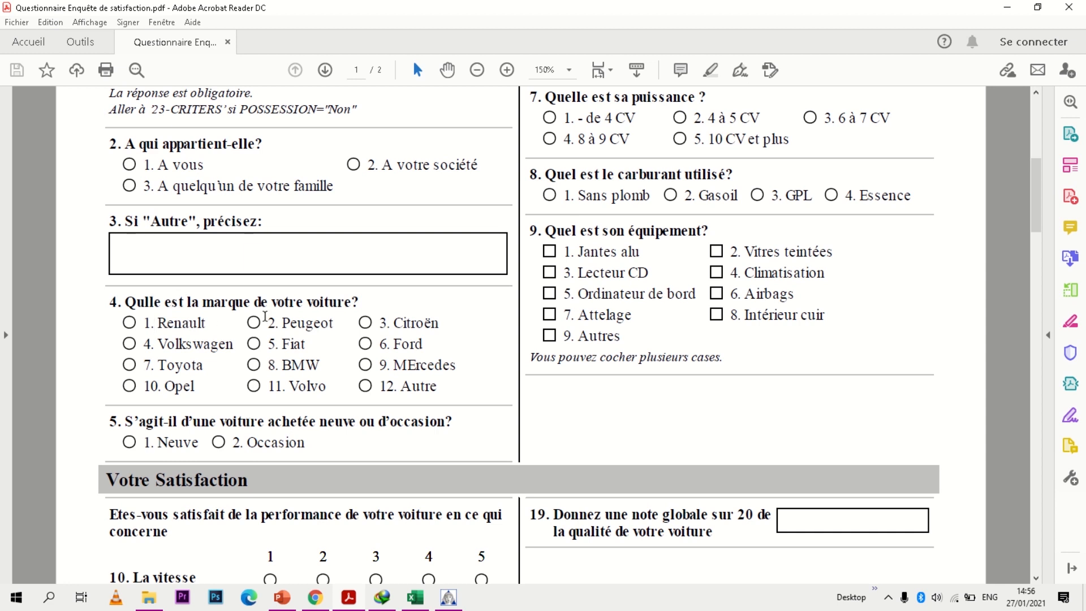
drag(156, 322, 198, 323)
drag(282, 322, 315, 330)
drag(401, 322, 429, 330)
drag(167, 346, 242, 356)
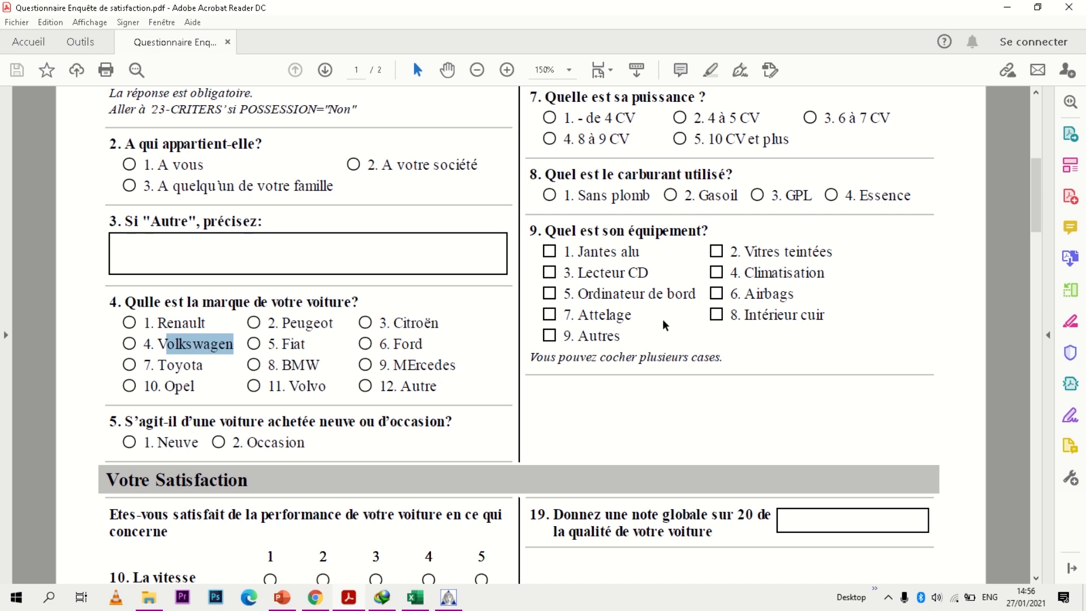
drag(1038, 221, 1038, 195)
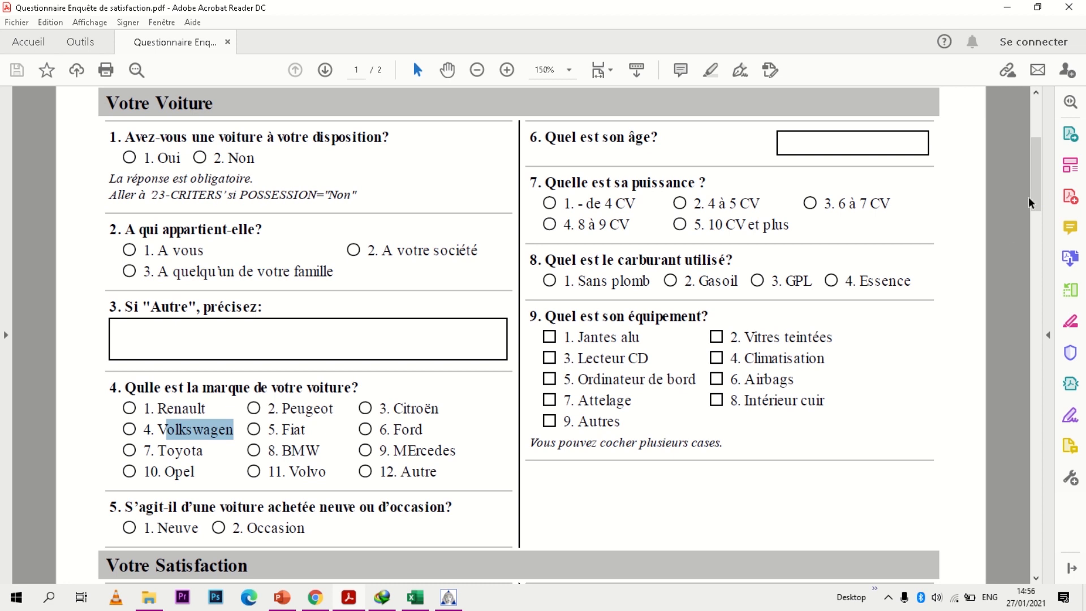
drag(1038, 202, 1041, 224)
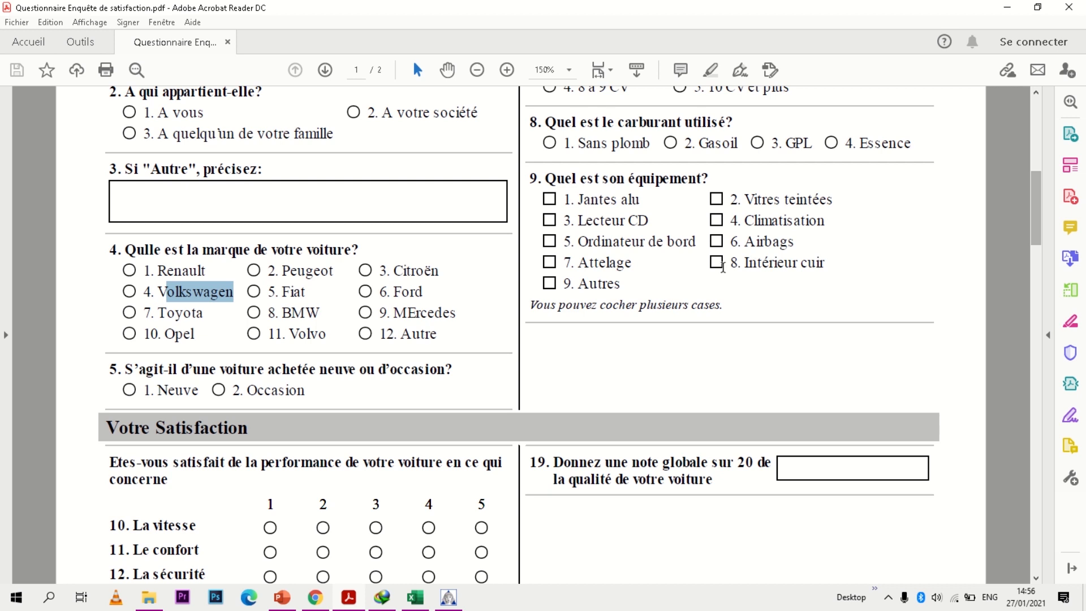
Set question 4's type to Fermée (unique) and fill its answer options with the brands Renault to Autre copied from the PDF.
drag(160, 266, 435, 334)
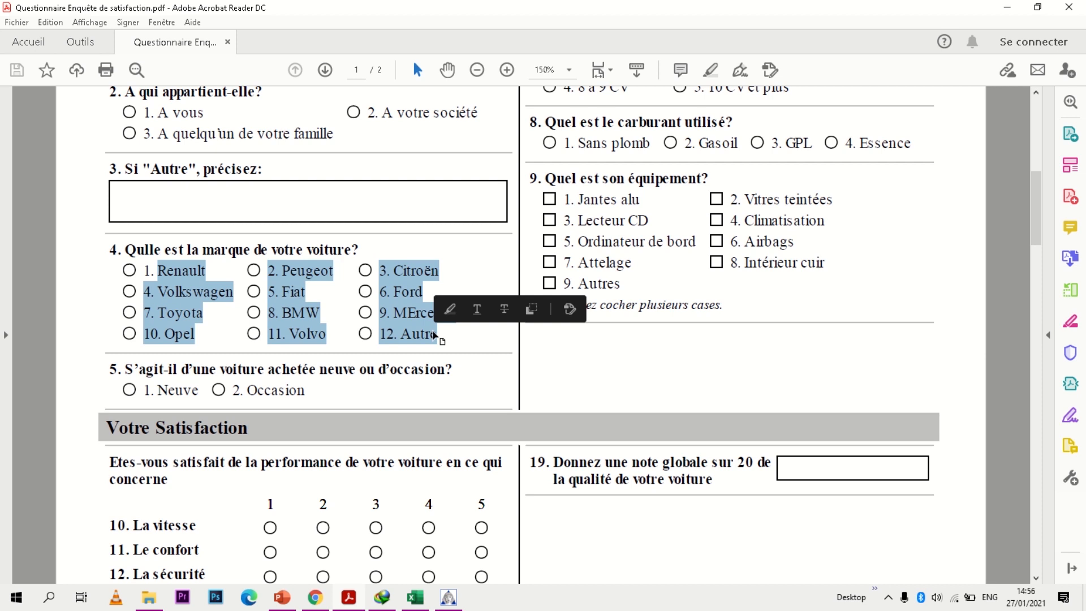
mouse_move(425, 604)
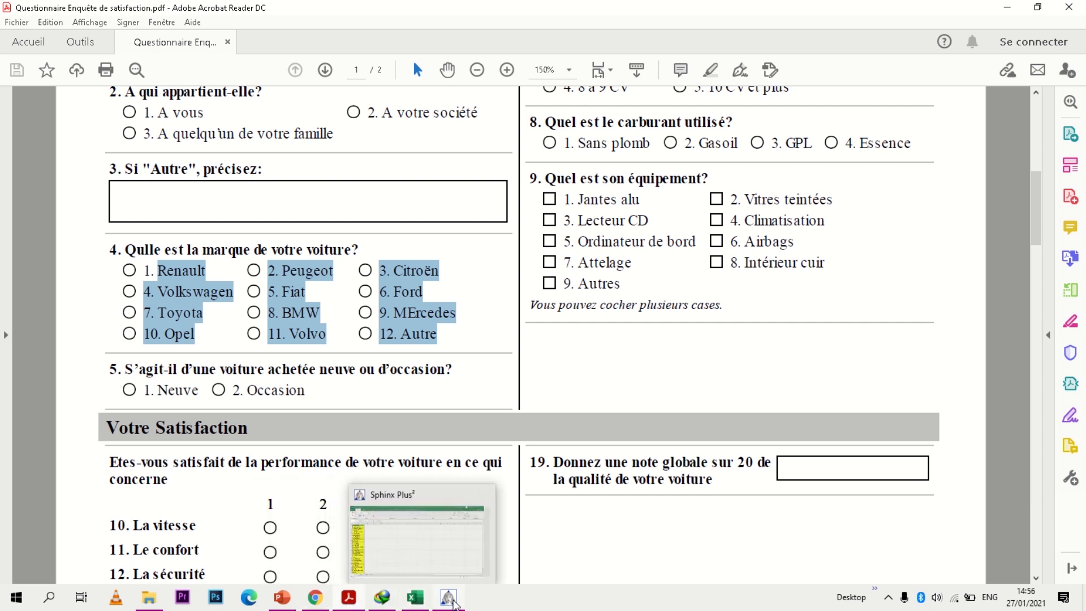
click(448, 596)
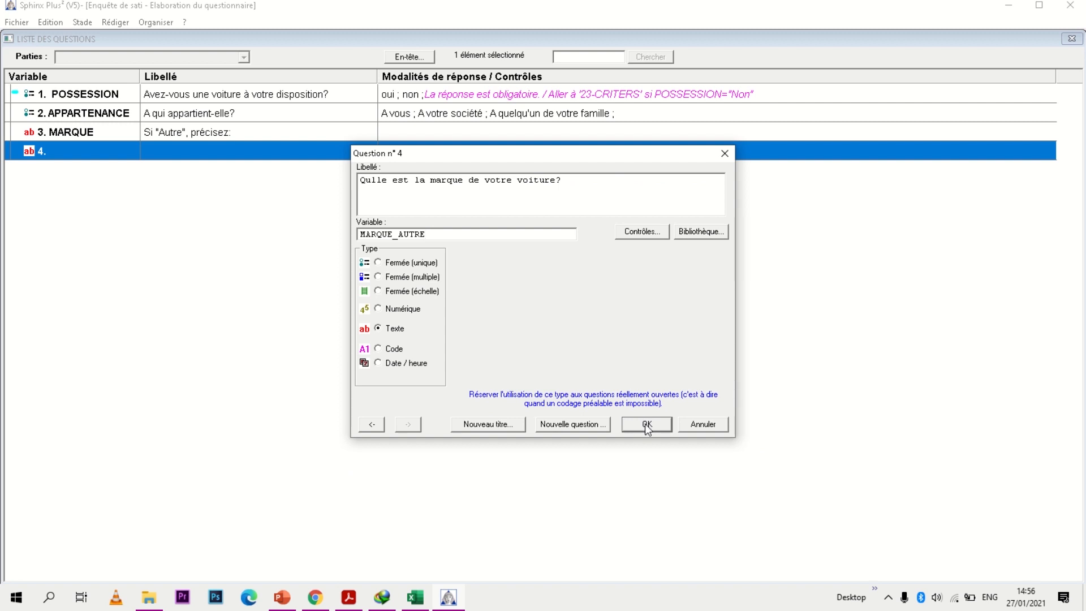
click(378, 263)
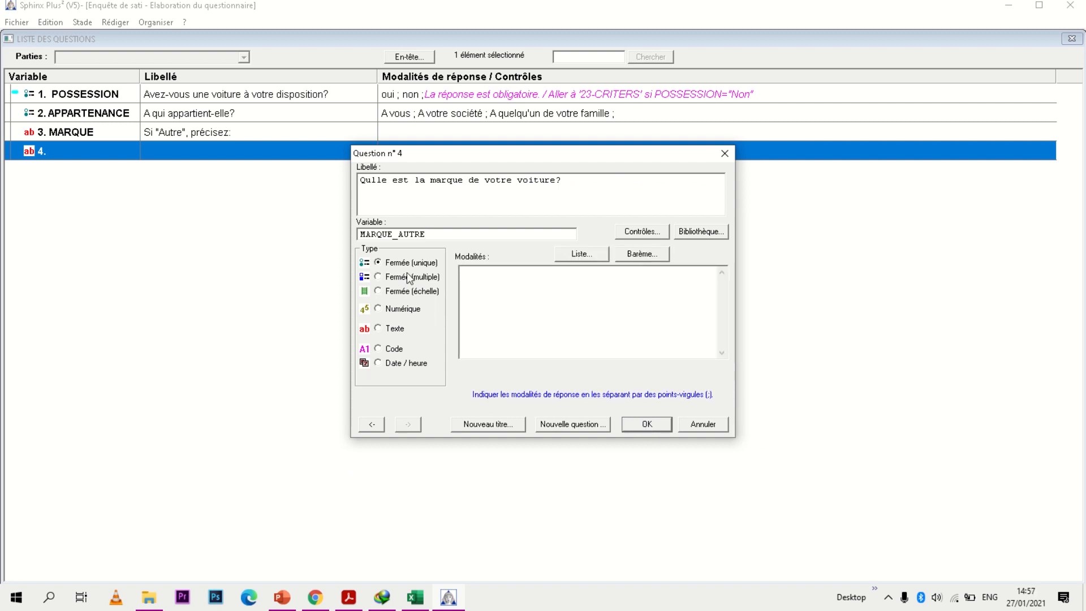
click(503, 314)
text(Renault 2. Peugeot 3. Citroën 4. Volkswagen 5. Fiat 6. Ford 7. Toyota 8. BMW 9.MErcedes 10. Opel 11. Volvo 12. Autre)
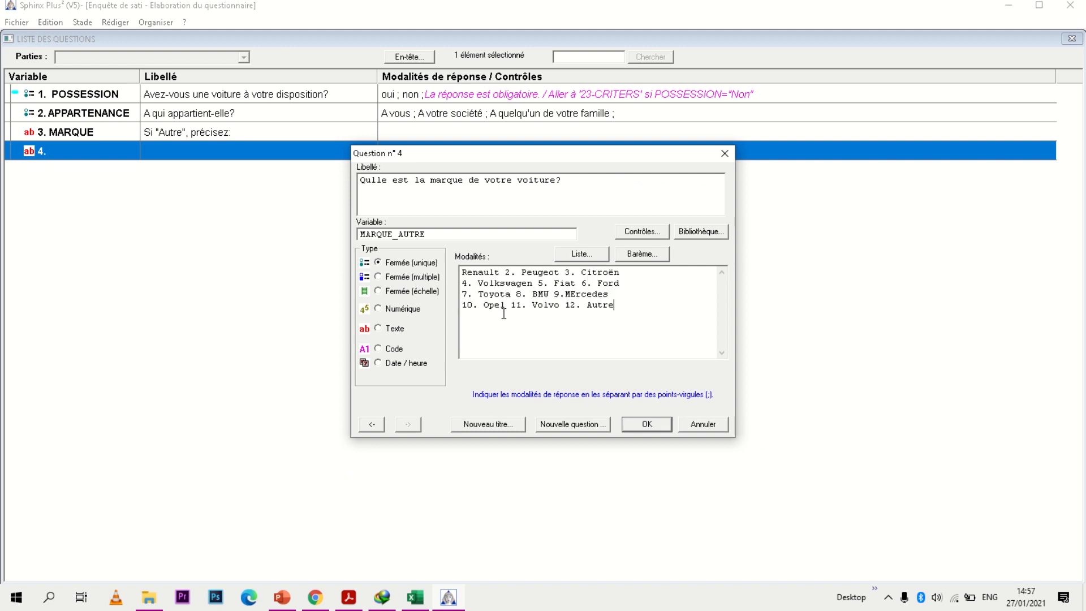
Replace the numbers between the brands in question 4's answer options with semicolons, from Renault through Autre.
click(515, 276)
key(BackSpace)
key(BackSpace)
text(;)
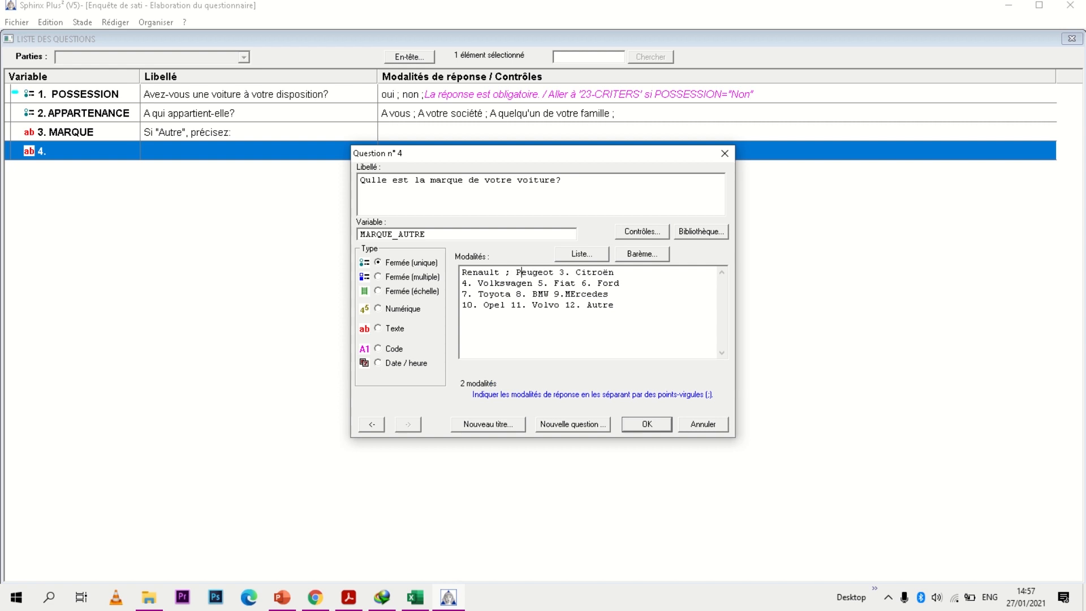
key(BackSpace)
key(BackSpace)
key(BackSpace)
text(;)
key(Down)
key(BackSpace)
key(BackSpace)
text(;)
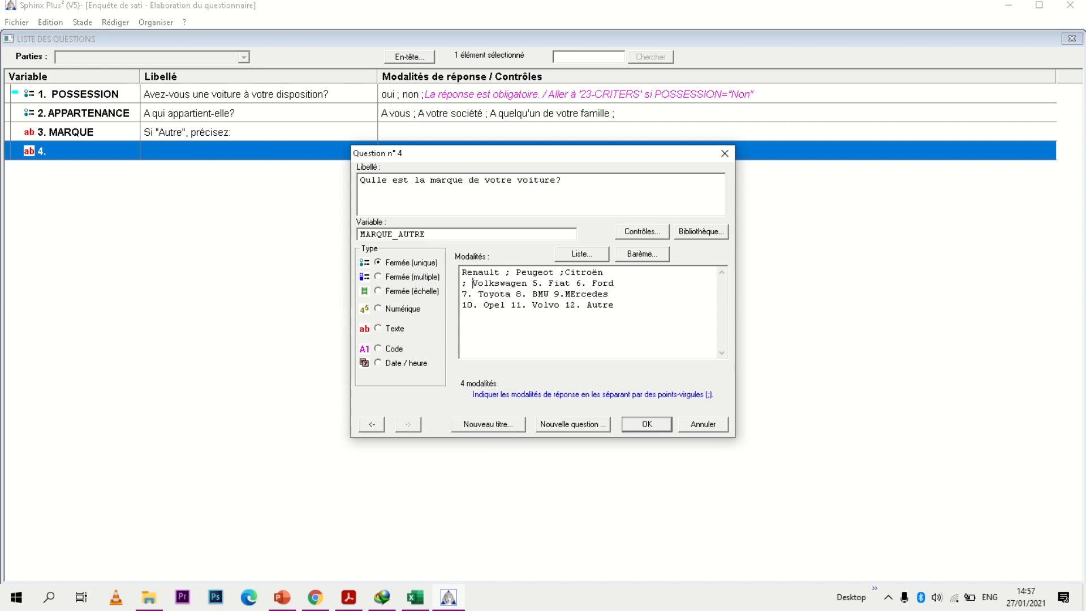
key(BackSpace)
key(BackSpace)
text(;)
key(BackSpace)
key(BackSpace)
text(;)
key(BackSpace)
key(BackSpace)
text(;)
key(BackSpace)
key(BackSpace)
text(;)
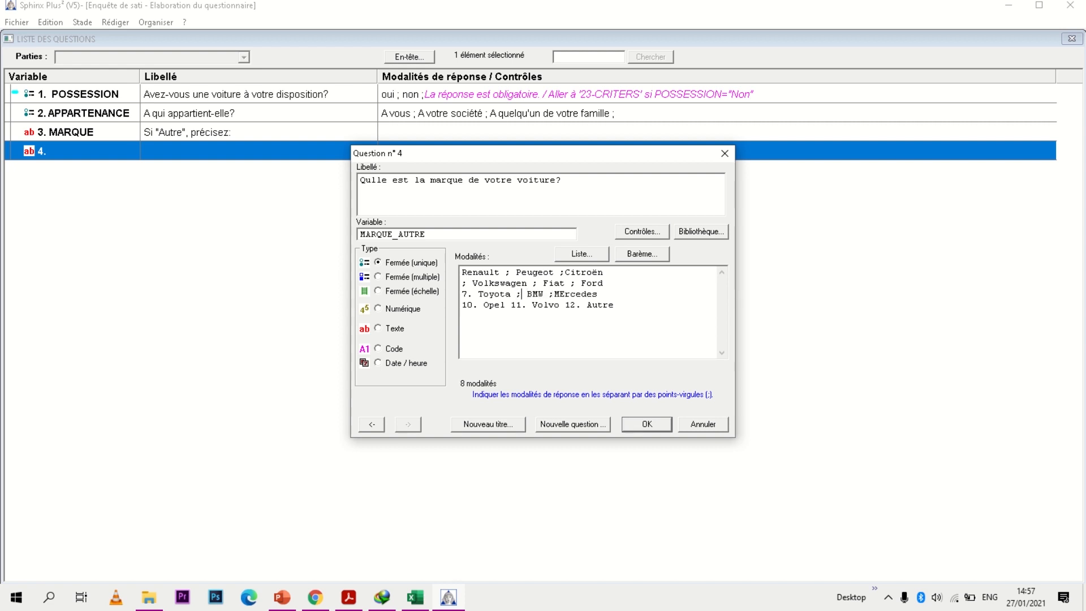
key(BackSpace)
key(BackSpace)
text(;)
key(BackSpace)
key(BackSpace)
text(;)
key(BackSpace)
key(BackSpace)
text(;)
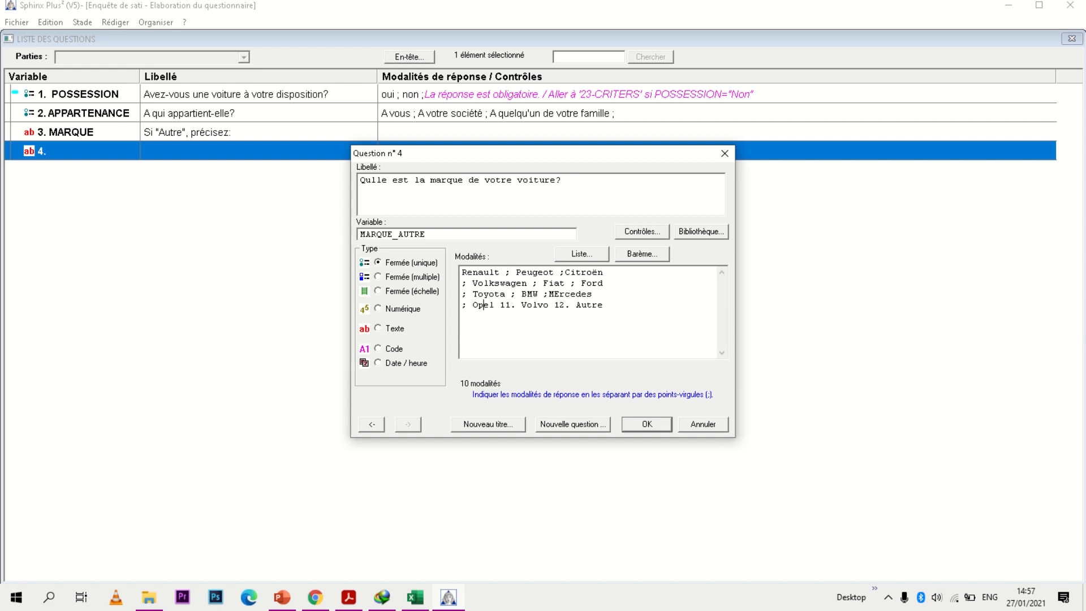
key(BackSpace)
key(BackSpace)
key(BackSpace)
text(;)
key(BackSpace)
key(BackSpace)
key(BackSpace)
text(;)
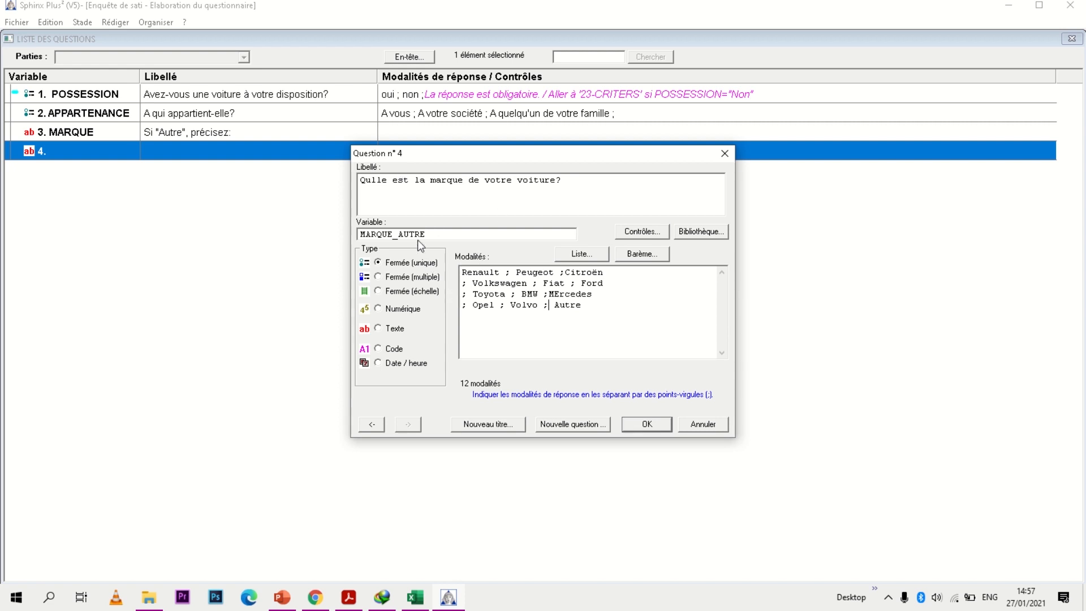
Correct question 4's label to "Quelle est la marque de votre voiture?" and validate the question.
click(370, 179)
text(e)
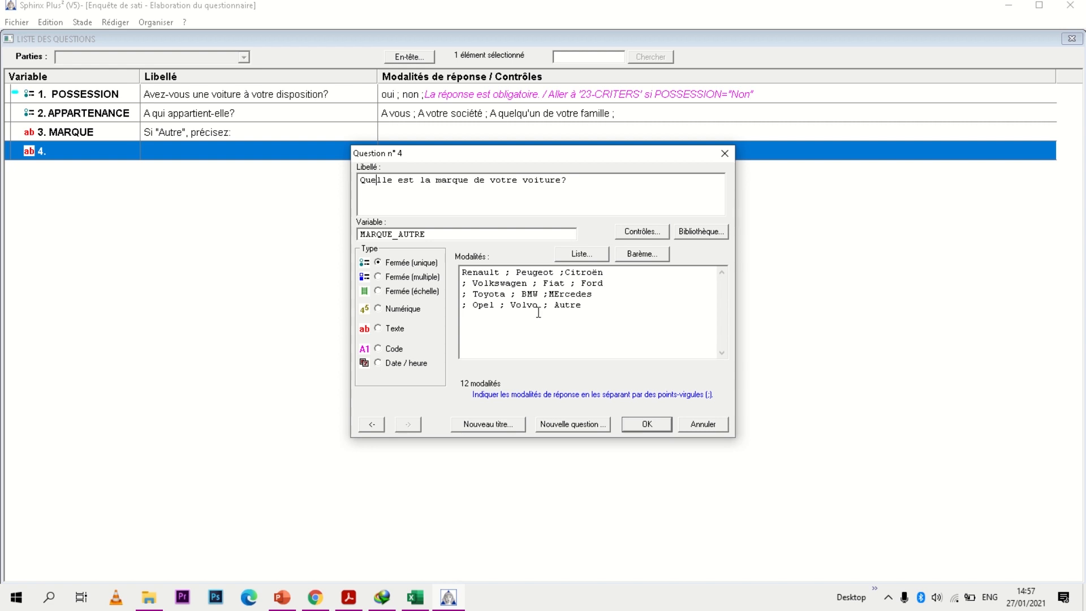
click(647, 423)
Check the layout of question 4 in the questionnaire's print preview, and close the preview.
click(16, 22)
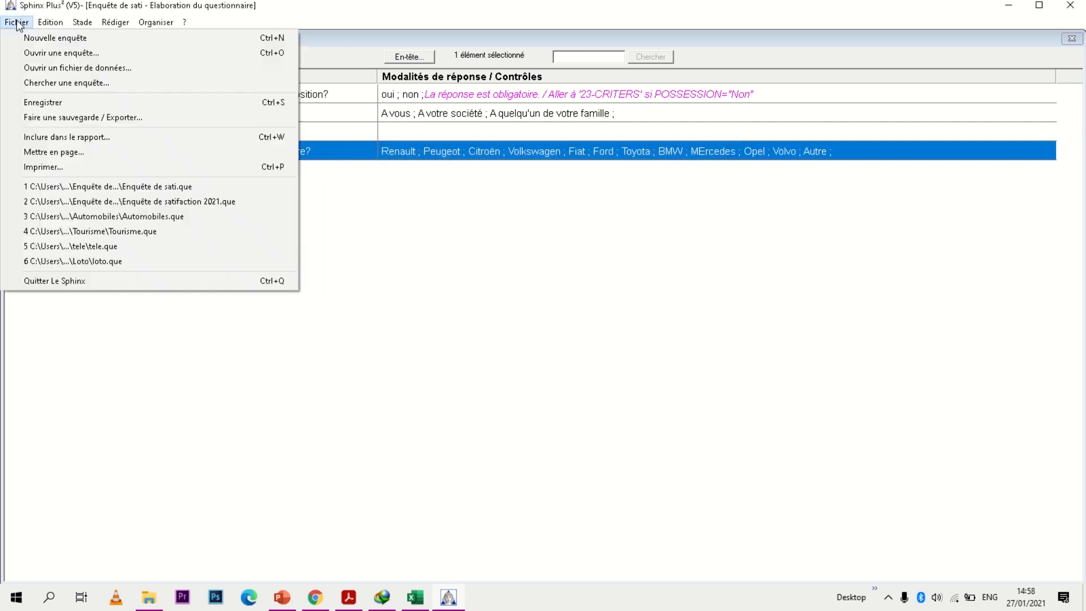
click(73, 166)
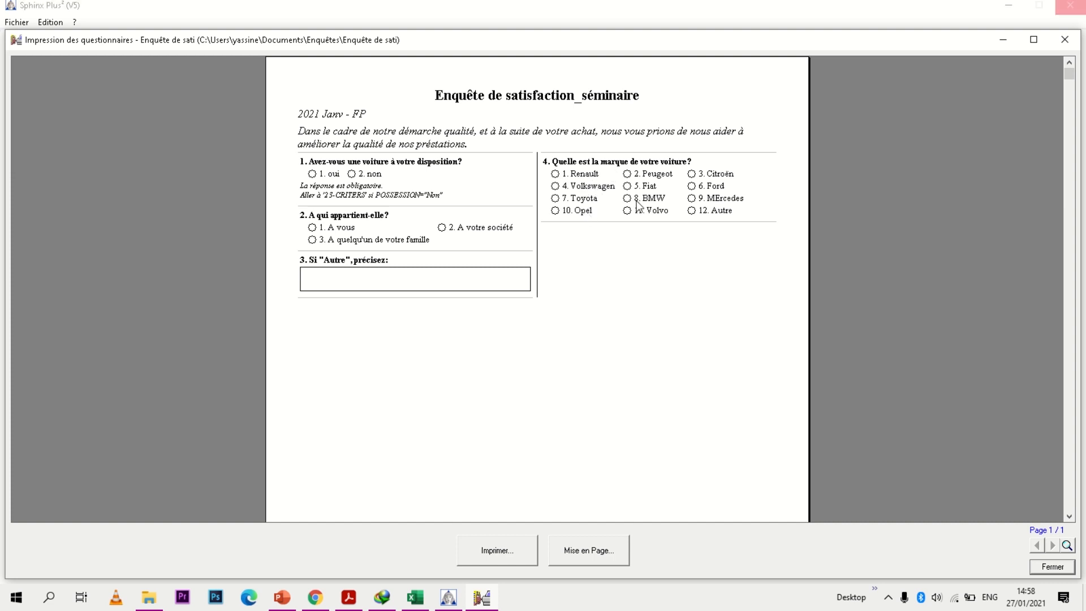
click(1065, 40)
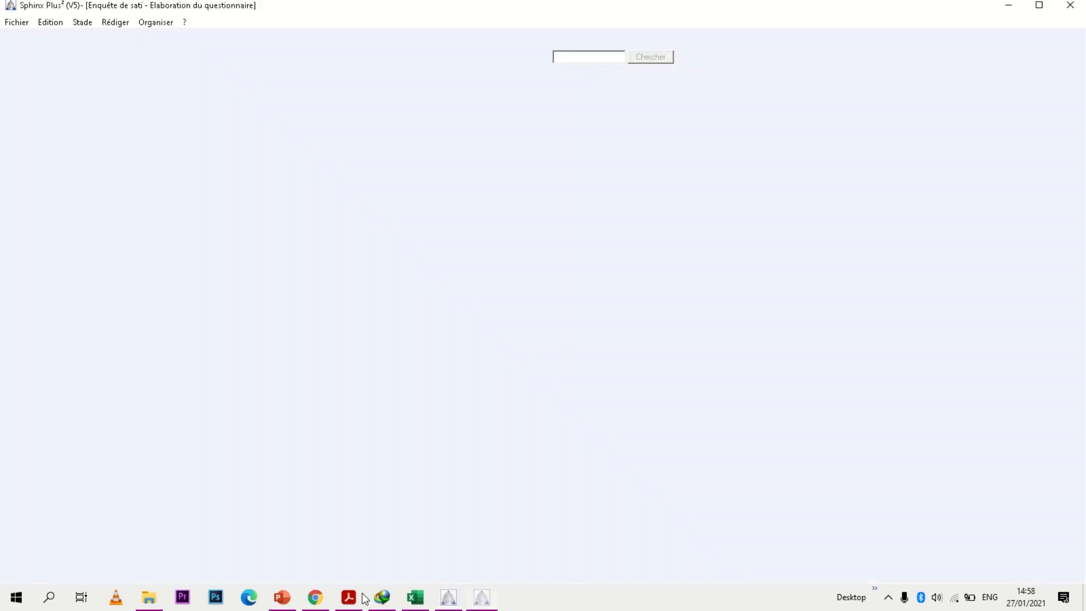
Add a new question 5 labelled "S'agit-il d'une voiture achetée neuve ou d'occasion?", copied from the PDF questionnaire.
click(349, 597)
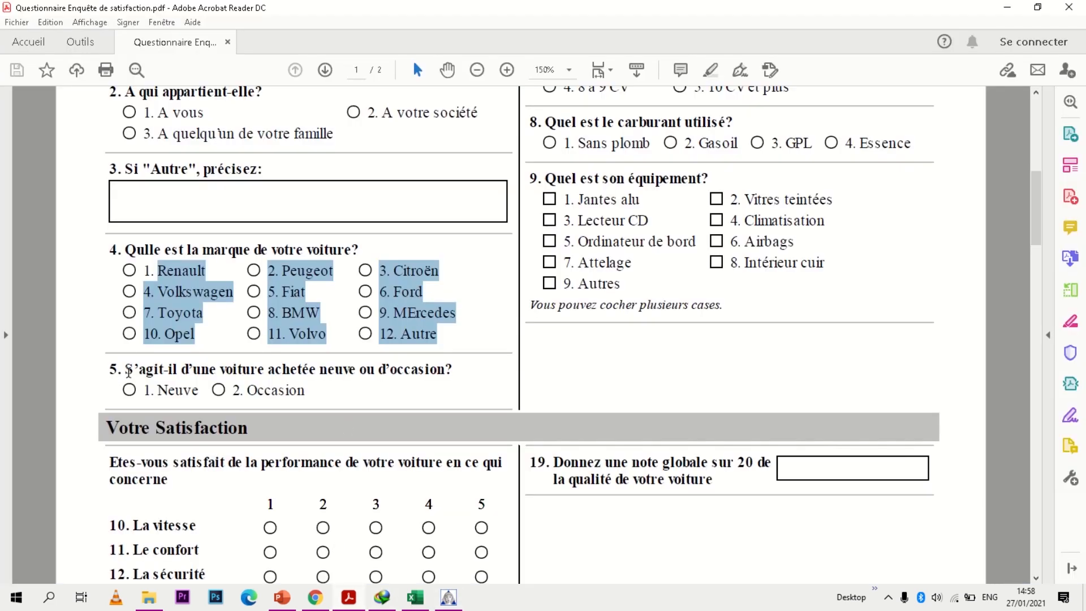
drag(126, 370, 475, 371)
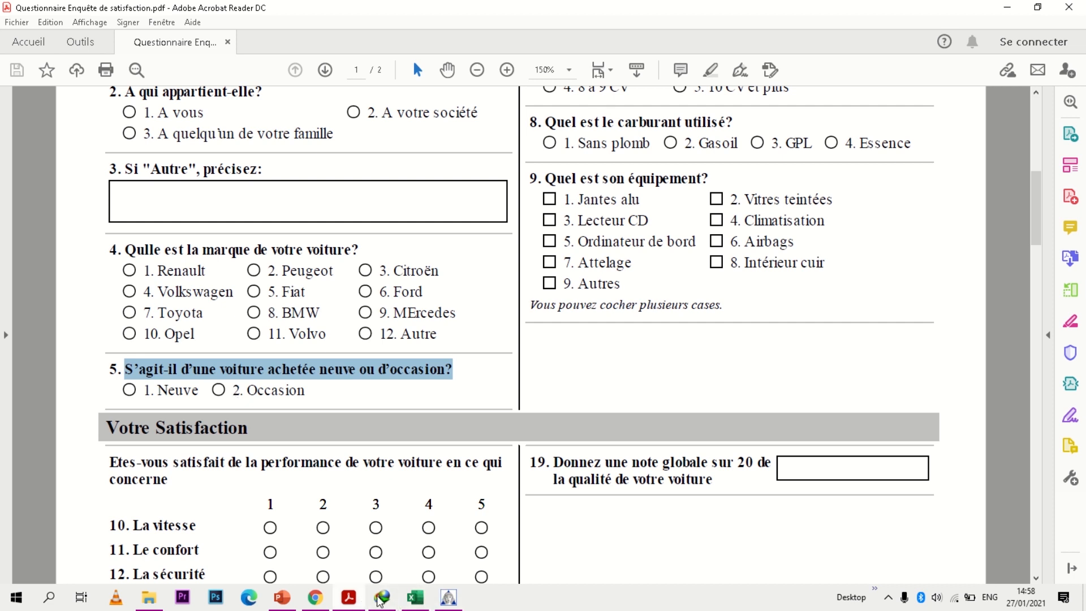
click(441, 602)
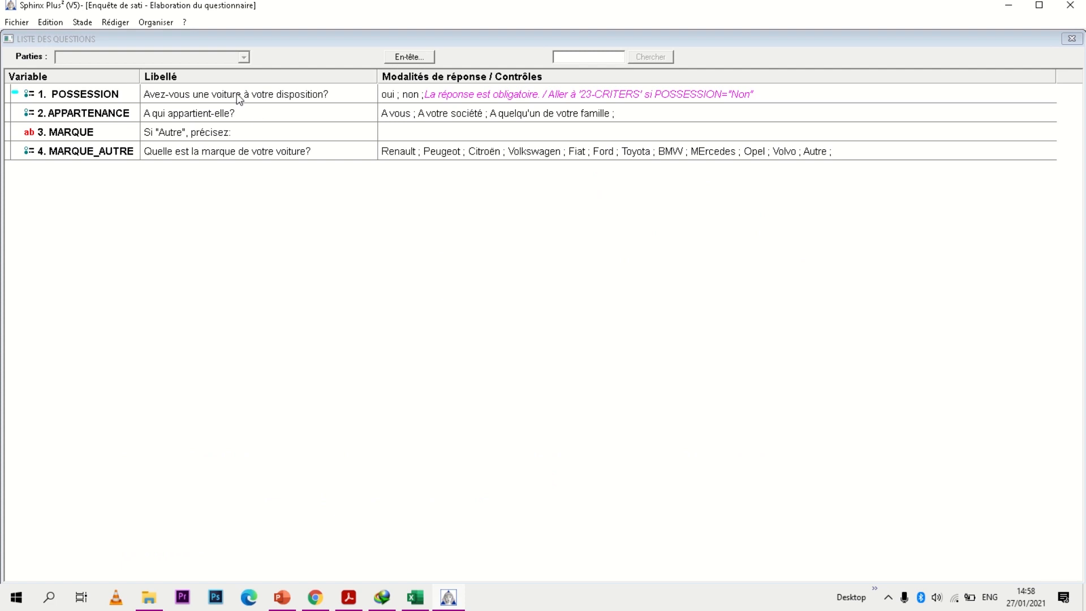
click(21, 22)
click(115, 22)
click(116, 22)
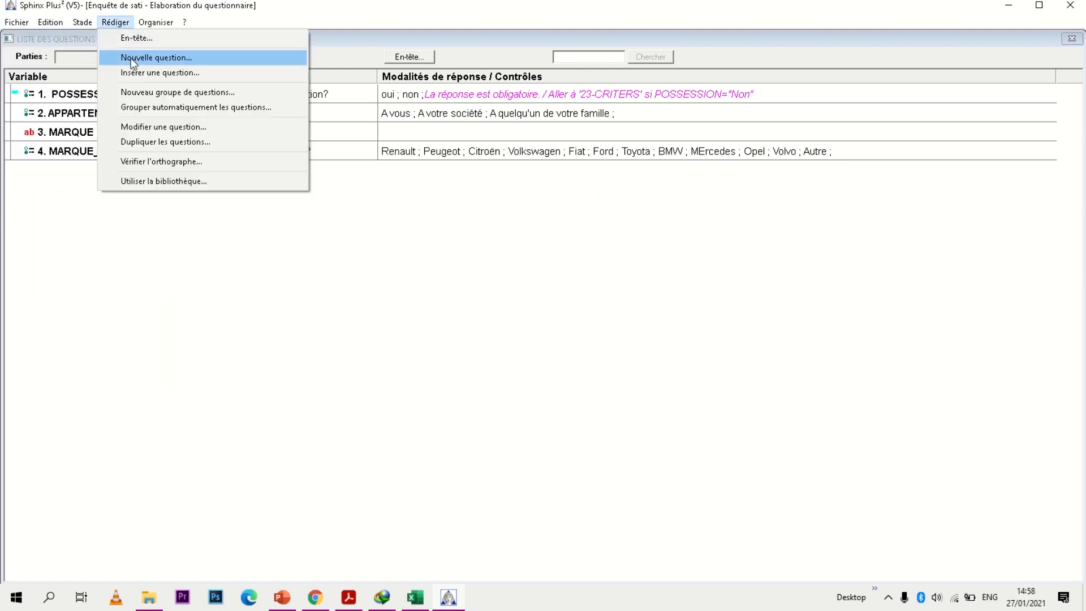
click(136, 57)
text(S'agit-il d'une voiture achetée neuve ou d'occasion?)
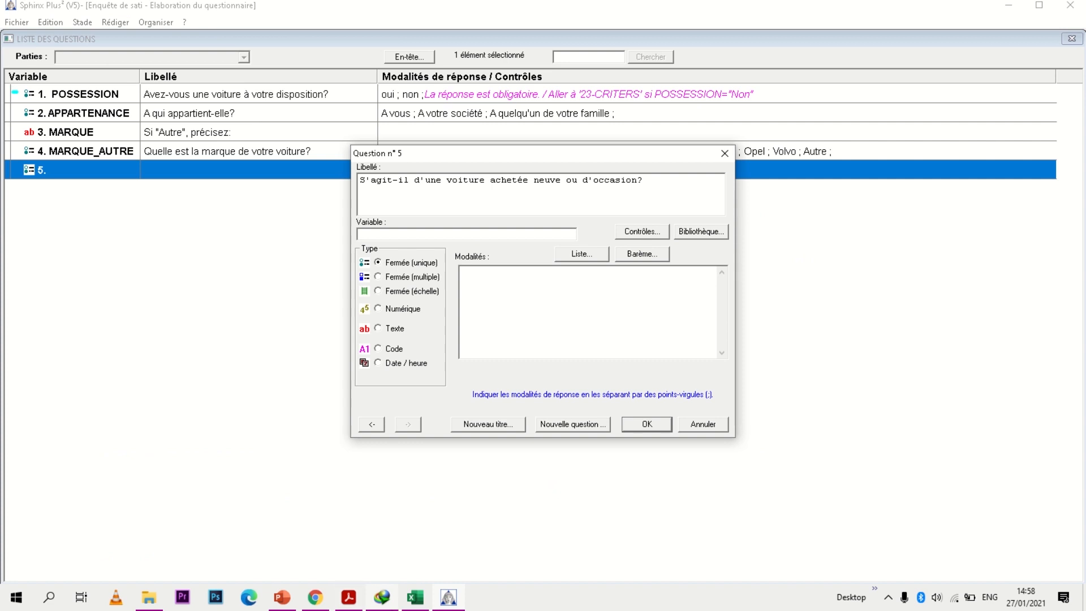
Copy the name TYPE AUTO from the Excel variable list and set it as question 5's variable.
click(401, 600)
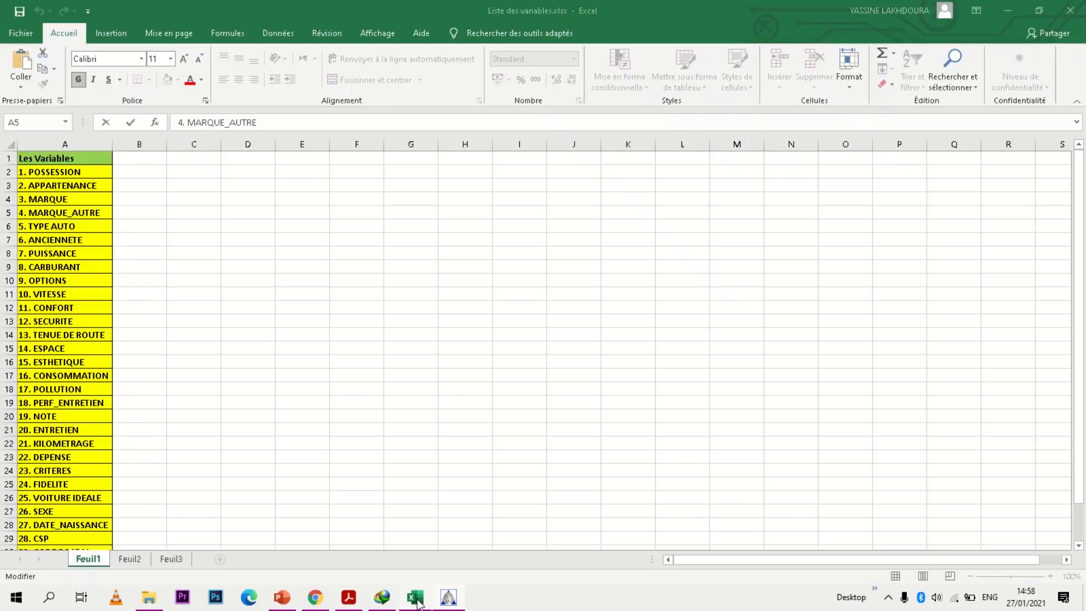
click(58, 226)
drag(187, 122, 234, 122)
key(ctrl+c)
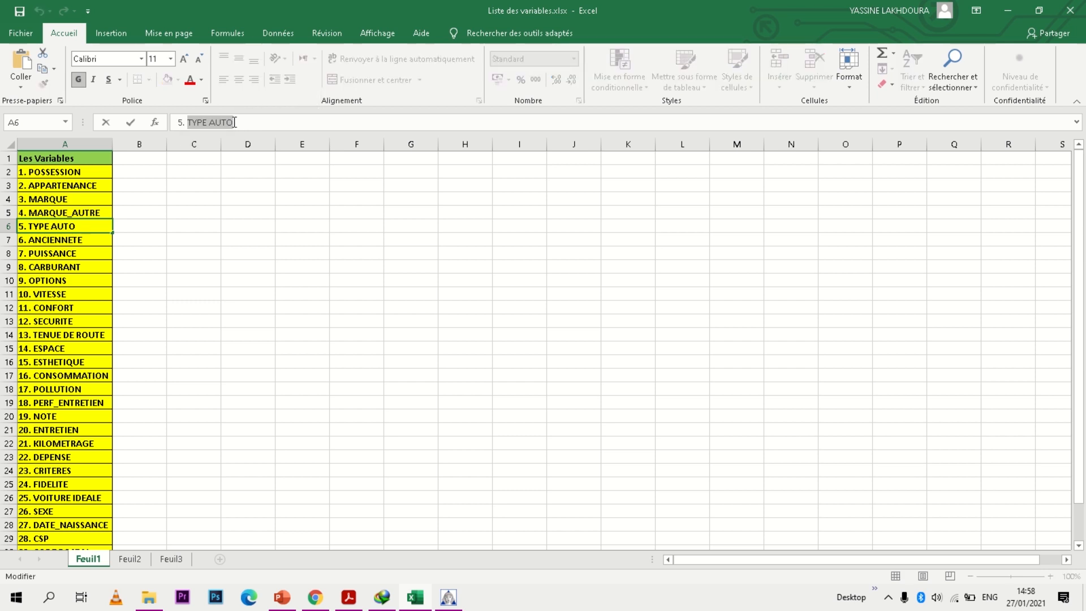
click(448, 598)
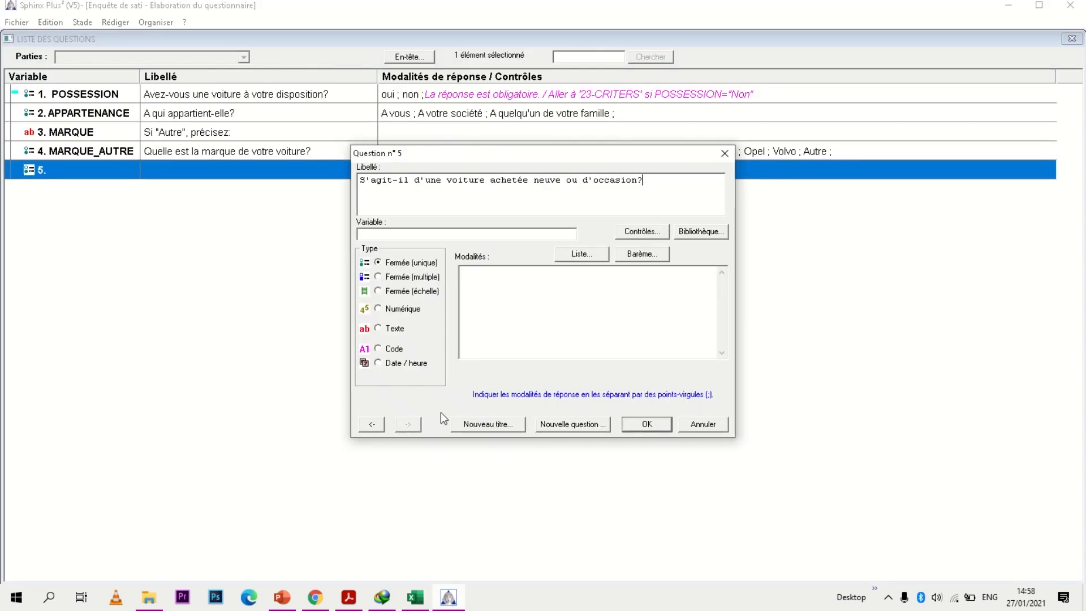
click(432, 230)
key(ctrl+v)
Copy the answers Neuve and Occasion from the PDF questionnaire into question 5's answer options.
click(349, 597)
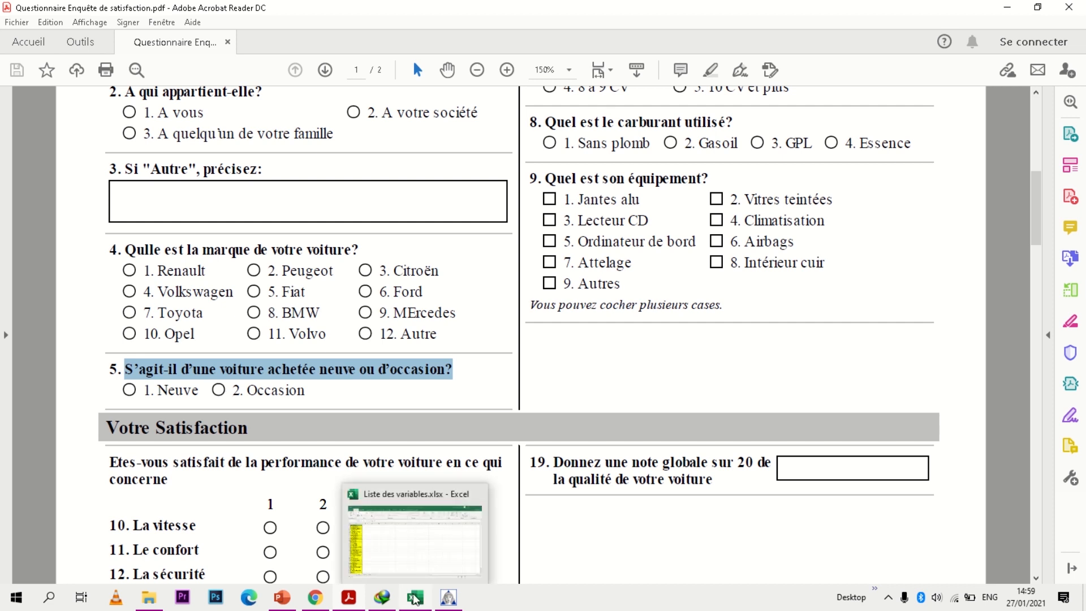
click(444, 599)
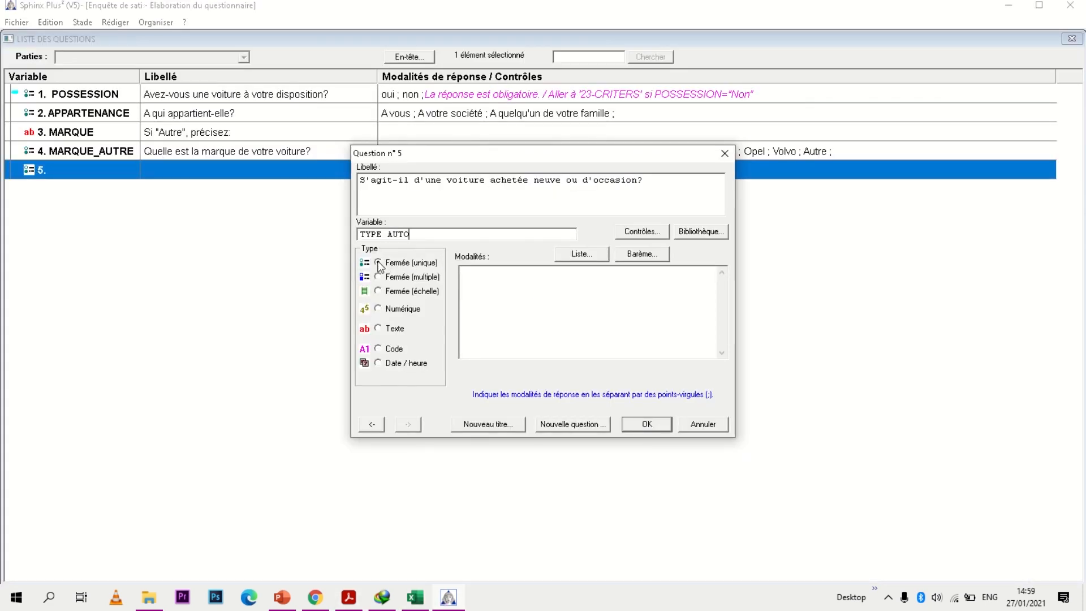
text(o)
click(348, 597)
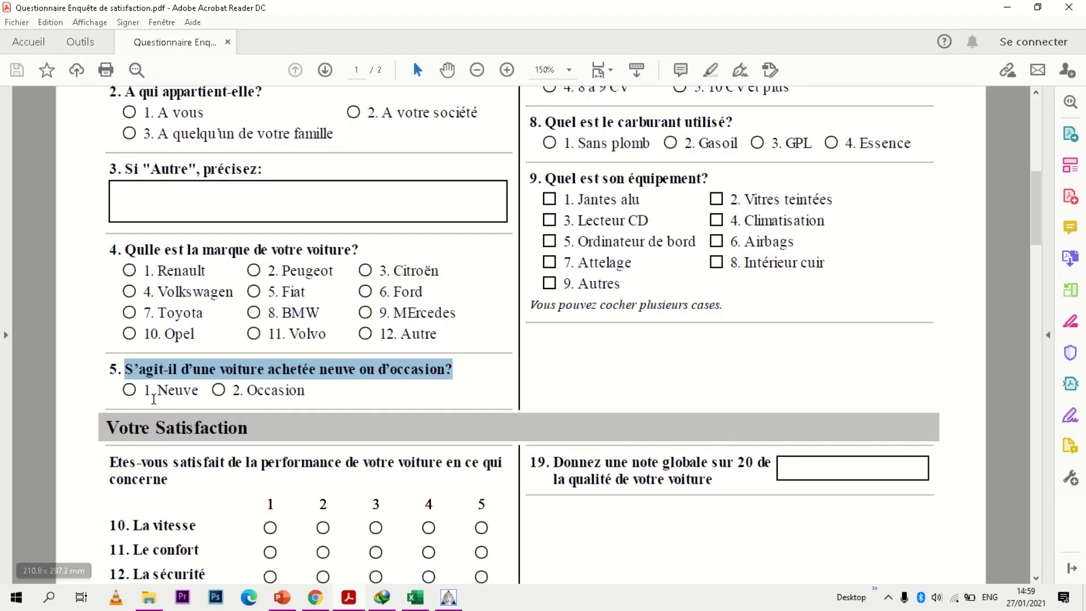
drag(159, 390, 307, 399)
key(ctrl+c)
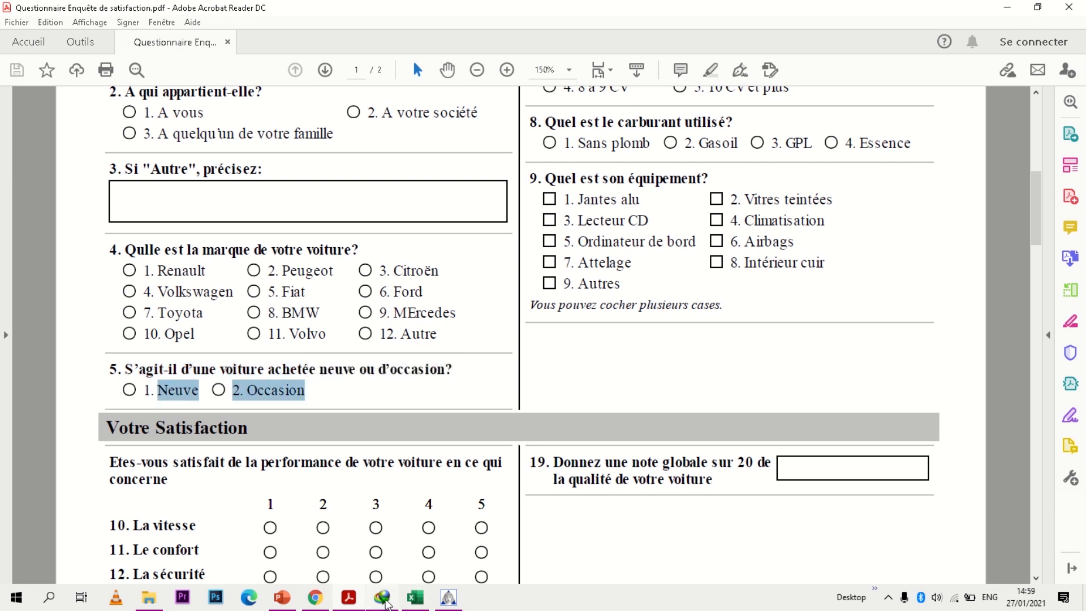
click(383, 599)
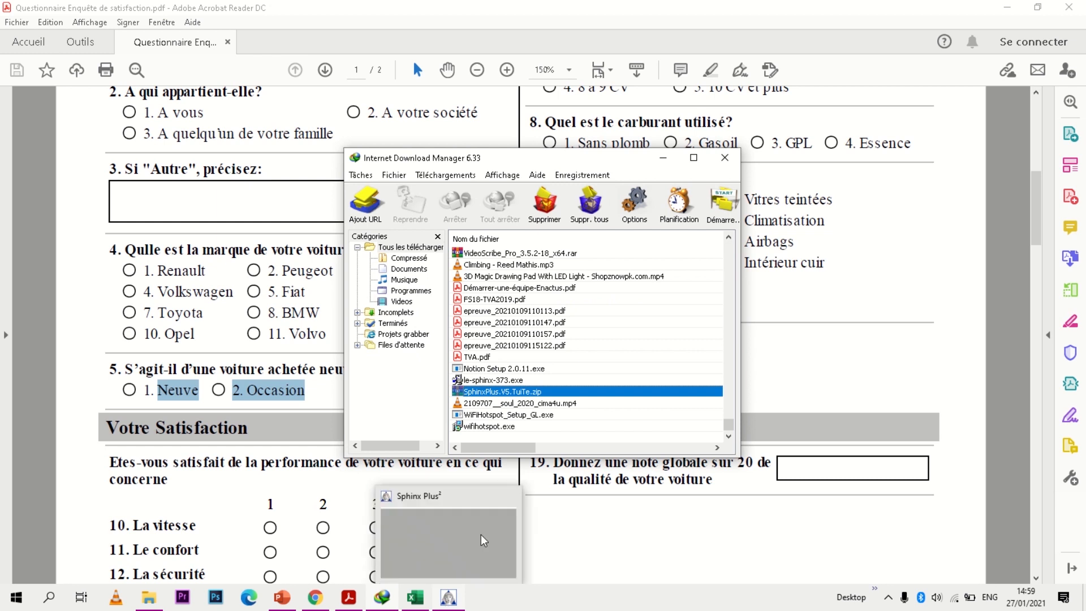
click(447, 594)
click(447, 595)
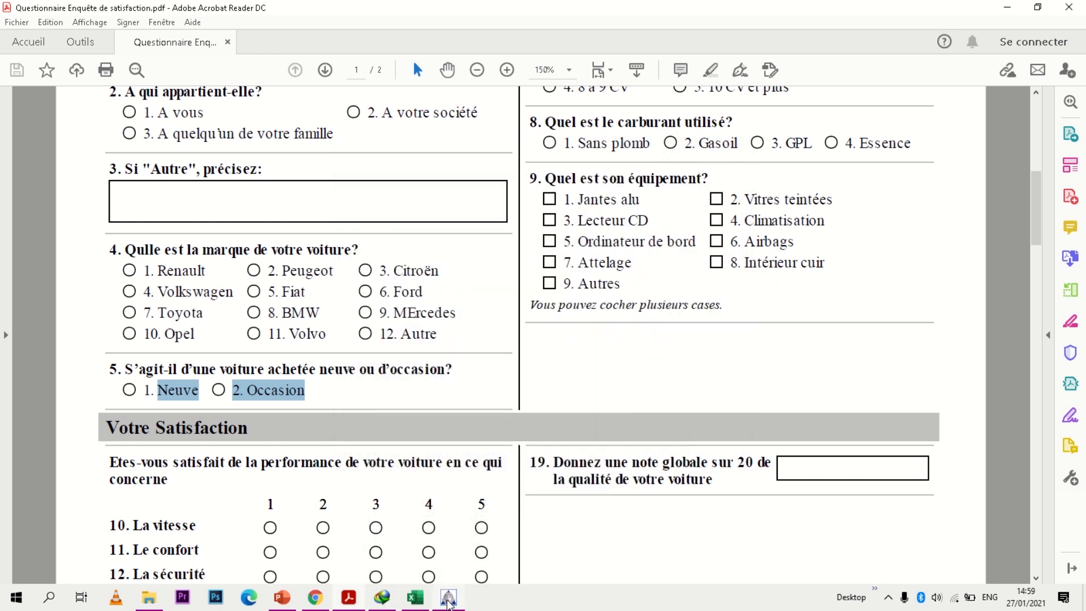
key(ctrl+v)
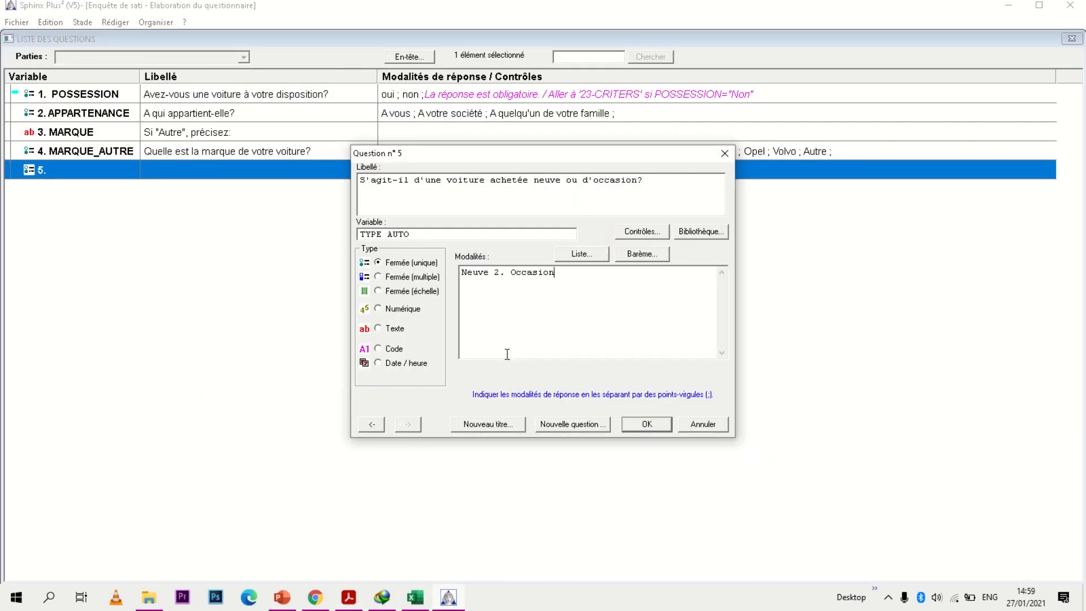
Replace the number between Neuve and Occasion with a semicolon and validate question 5.
click(506, 272)
key(BackSpace)
key(BackSpace)
text(;)
click(644, 424)
Check question 5 in the questionnaire's print preview, and close the preview.
click(17, 22)
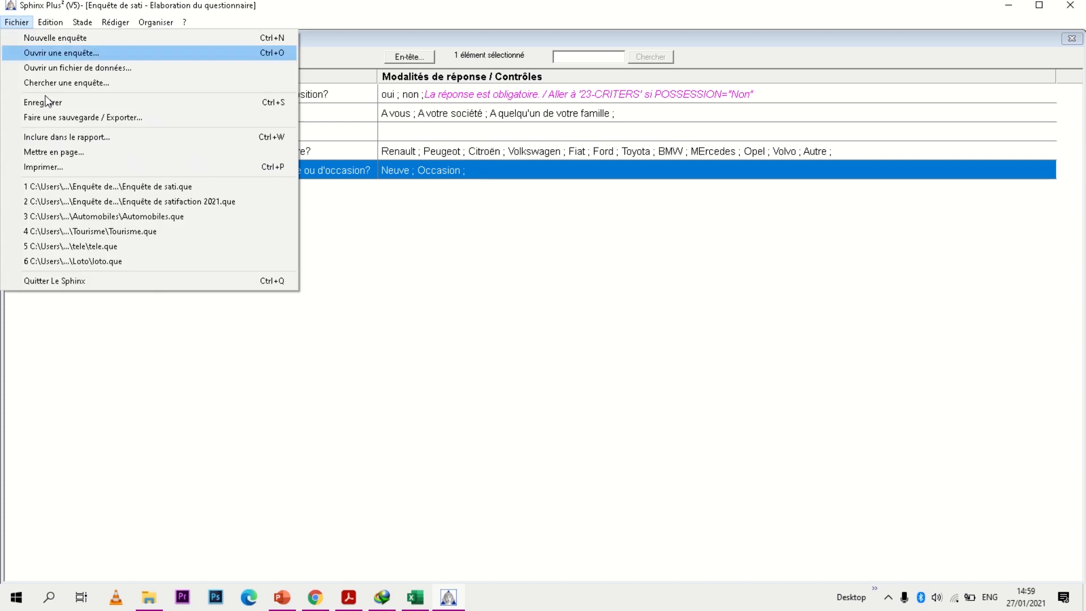
click(78, 165)
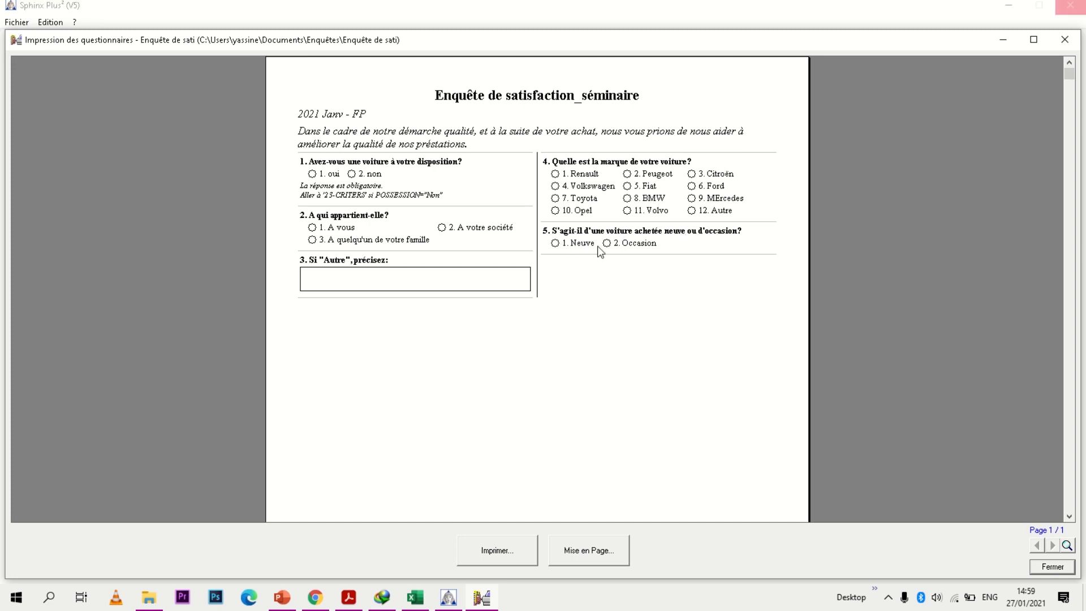
click(1065, 40)
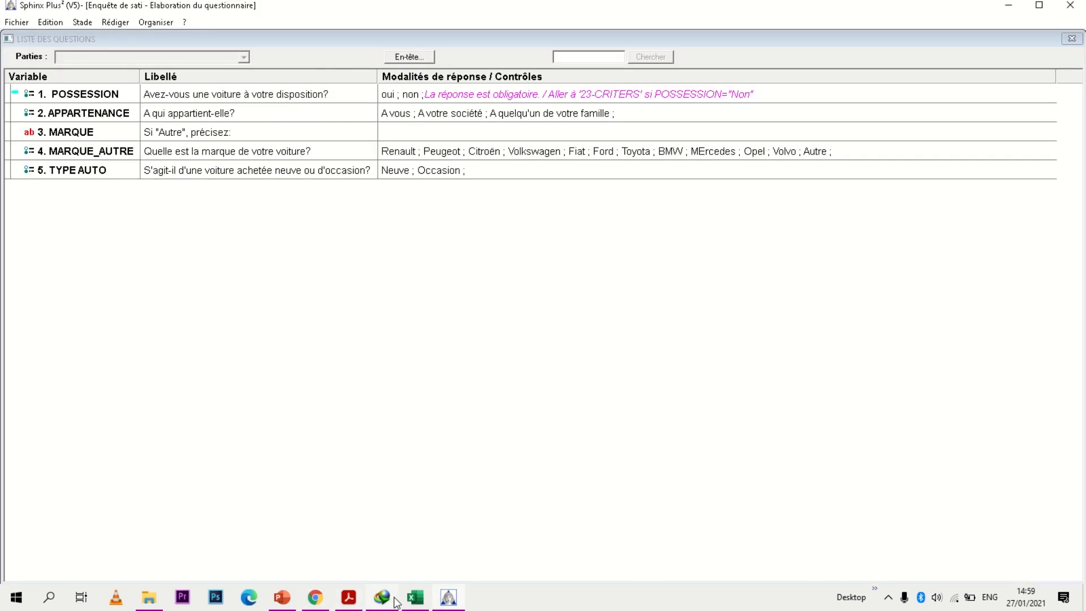
Add a new question 6 labelled "Quel est son âge?", copied from the PDF questionnaire.
click(356, 599)
drag(1037, 232, 1034, 190)
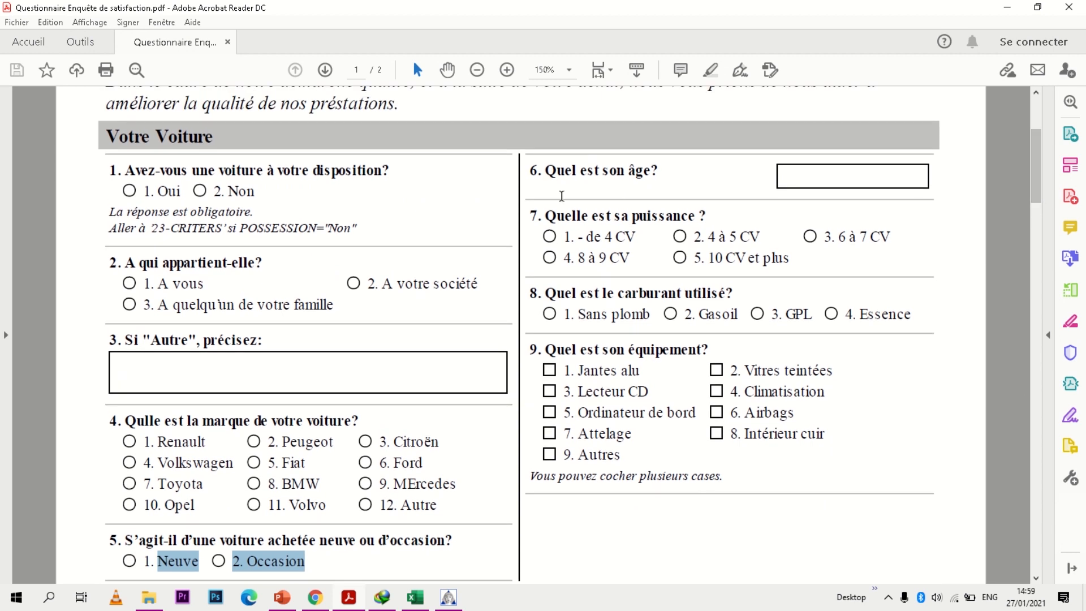
drag(546, 170, 653, 171)
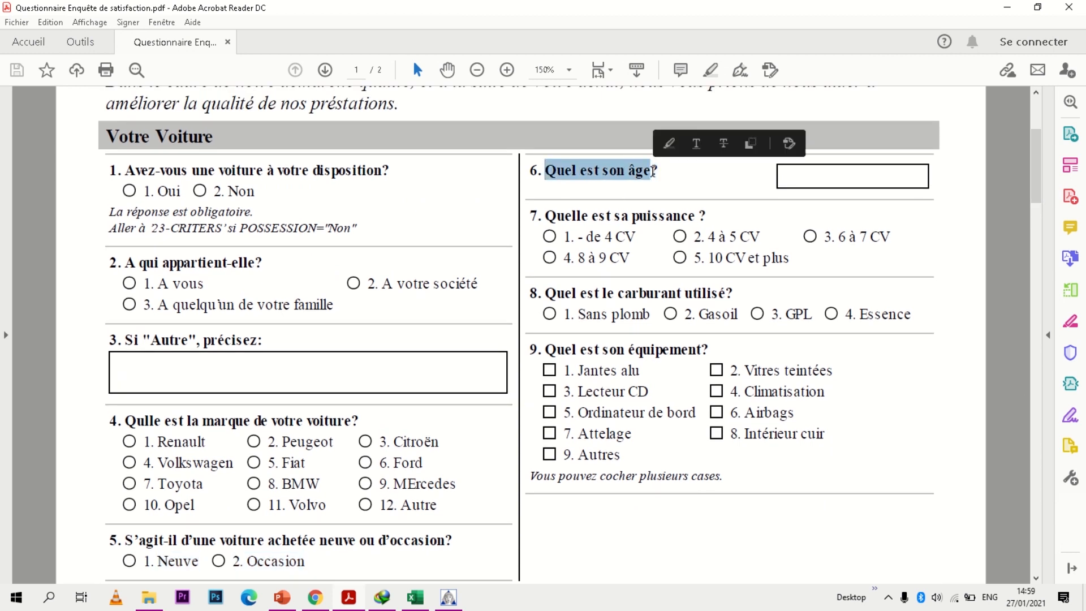
click(653, 171)
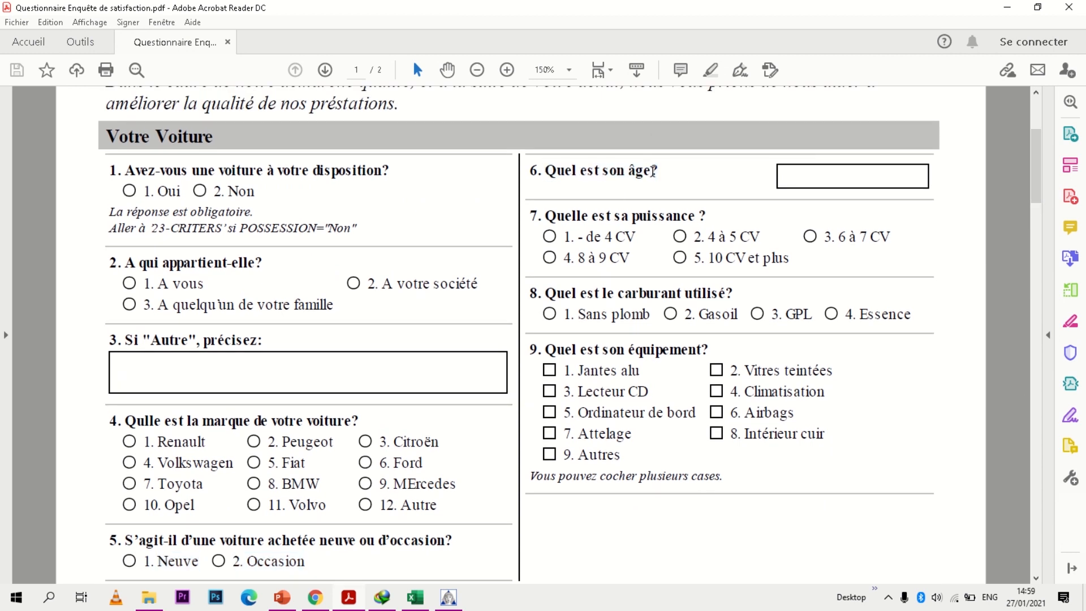
drag(545, 171, 661, 175)
key(ctrl+c)
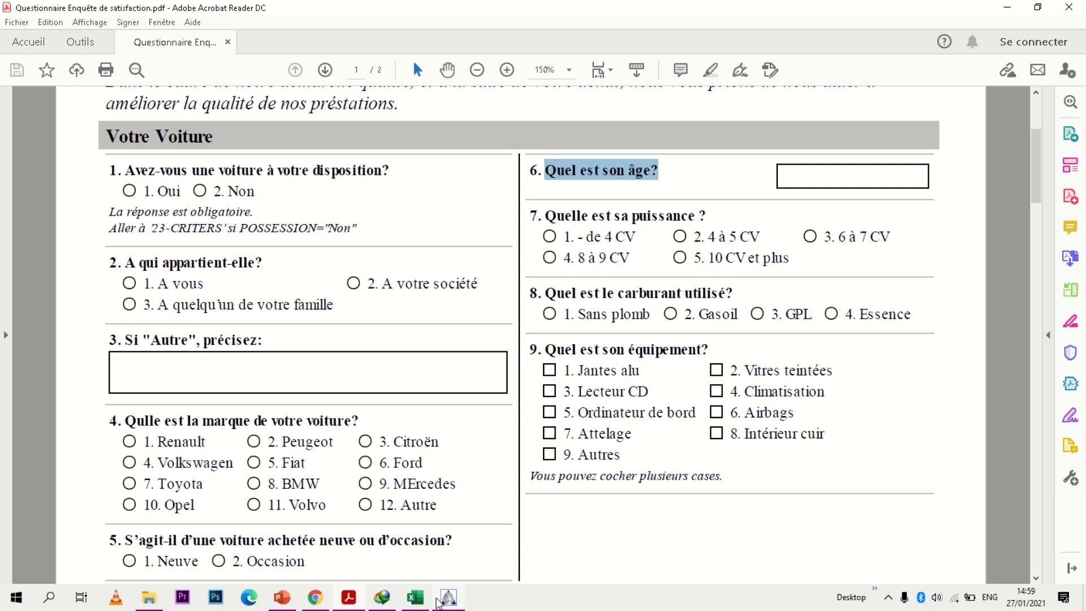
click(441, 600)
click(113, 23)
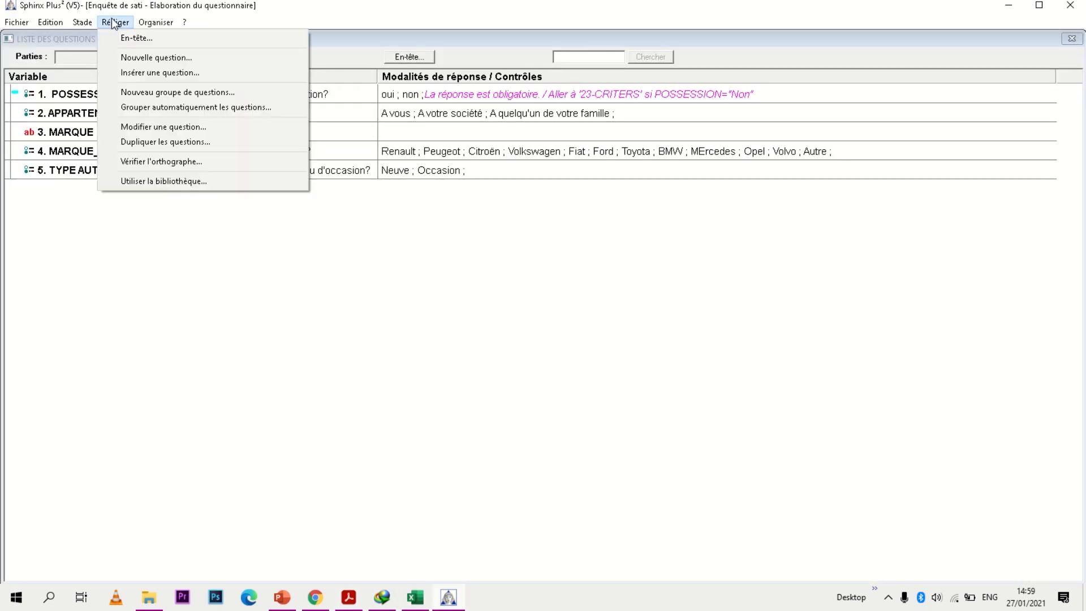
click(159, 57)
key(ctrl+v)
Copy the variable name ANCIENNETE from the Excel list into question 6's variable name in Sphinx.
click(475, 233)
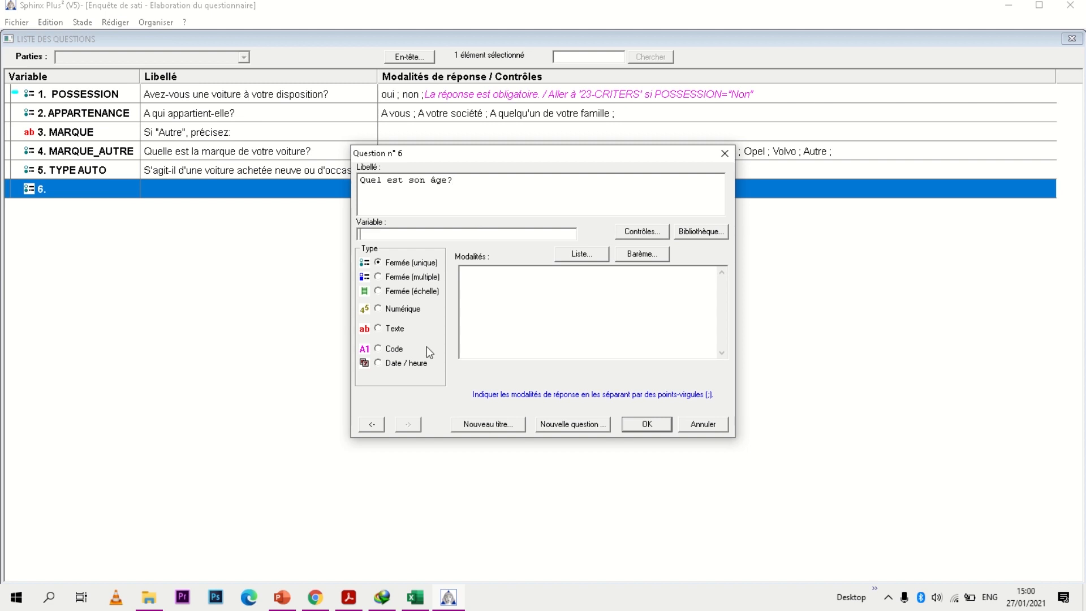
click(389, 601)
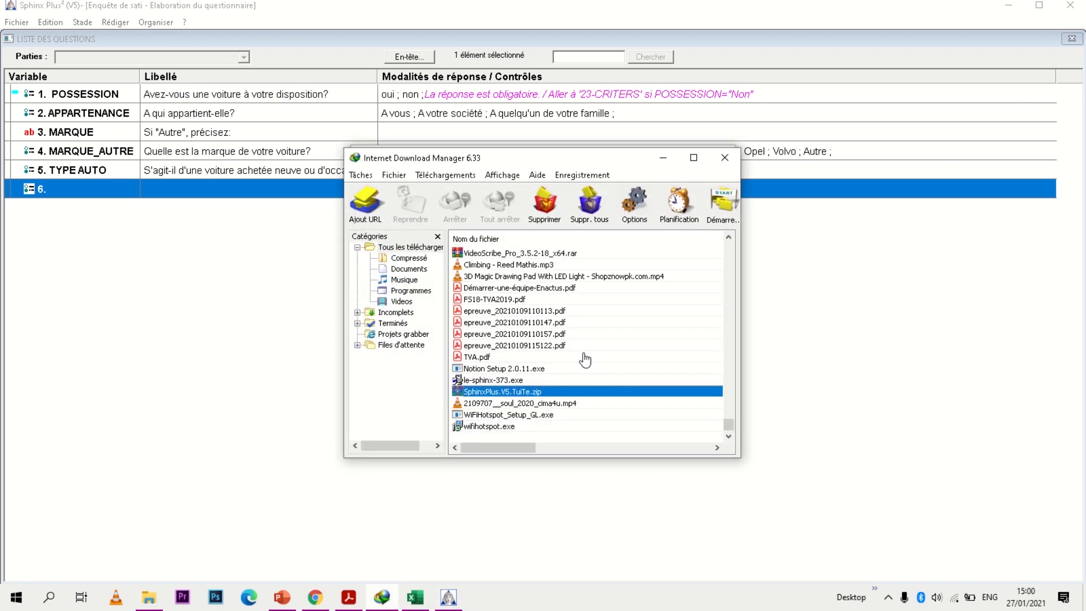
click(671, 162)
click(415, 596)
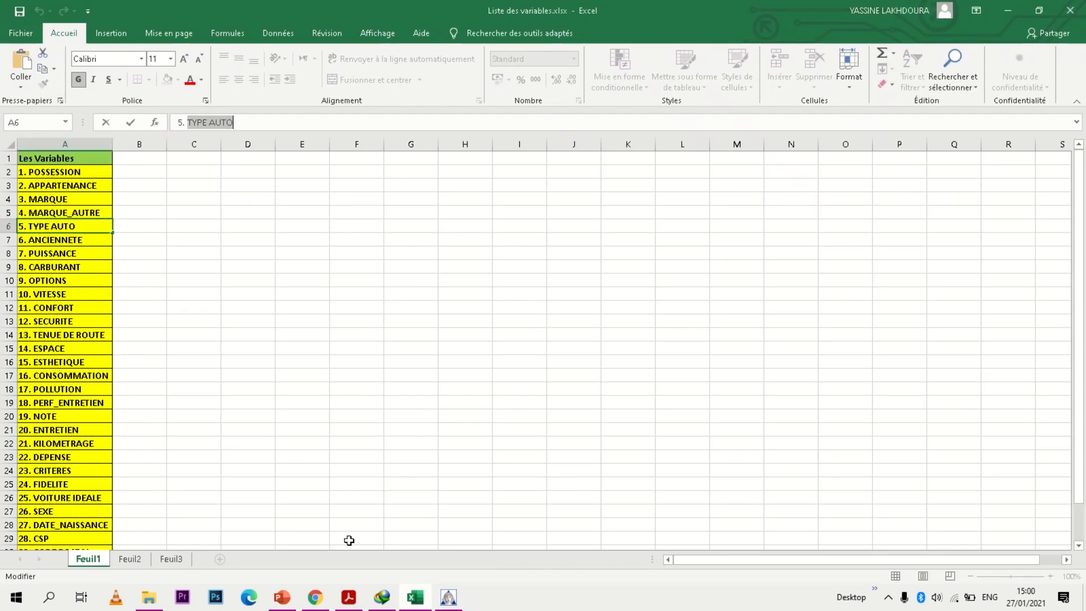
click(65, 243)
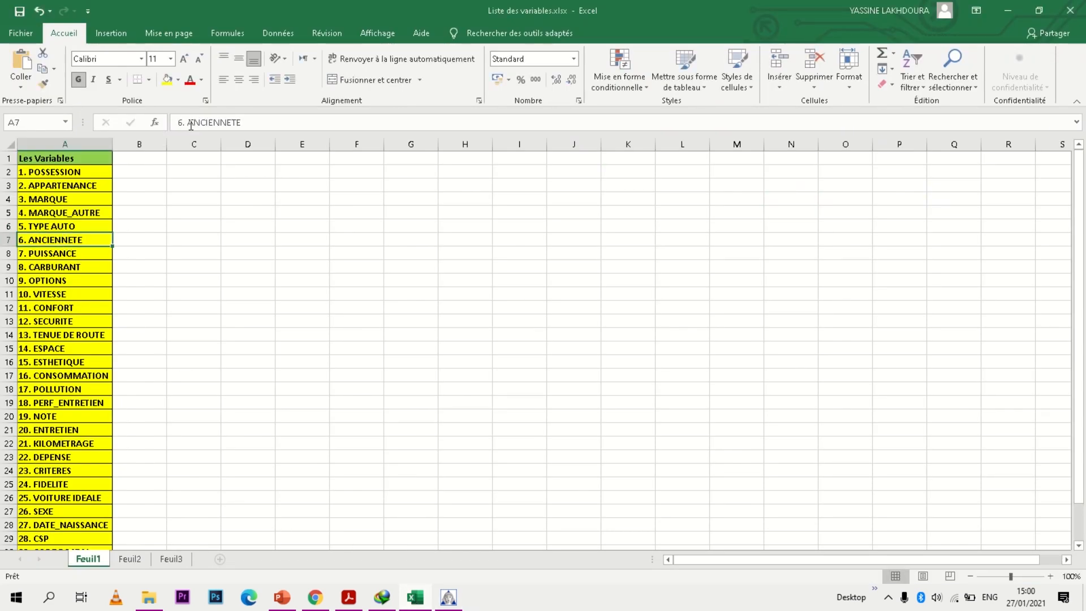
drag(189, 122, 246, 122)
key(ctrl+c)
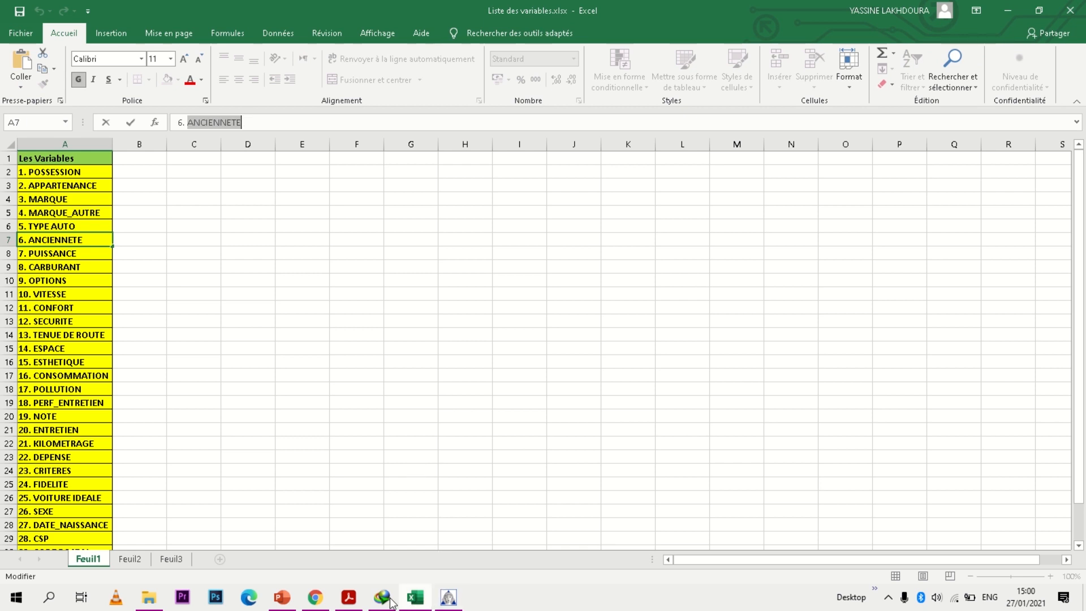
click(448, 597)
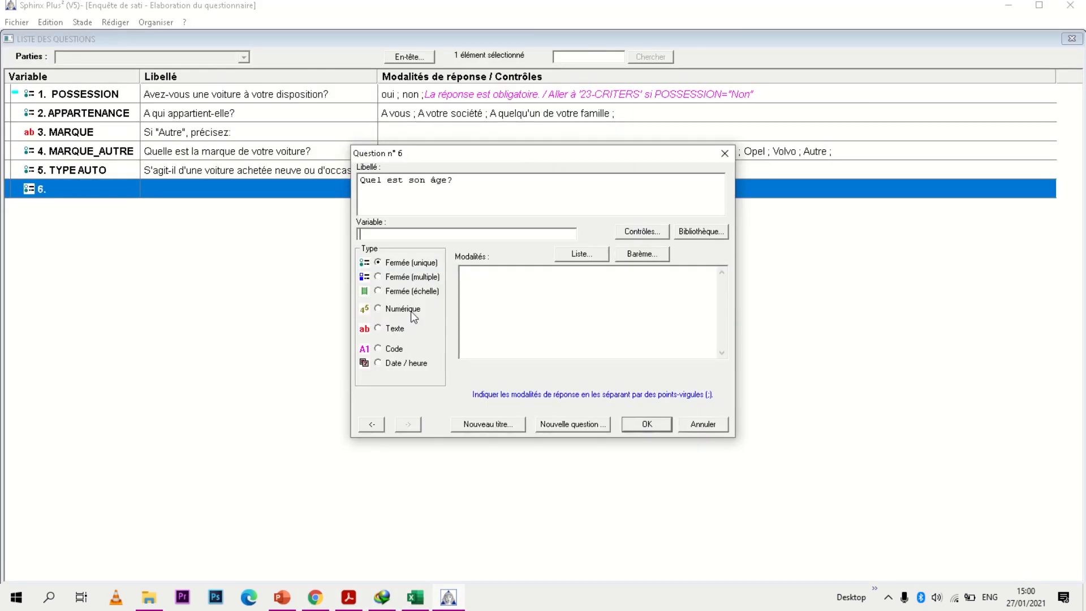
key(ctrl+v)
Compare question 6 with the PDF questionnaire, set its type to Numérique in Sphinx and validate it.
click(349, 598)
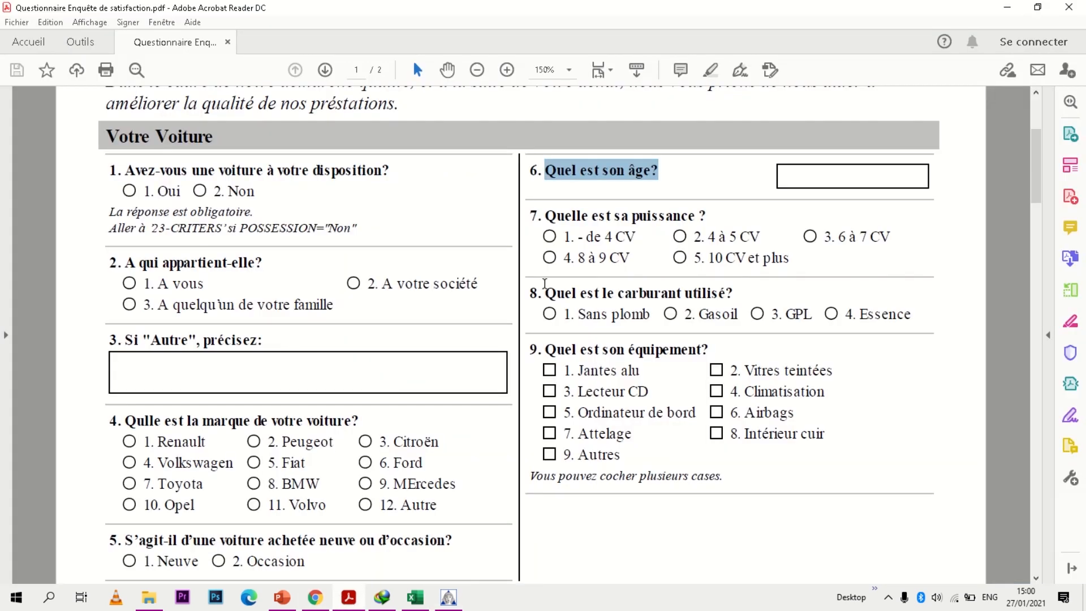
click(593, 170)
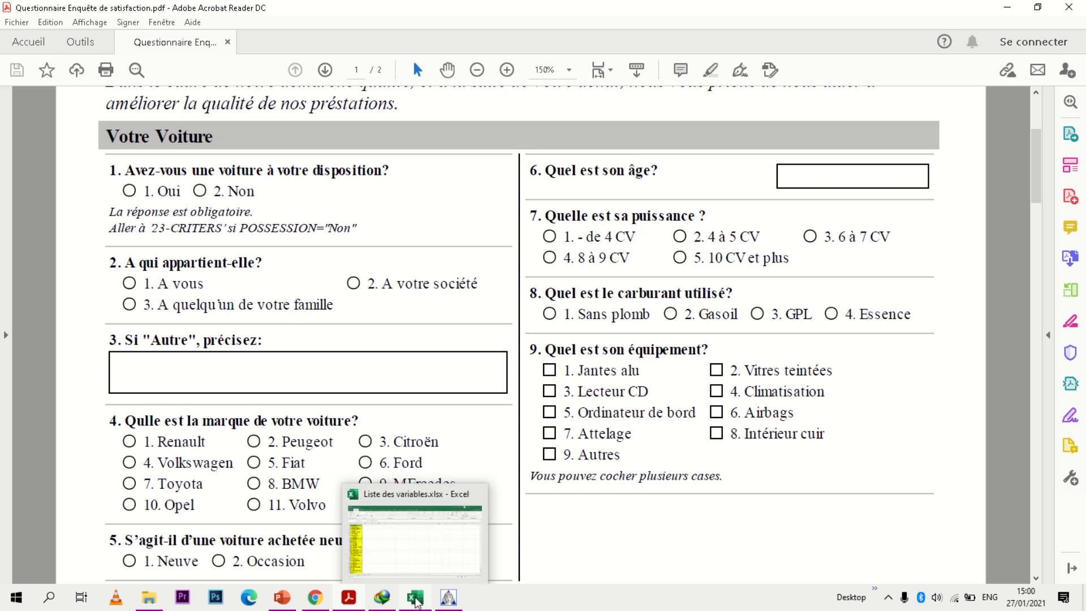
click(449, 597)
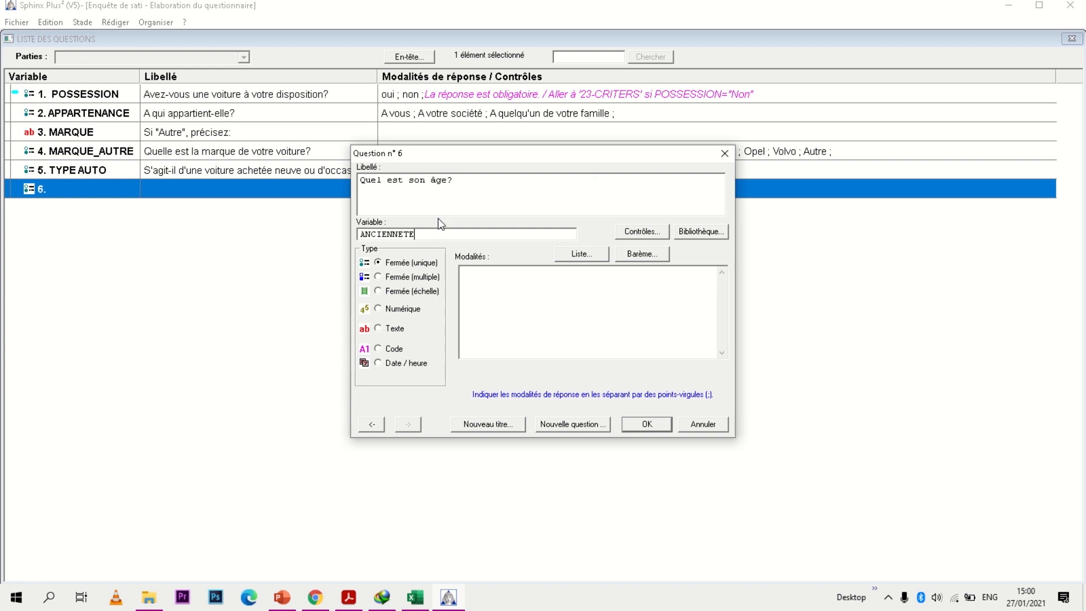
click(378, 309)
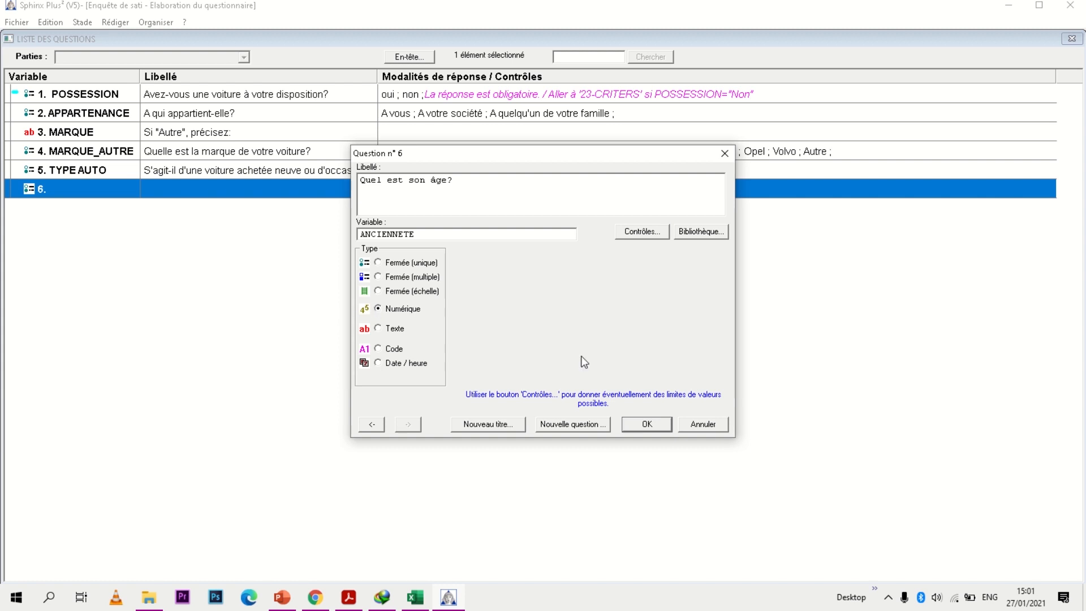
click(654, 422)
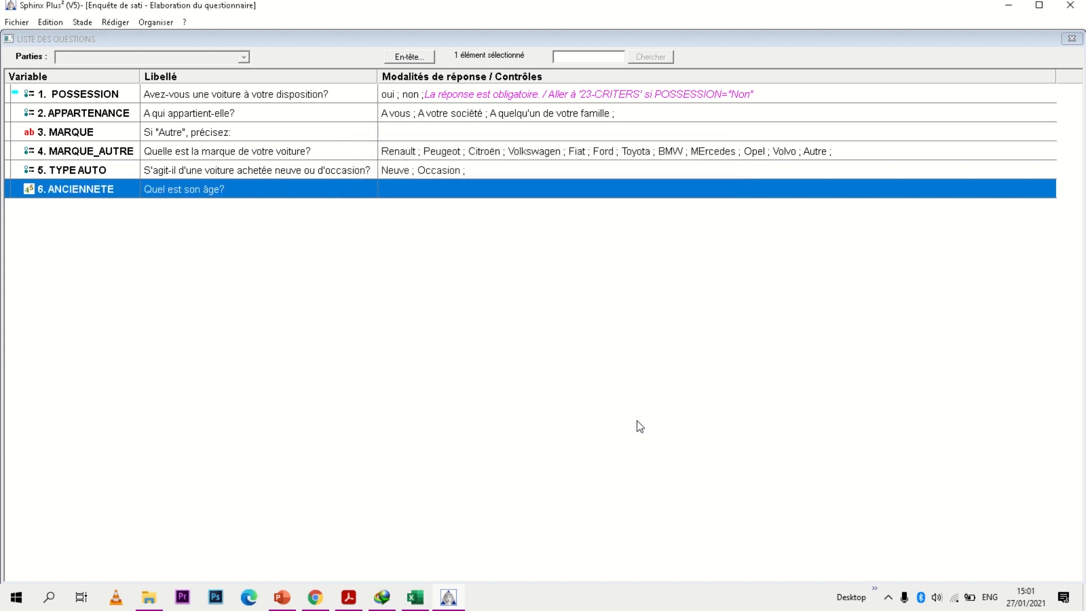
Check question 6 in the questionnaire's print preview, and close the preview.
click(16, 23)
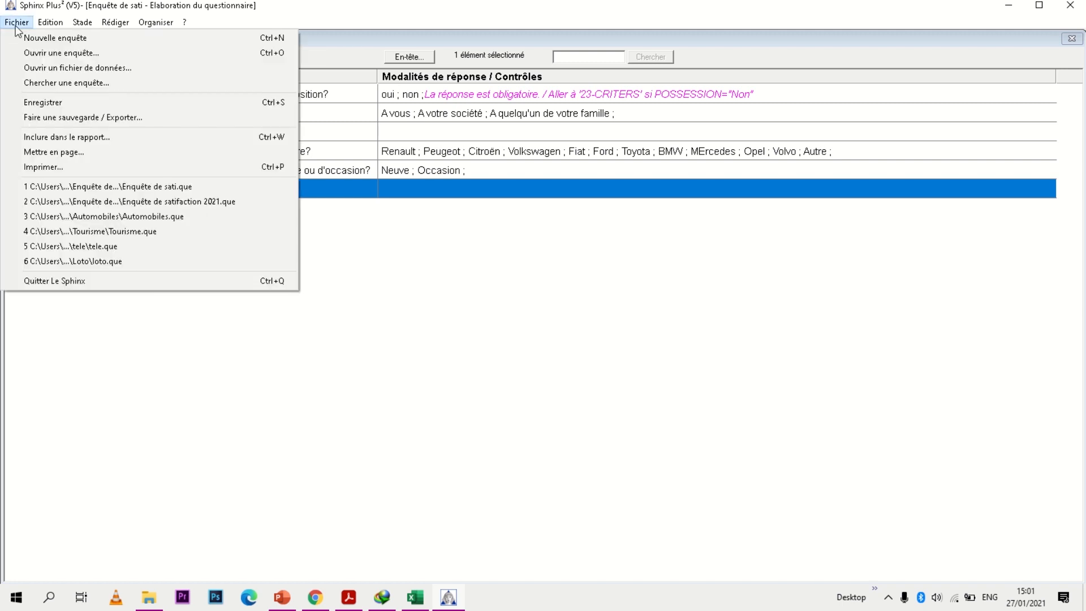
click(57, 162)
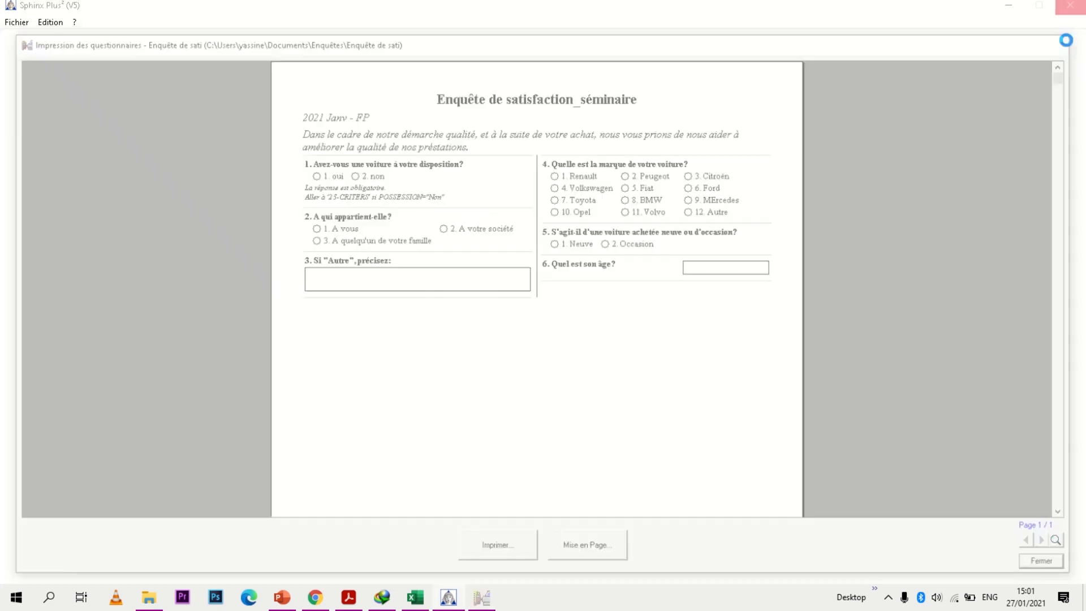
click(1064, 39)
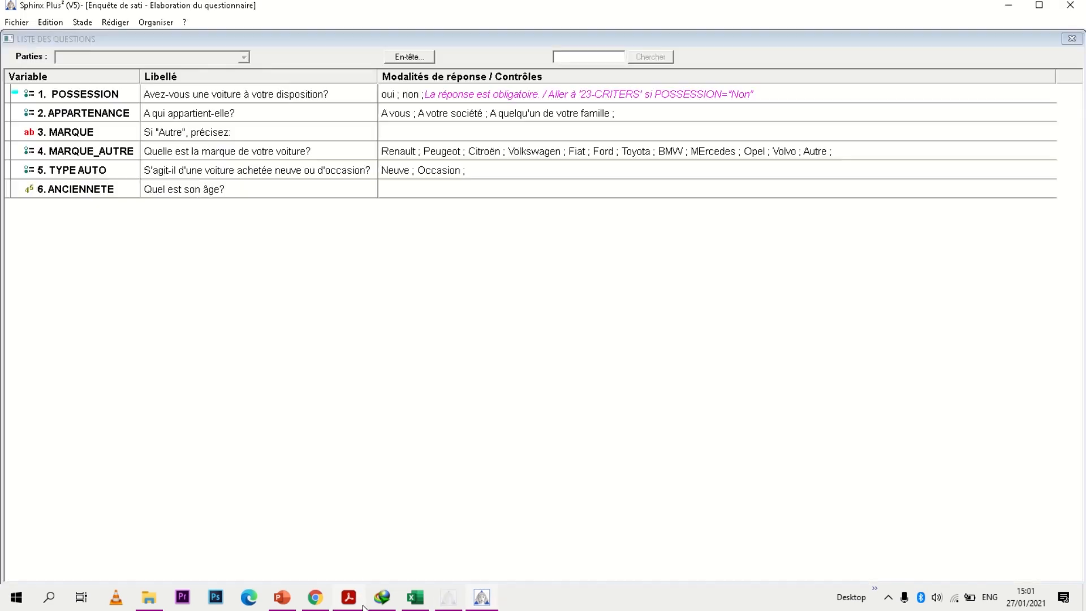
Add a new question 7 labelled "Quelle est sa puissance ?", copied from the PDF questionnaire.
click(355, 599)
drag(545, 216, 651, 203)
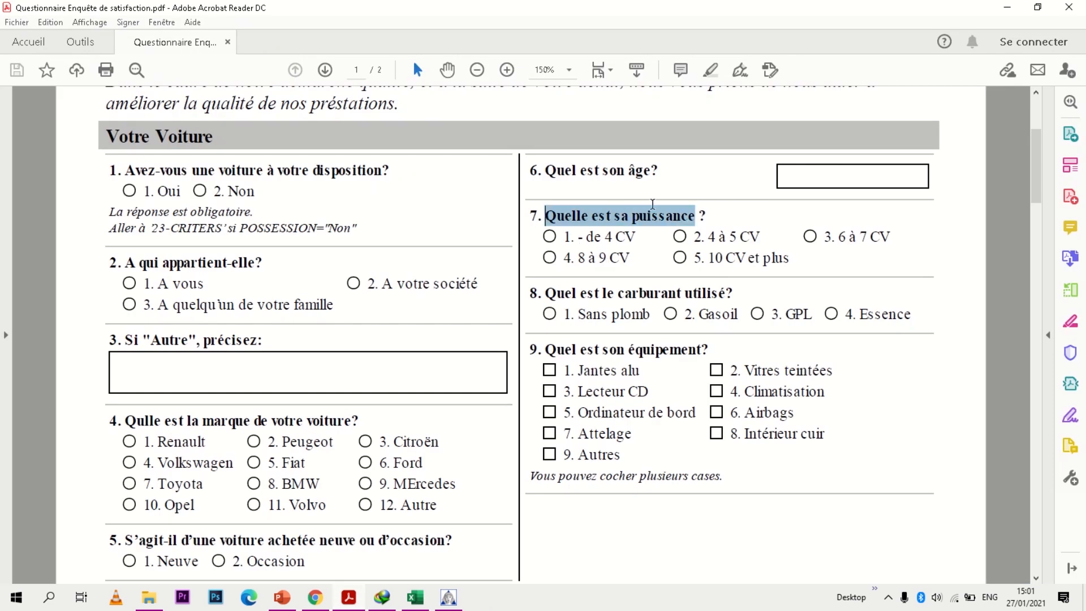
drag(652, 203, 709, 213)
key(ctrl+c)
click(448, 597)
click(116, 22)
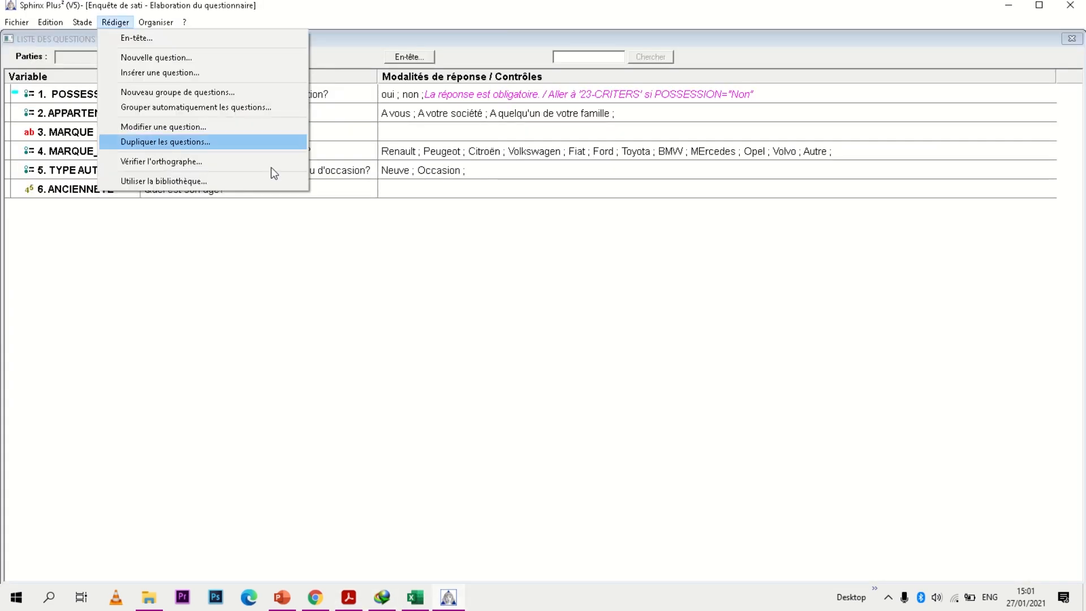
click(210, 59)
key(ctrl+v)
Copy the variable name PUISSANCE from the Excel list into question 7's variable name in Sphinx.
click(445, 231)
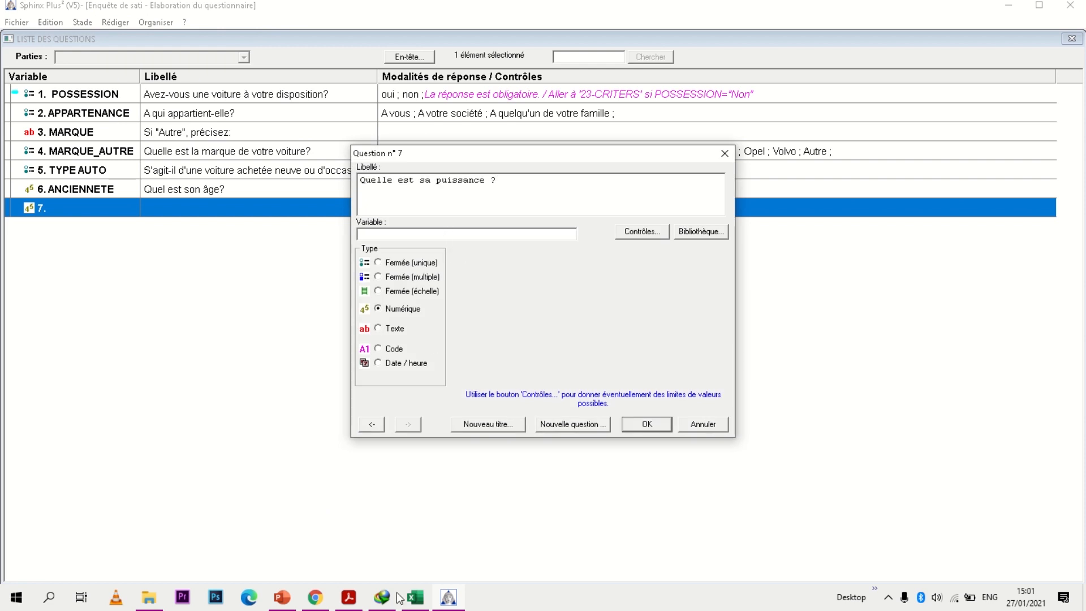
click(414, 597)
click(55, 252)
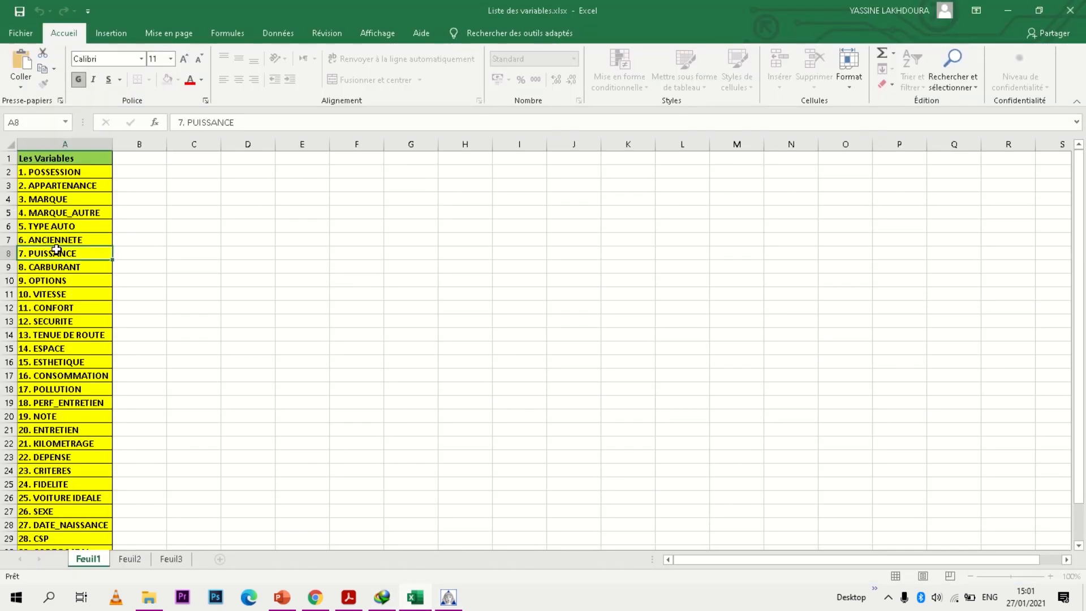
drag(187, 121, 241, 120)
key(ctrl+c)
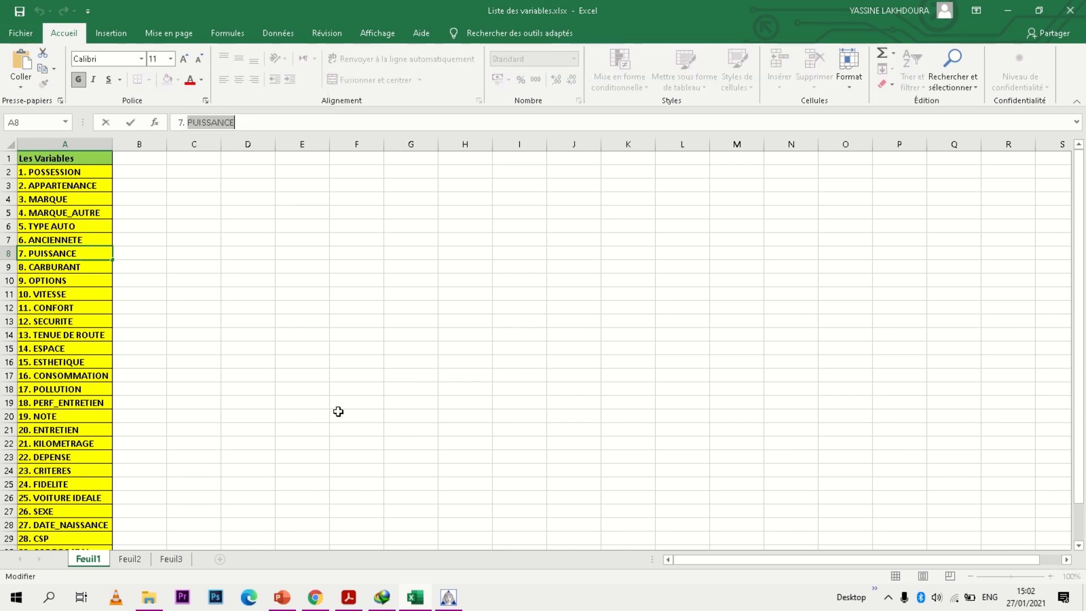
click(448, 597)
key(ctrl+v)
Set question 7's type to Fermée (unique) and copy its five CV power ranges from the PDF questionnaire into the answer options.
click(348, 597)
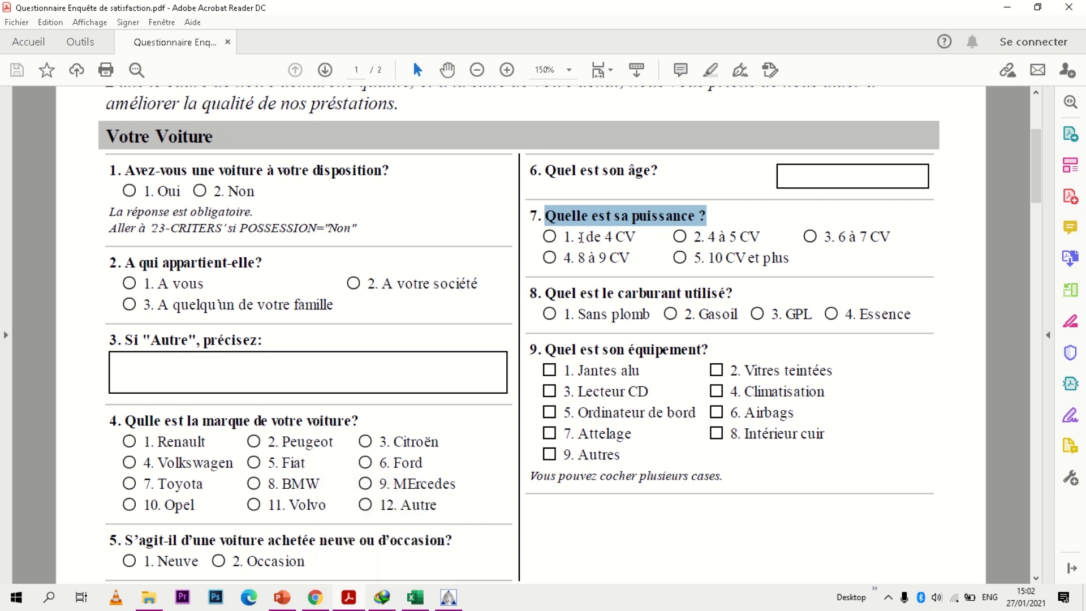
drag(578, 236, 810, 269)
key(ctrl+c)
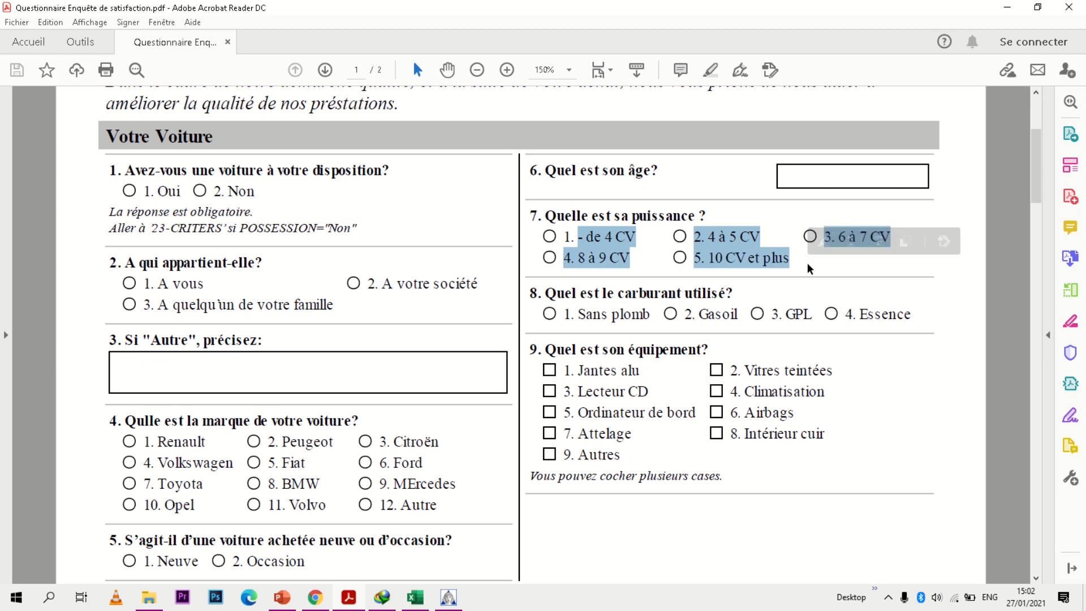
mouse_move(414, 603)
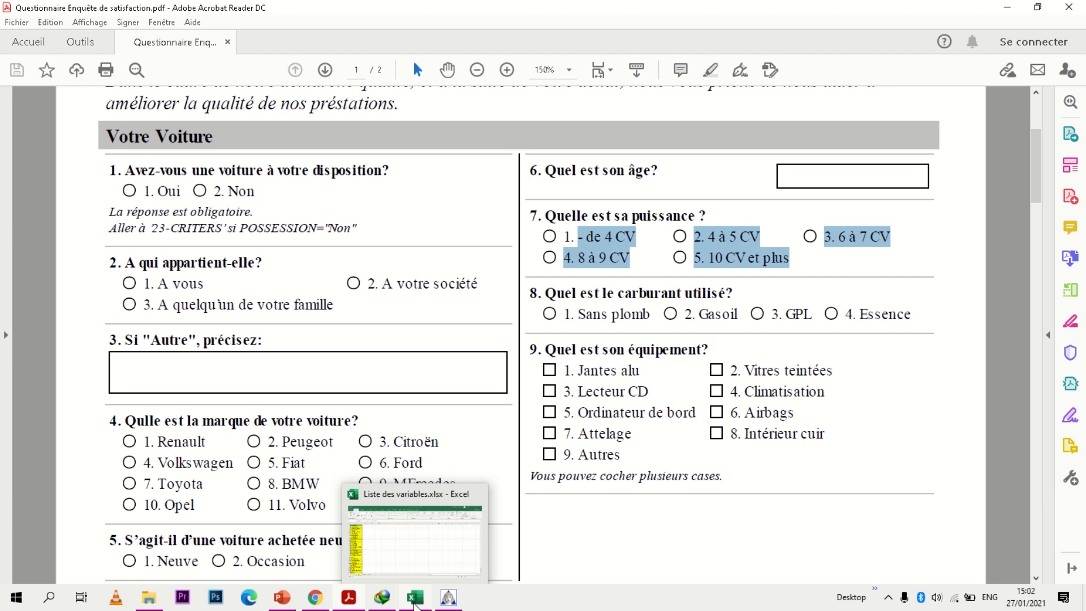
click(448, 597)
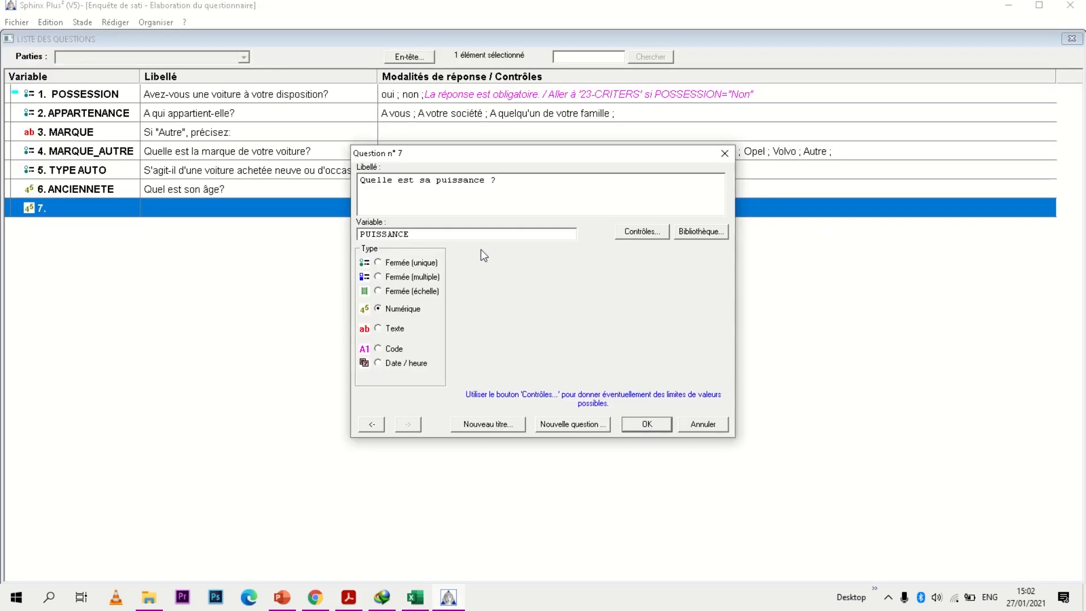
click(378, 262)
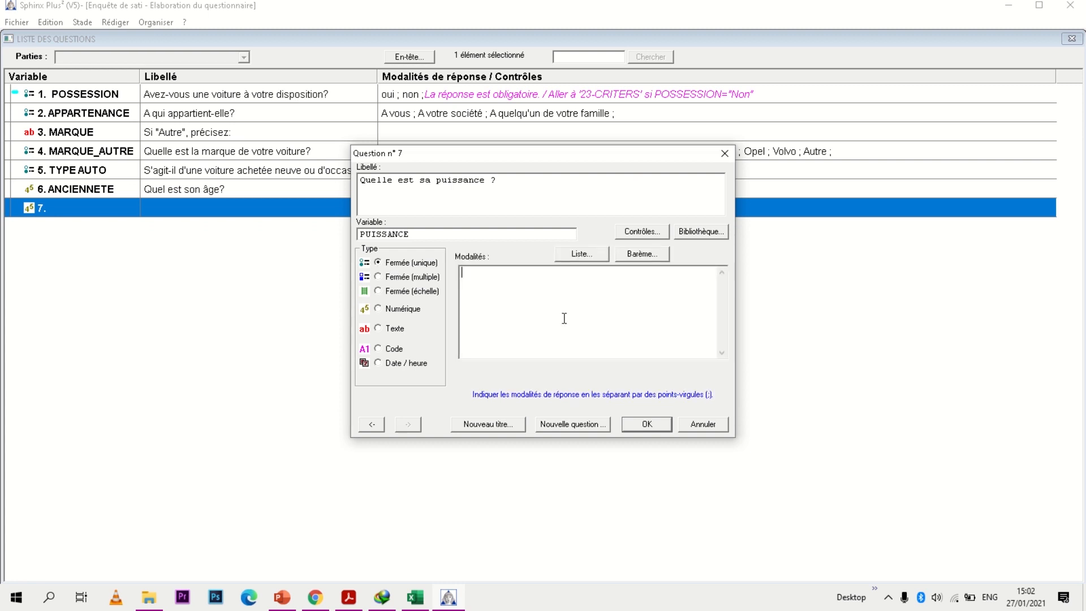
key(ctrl+v)
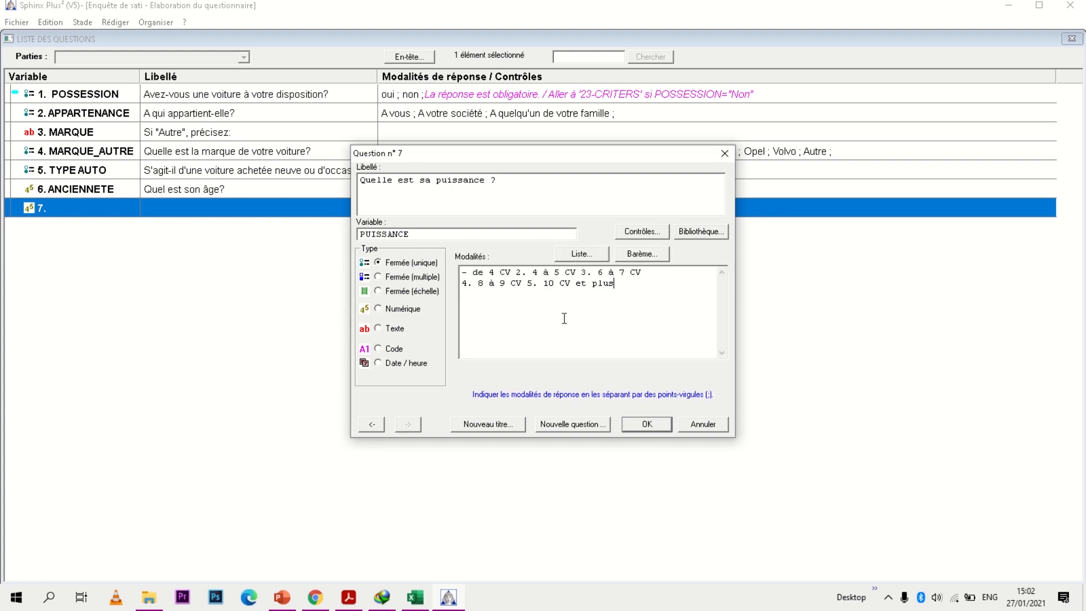
Remove the leading dash from question 7's answer options and replace the number before "4 à 5 CV" with a semicolon.
click(470, 272)
key(BackSpace)
drag(511, 272, 522, 272)
key(BackSpace)
text(;)
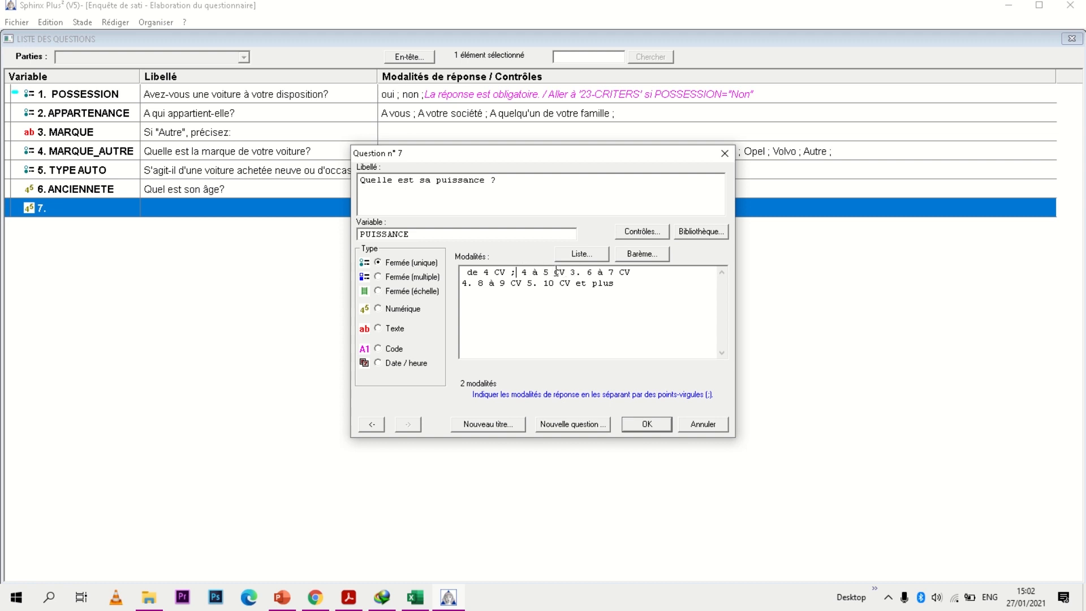
Replace the numbers before "6 à 7 CV", "8 à 9 CV" and "10 CV et plus" with semicolons and validate question 7.
drag(570, 272, 582, 272)
key(BackSpace)
text(;)
drag(462, 283, 464, 284)
text(;)
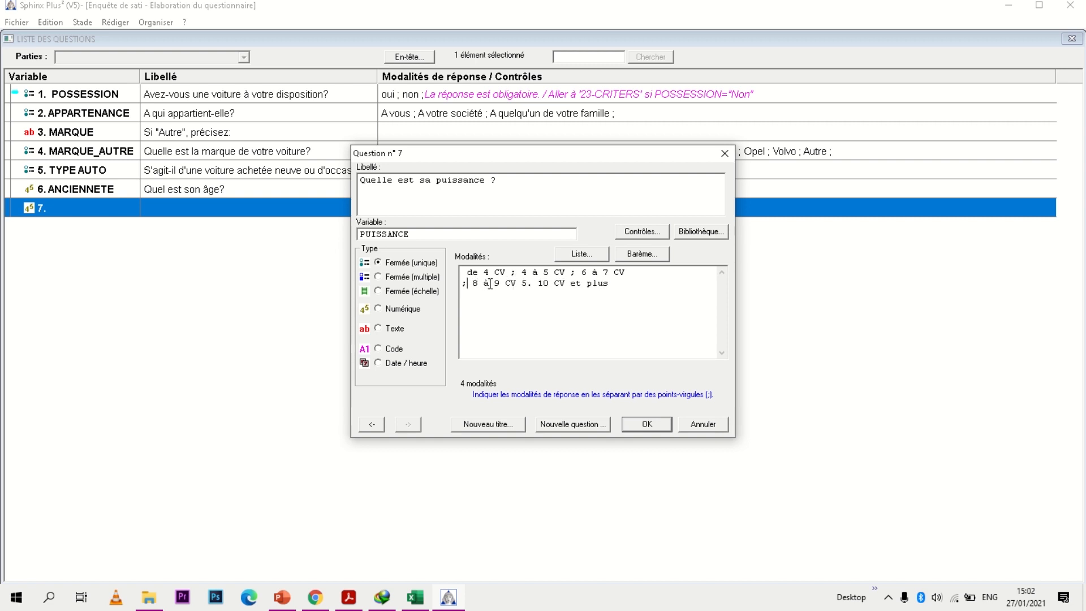
drag(523, 284, 532, 285)
text(;)
click(645, 425)
Check question 7 in the questionnaire's print preview, and close the preview.
click(17, 22)
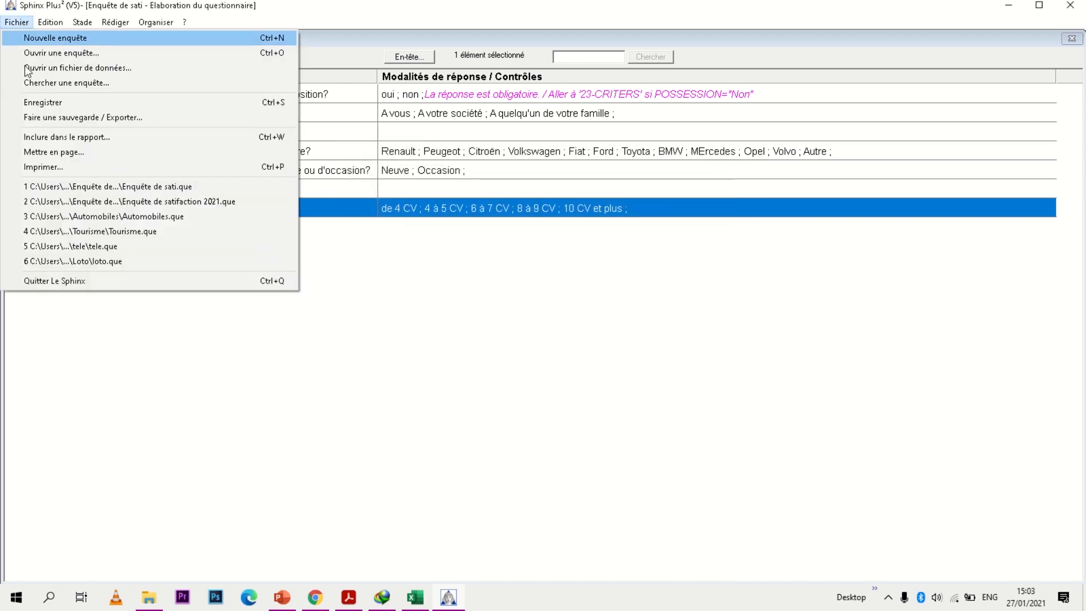
click(74, 165)
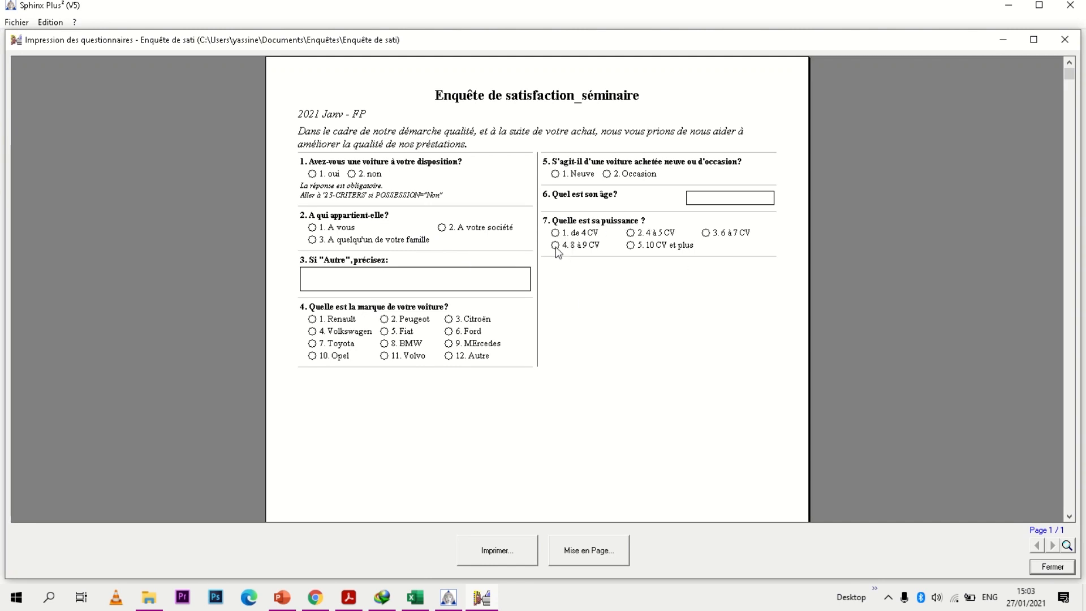
click(1007, 39)
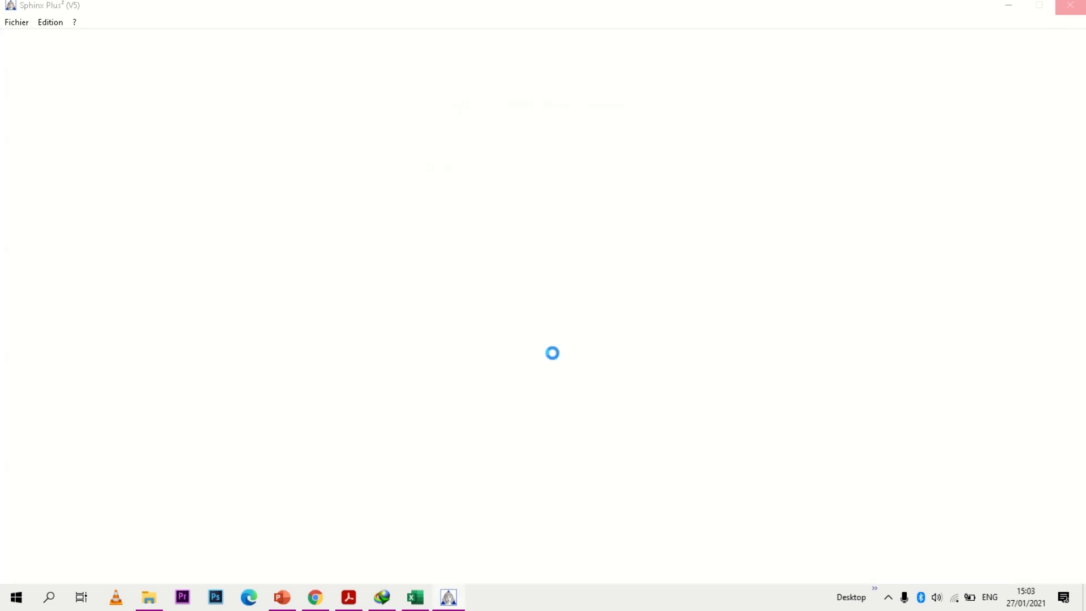
Create question 8 with the label "Quel est le carburant utilisé?" copied from the PDF questionnaire.
click(349, 597)
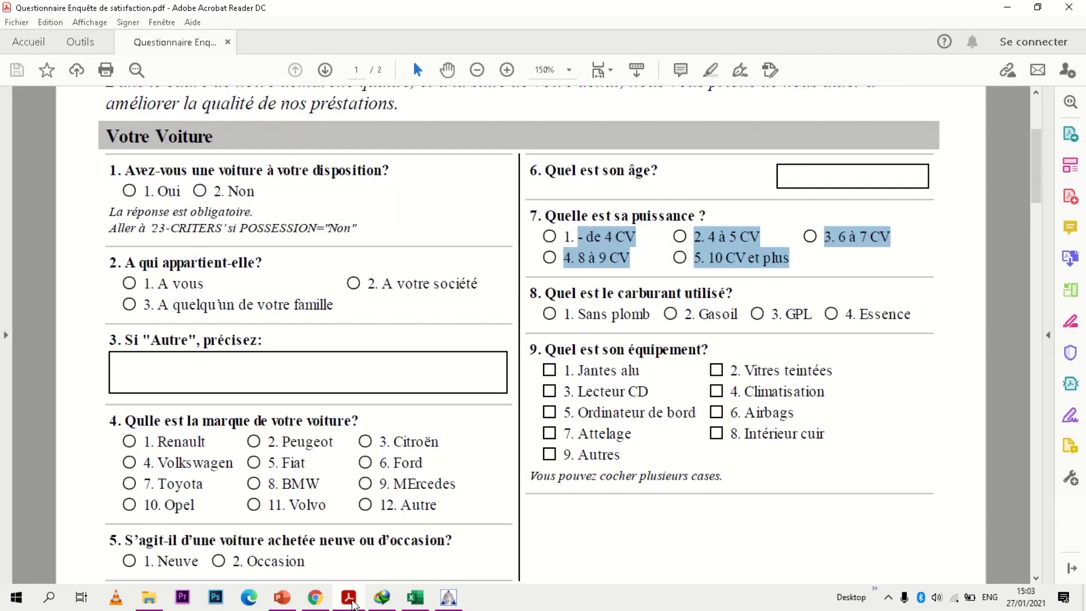
click(626, 475)
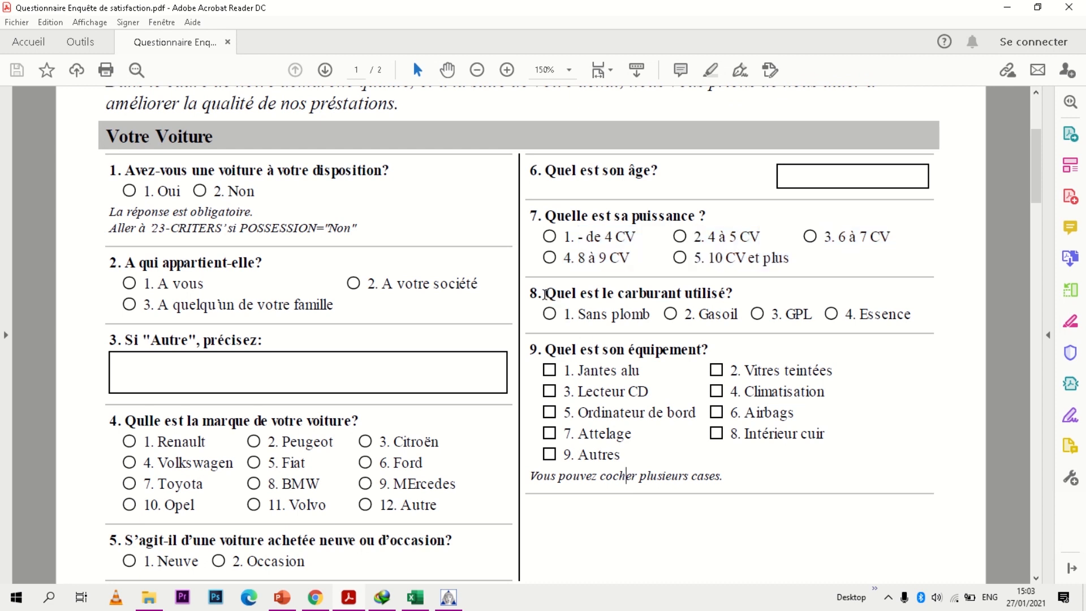
drag(545, 293, 735, 290)
key(ctrl+c)
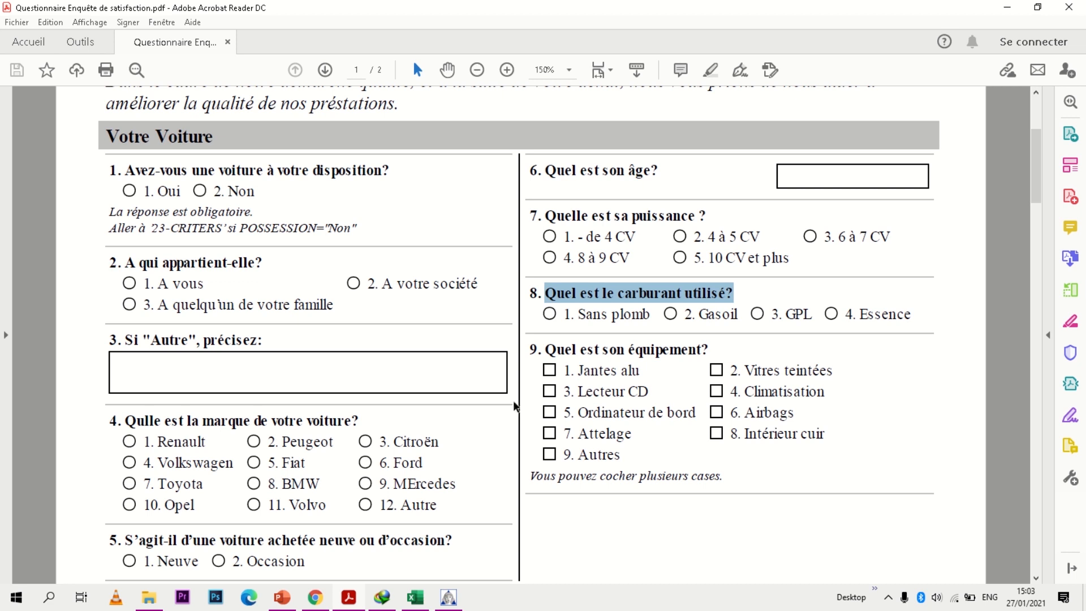
click(448, 599)
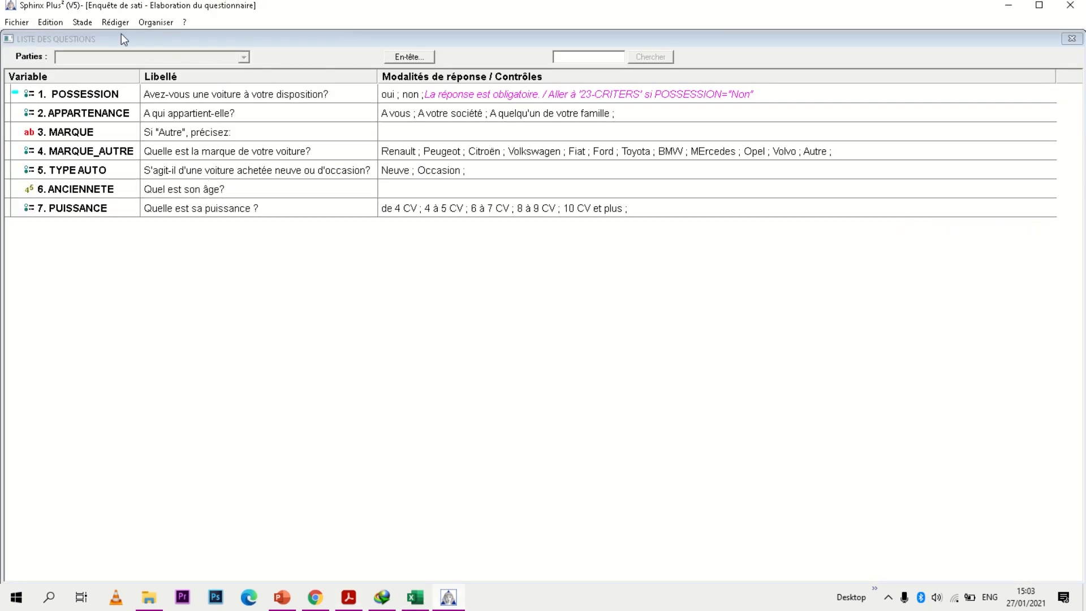
click(111, 22)
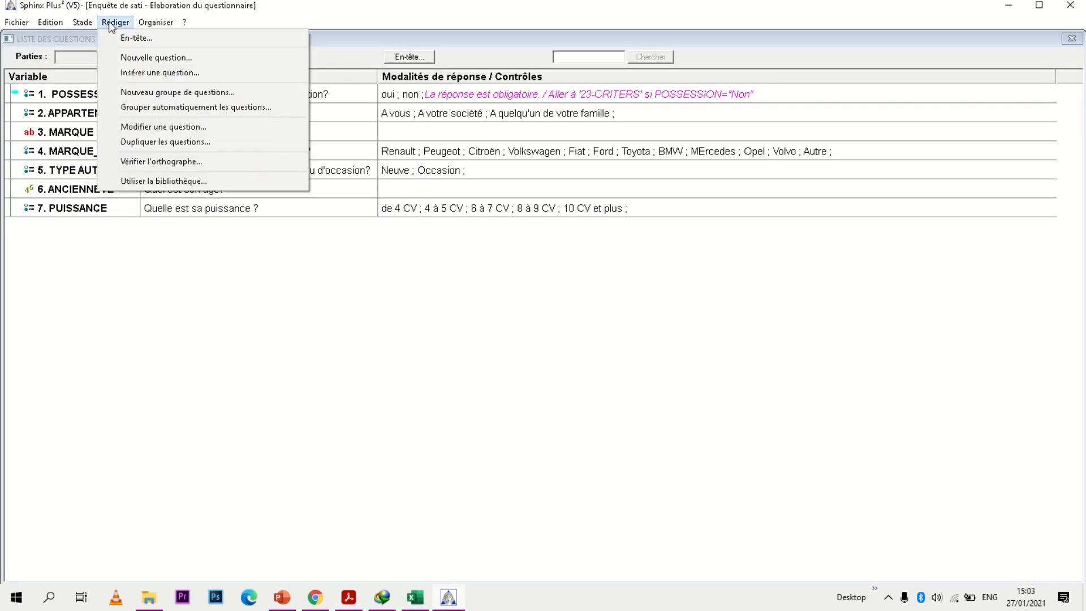
click(141, 58)
key(ctrl+v)
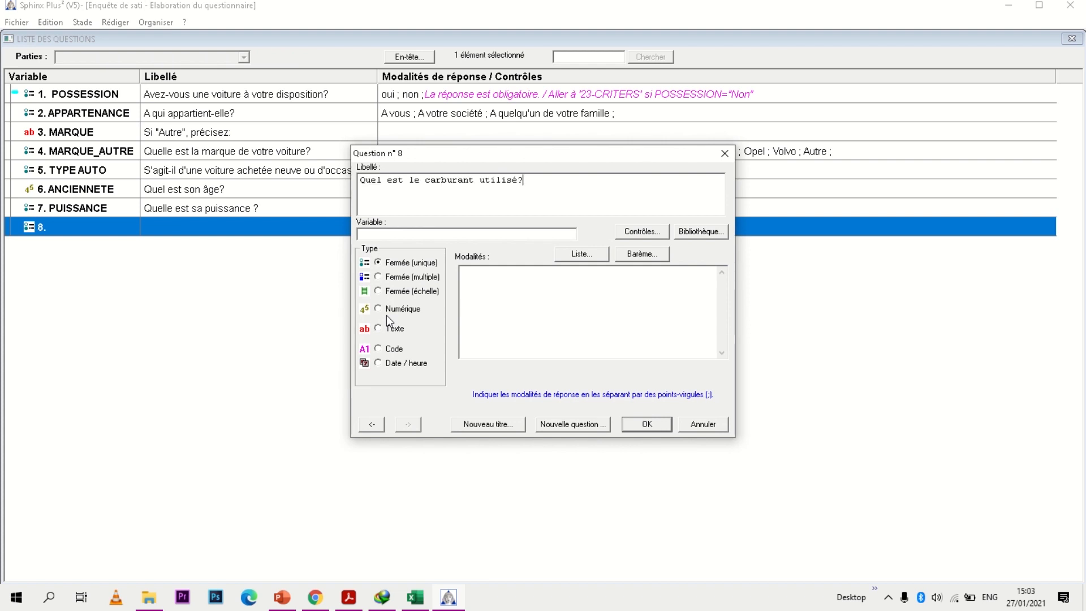
Copy the variable name CARBURANT from the Excel list into question 8's variable name.
click(421, 235)
click(448, 596)
click(73, 266)
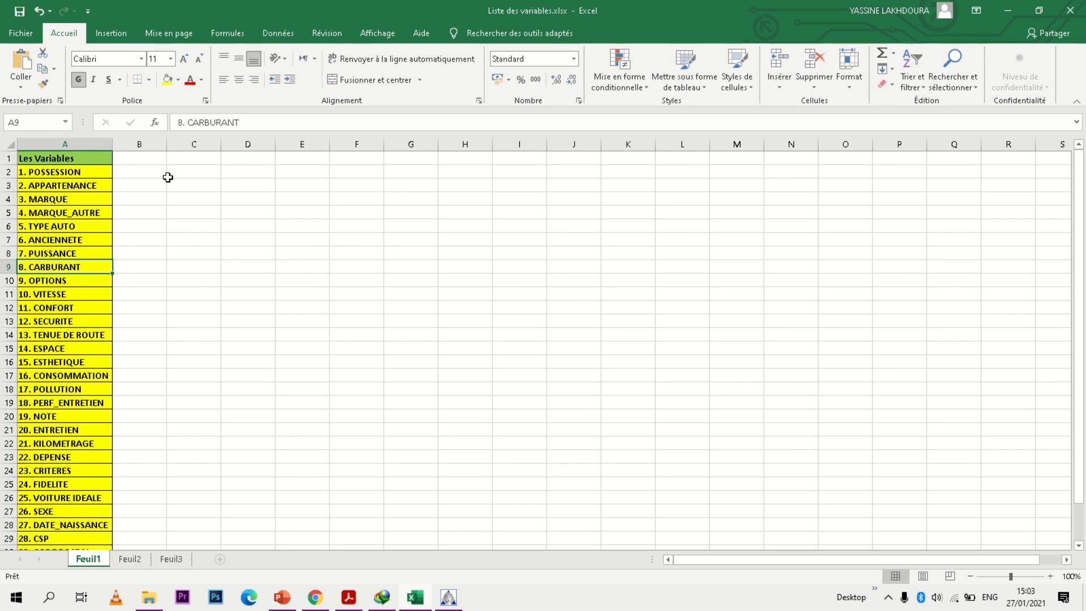
drag(187, 123, 243, 120)
key(ctrl+c)
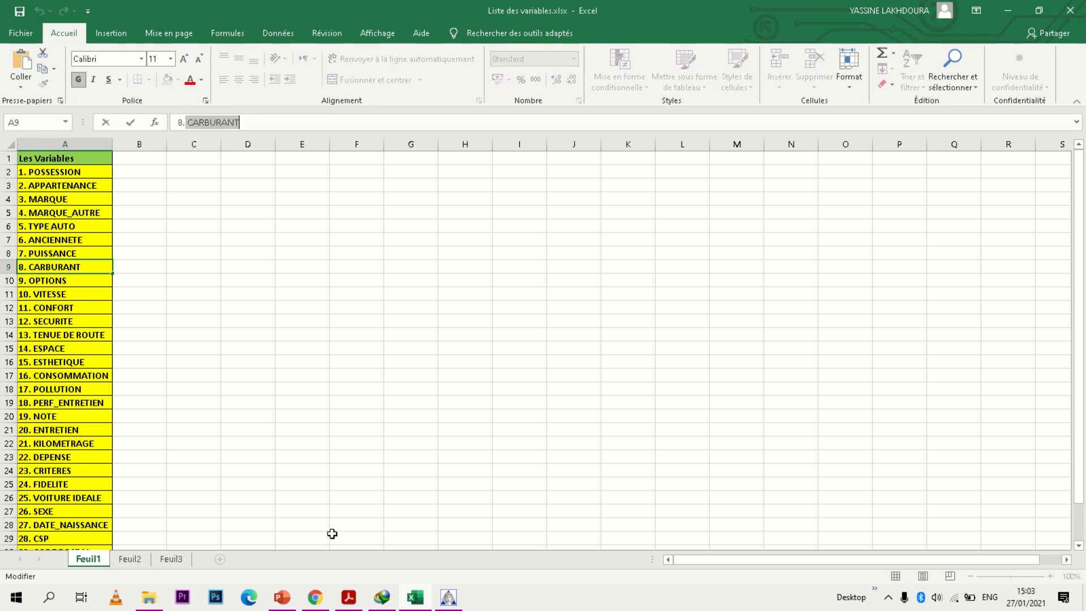
mouse_move(424, 600)
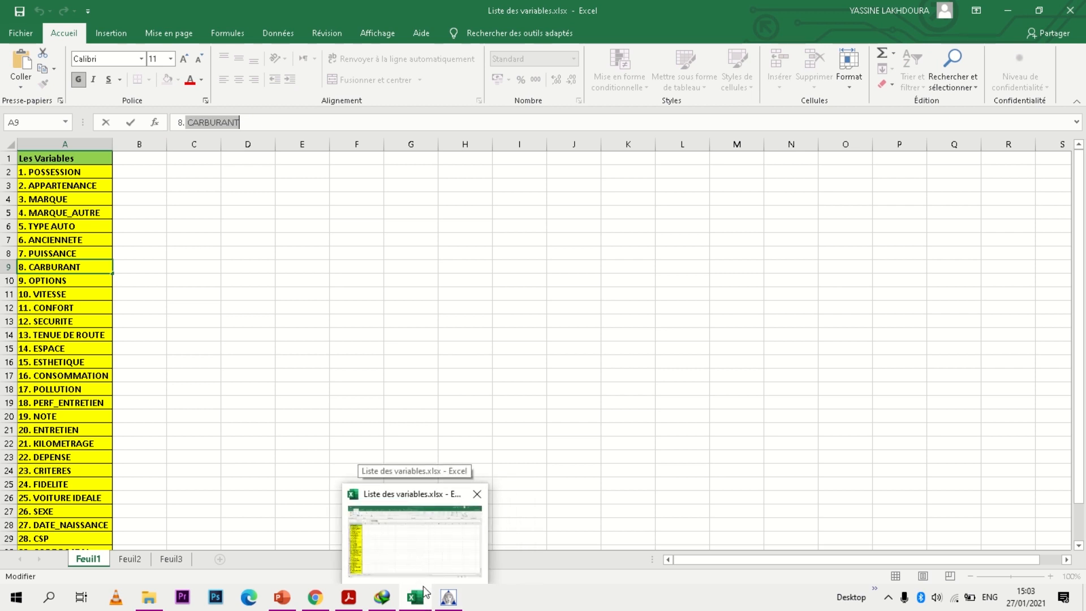
click(448, 597)
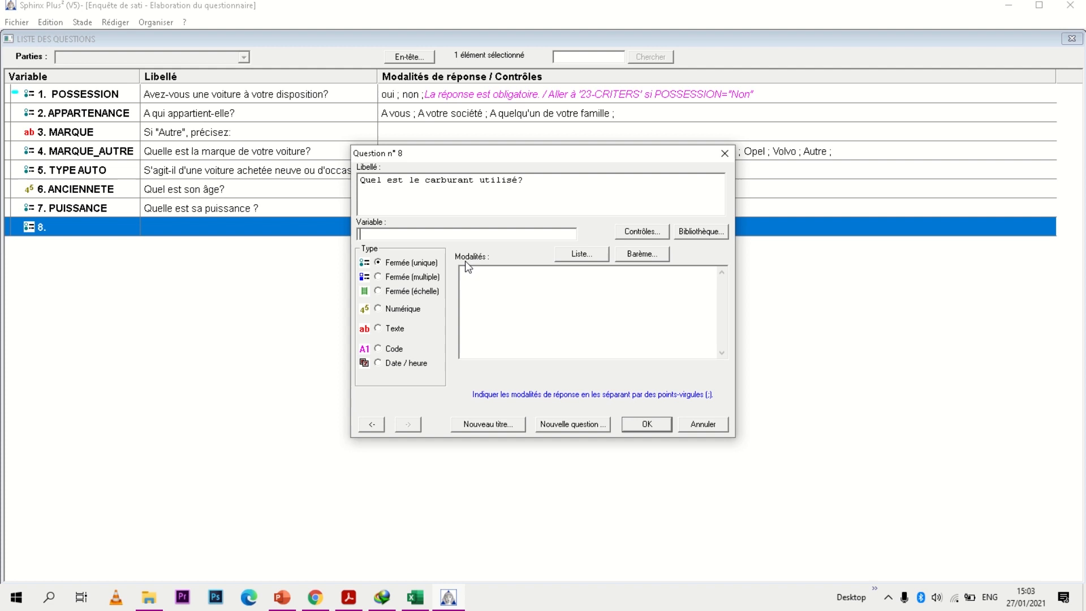
key(ctrl+v)
Copy question 8's four fuel options, Sans plomb through Essence, from the PDF questionnaire into its answer options.
click(348, 596)
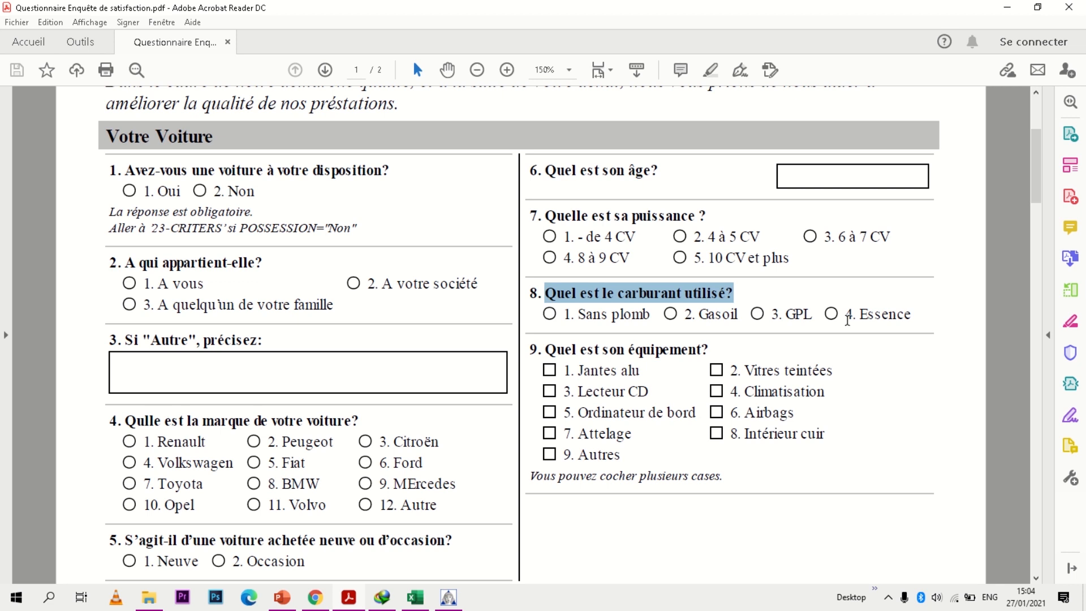
click(581, 317)
drag(580, 317, 907, 316)
key(ctrl+c)
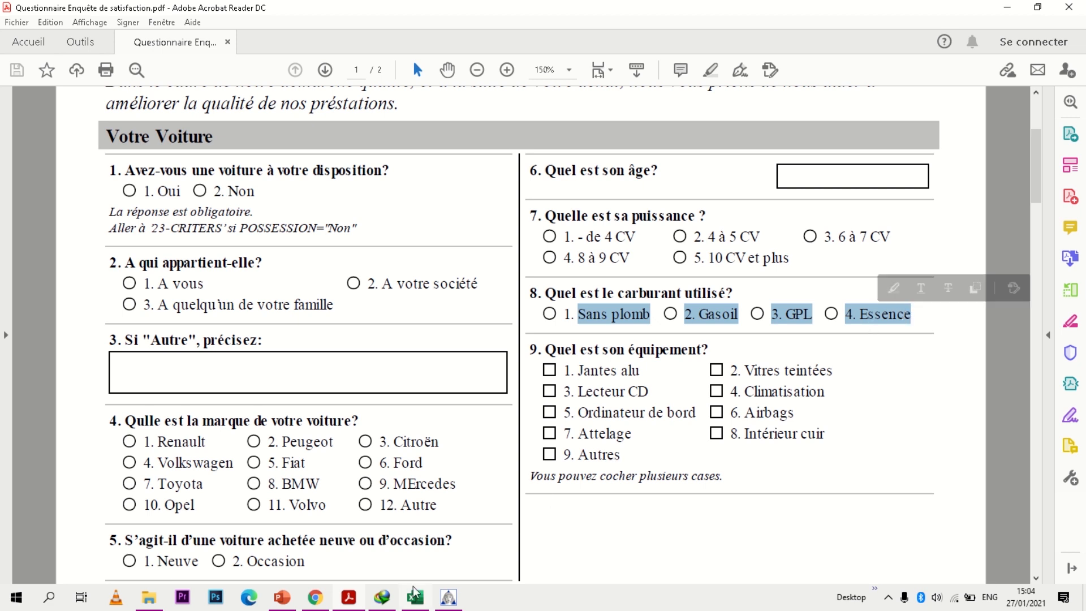
click(448, 596)
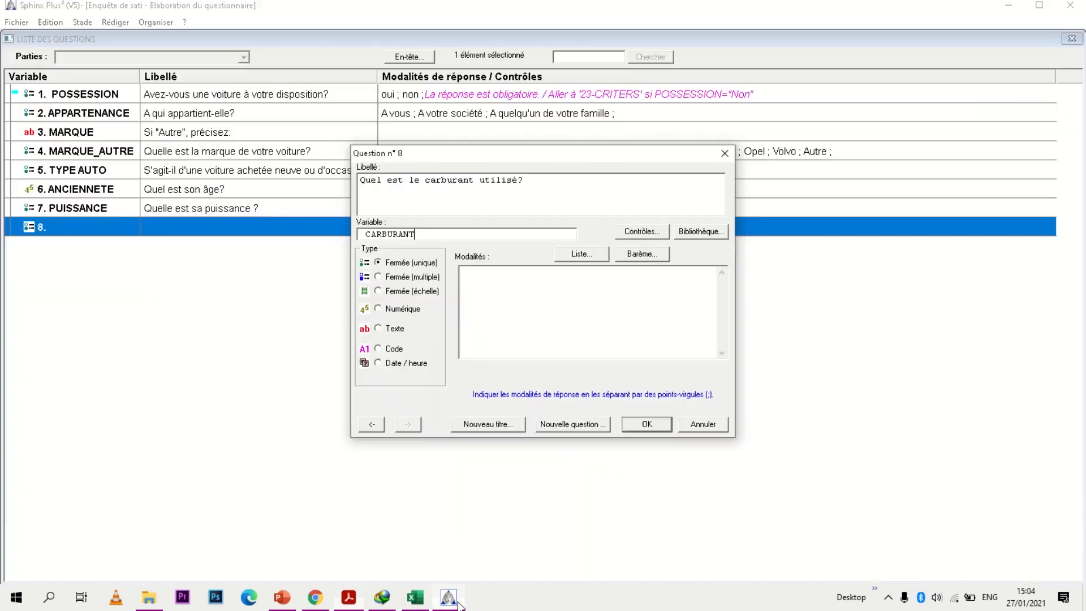
click(497, 287)
key(ctrl+v)
Replace the numbers before Gasoil, GPL and Essence with semicolons in the answer options and validate question 8.
drag(516, 272, 532, 273)
key(BackSpace)
text(;)
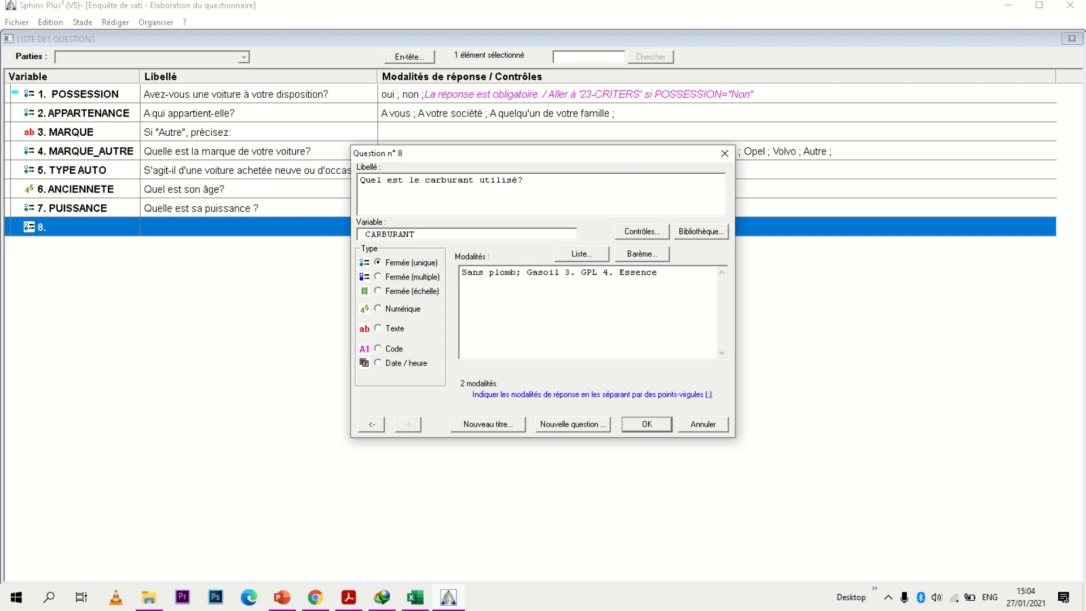
drag(560, 272, 575, 273)
key(BackSpace)
text(;)
drag(591, 273, 603, 273)
key(BackSpace)
text(;)
click(656, 425)
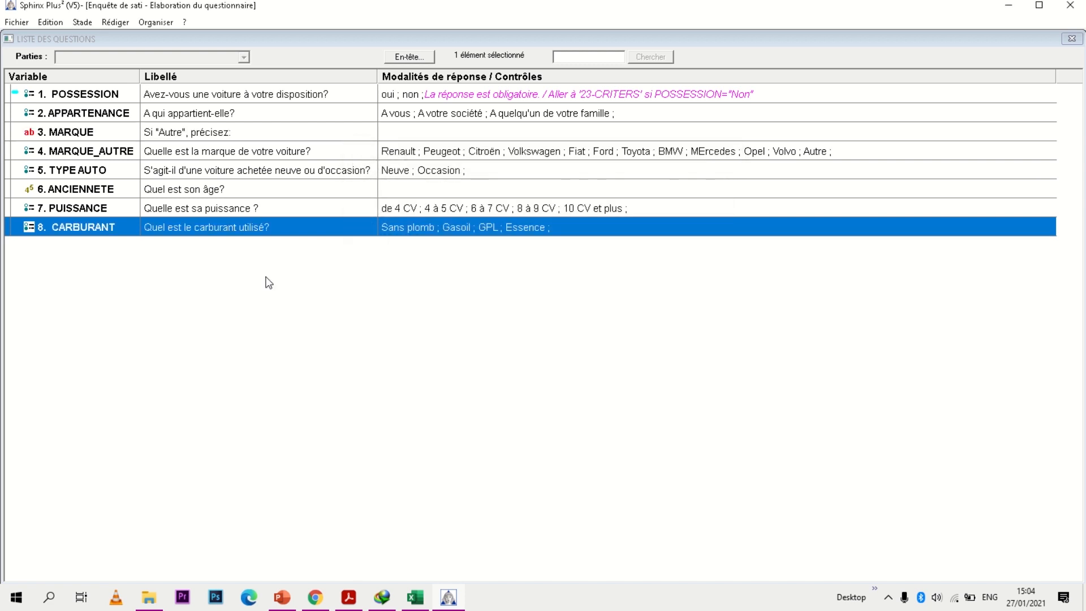
Check question 8 in the questionnaire's print preview, and close the preview.
click(16, 22)
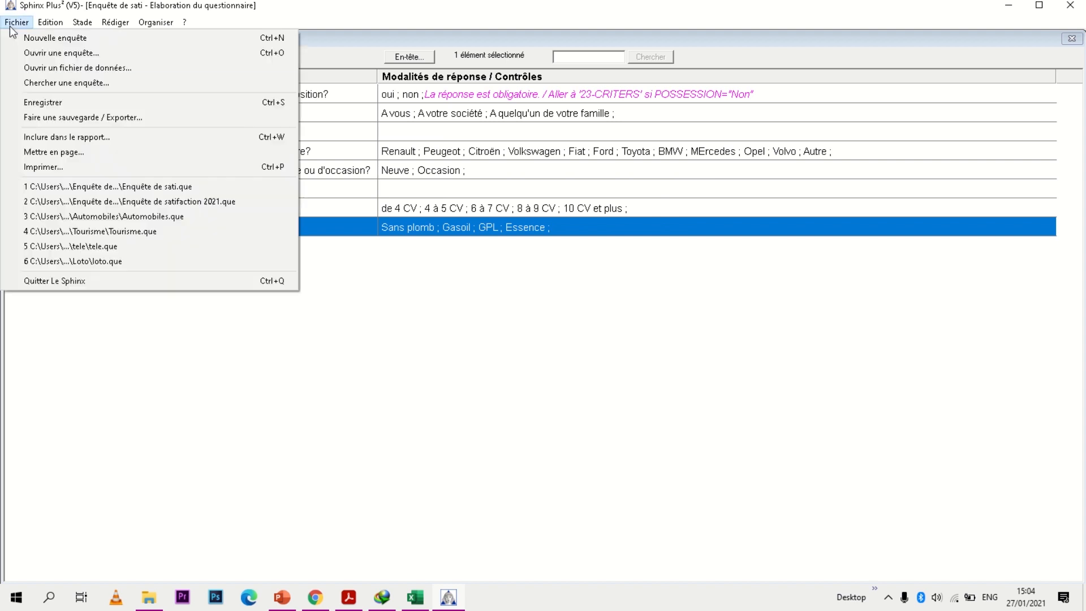
click(79, 187)
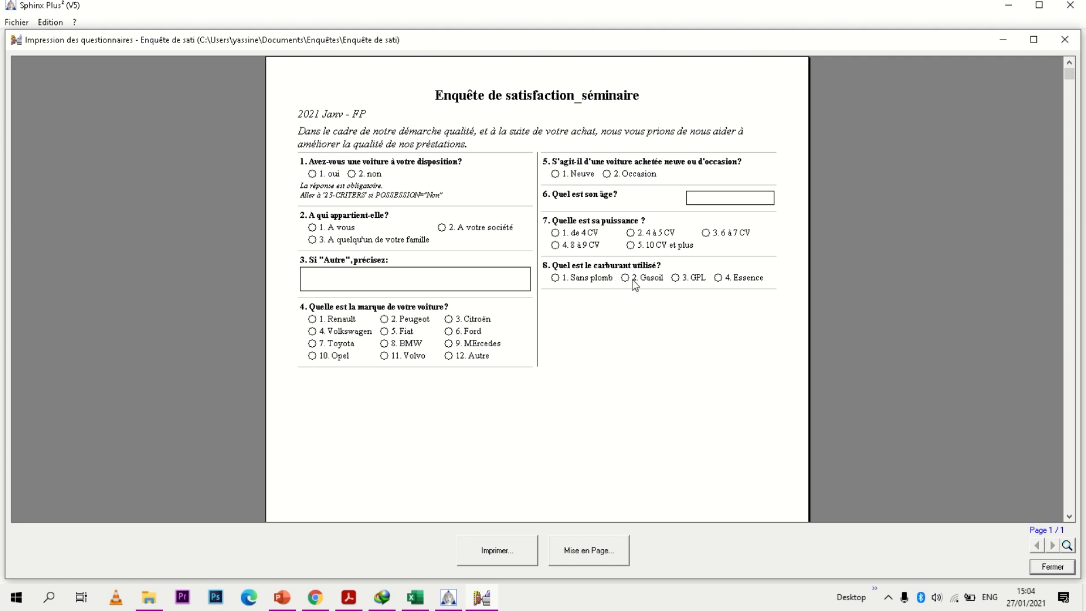
click(1064, 40)
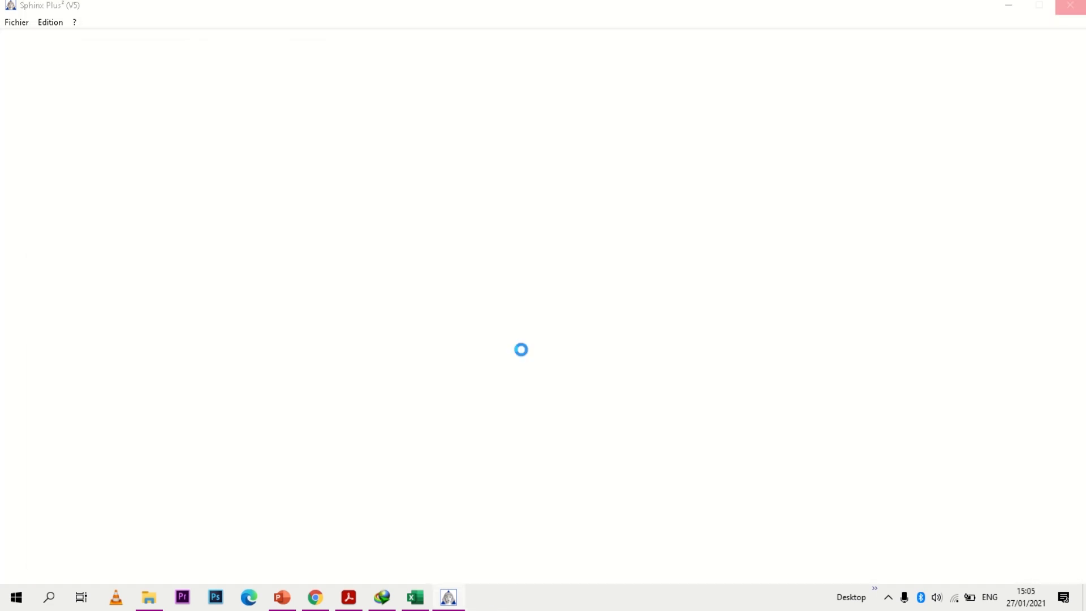
Create question 9 with the label "Quel est son équipement?" copied from the PDF questionnaire.
mouse_move(390, 599)
click(413, 523)
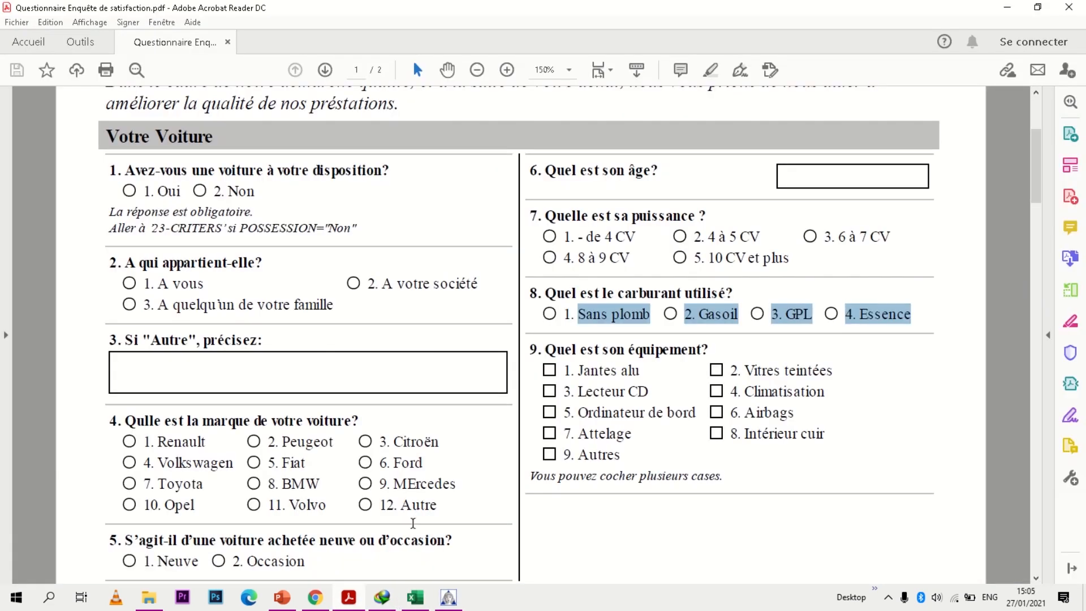
click(541, 349)
drag(541, 349, 714, 346)
key(ctrl+c)
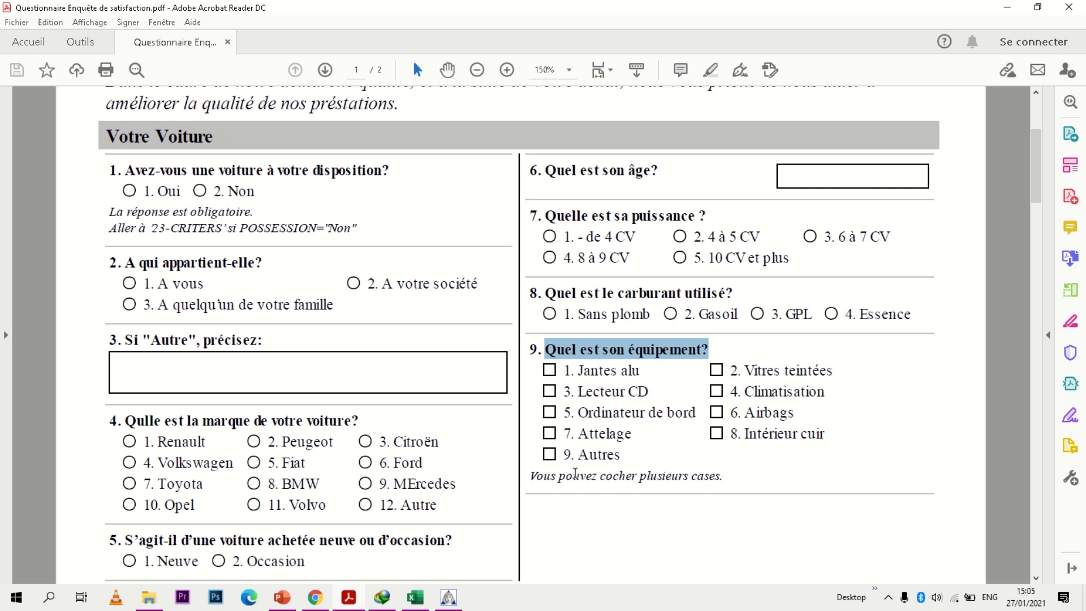
click(448, 597)
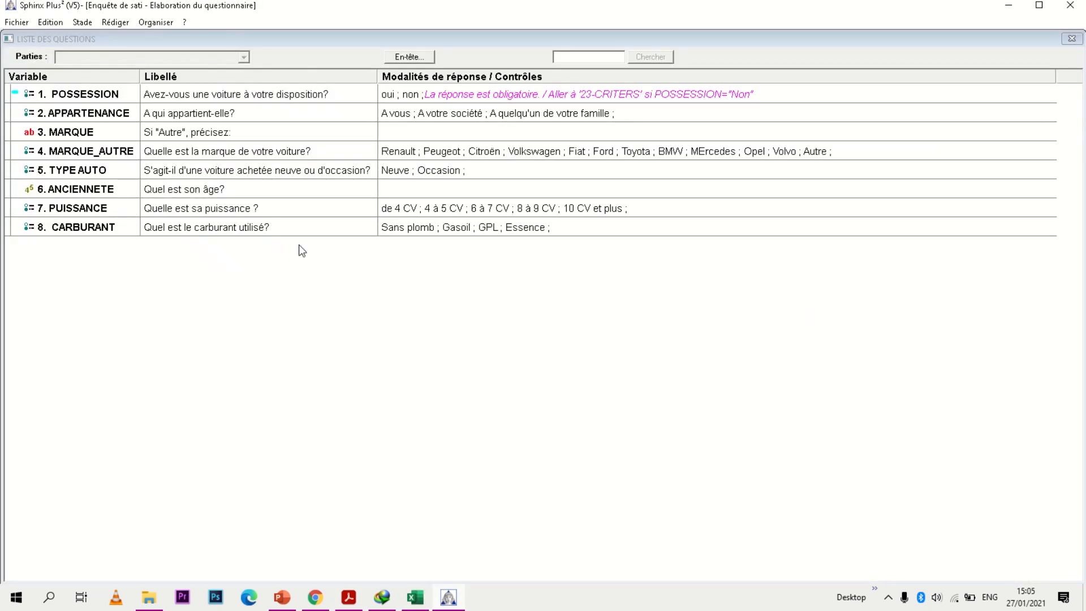
click(114, 24)
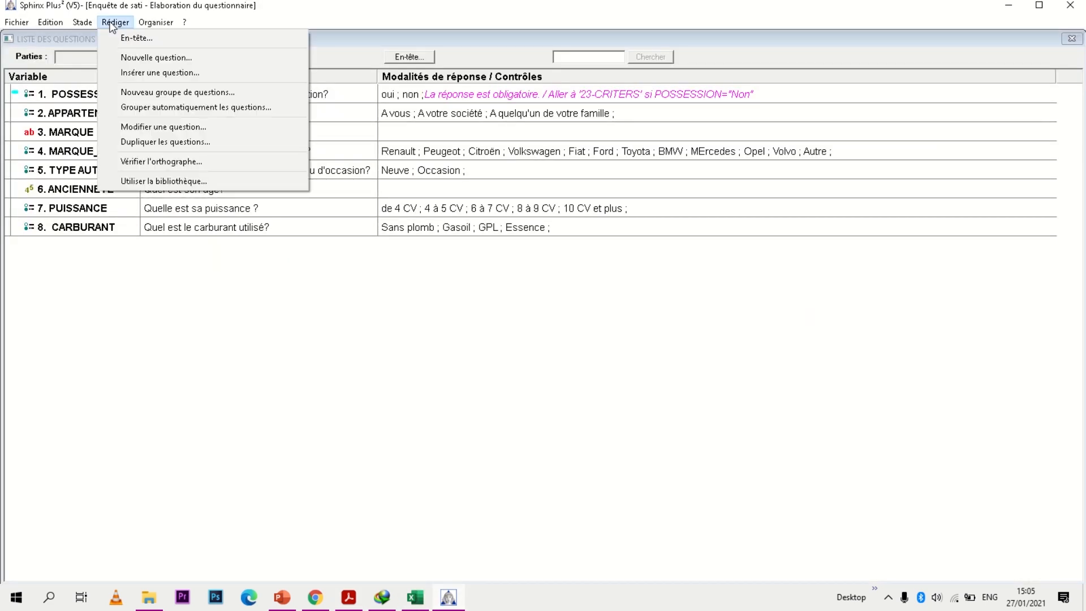
click(127, 56)
key(ctrl+v)
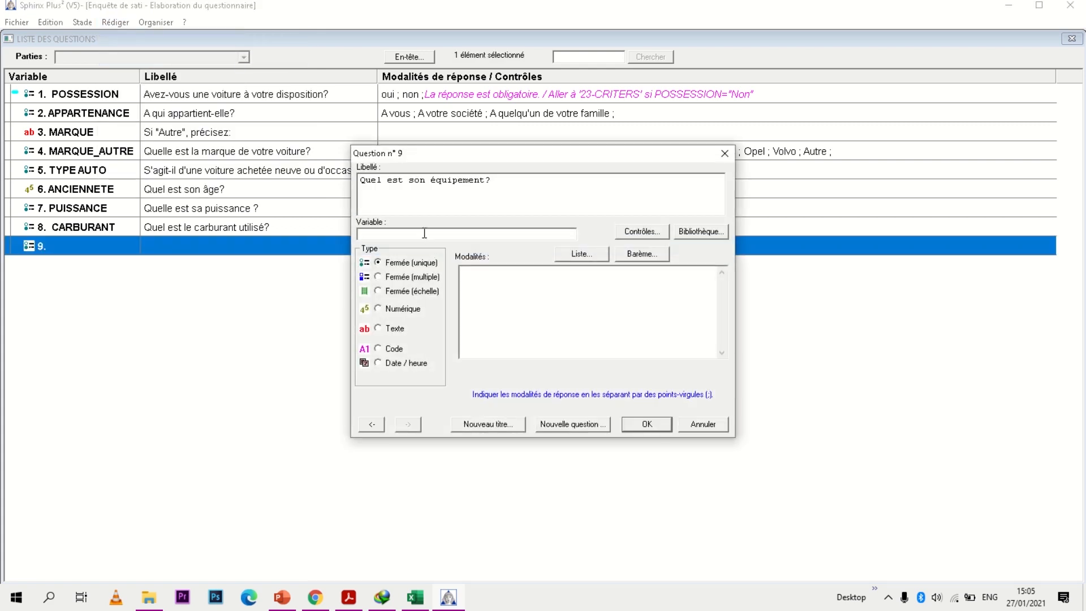
Copy the variable name OPTIONS from the Excel list into question 9's variable name.
click(415, 597)
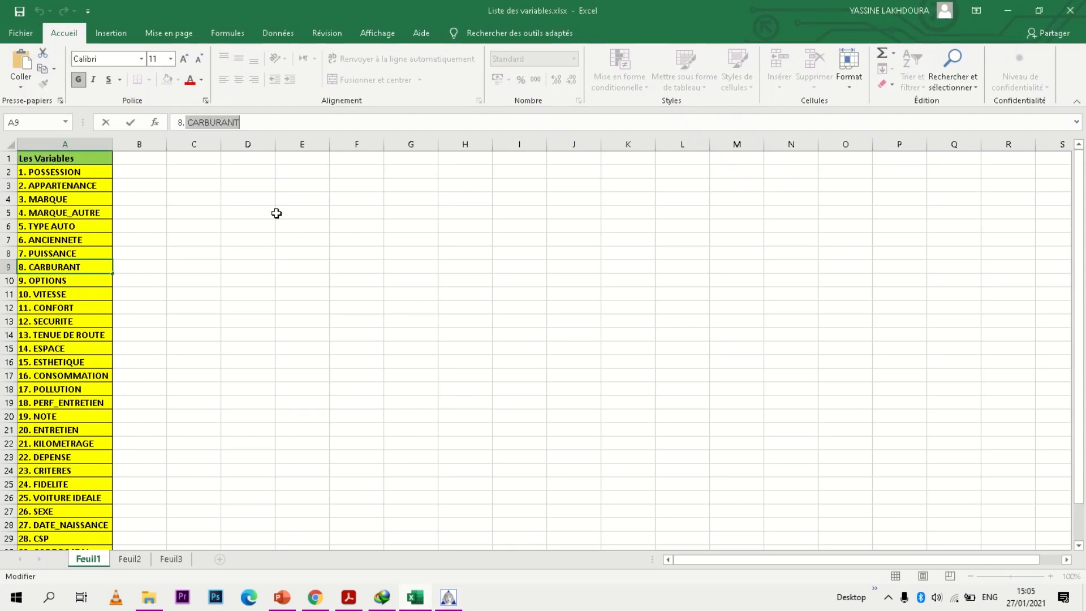
click(74, 277)
drag(188, 122, 242, 124)
key(ctrl+c)
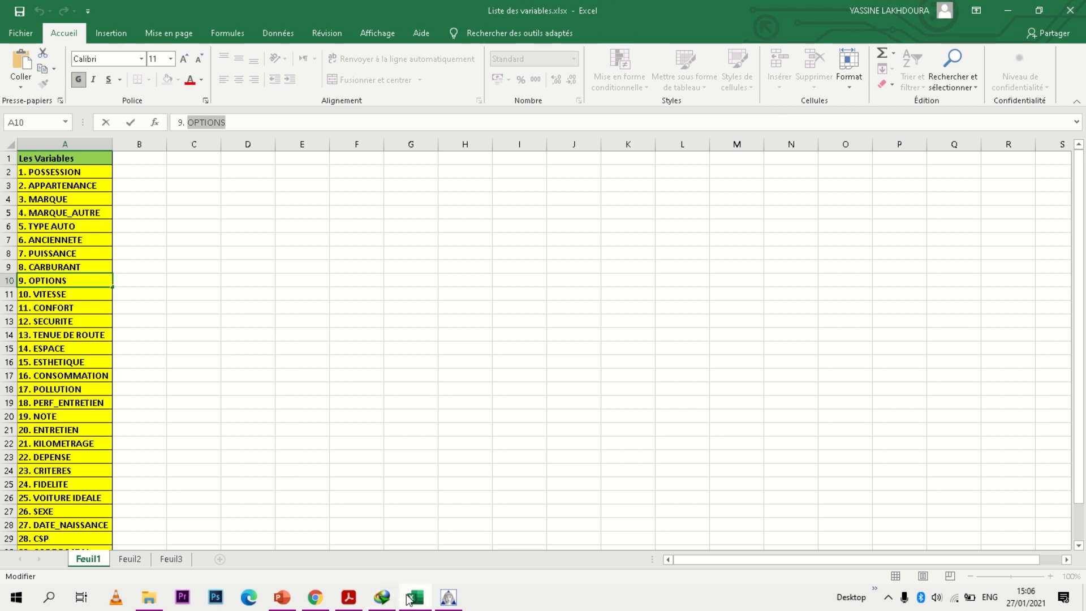
mouse_move(409, 599)
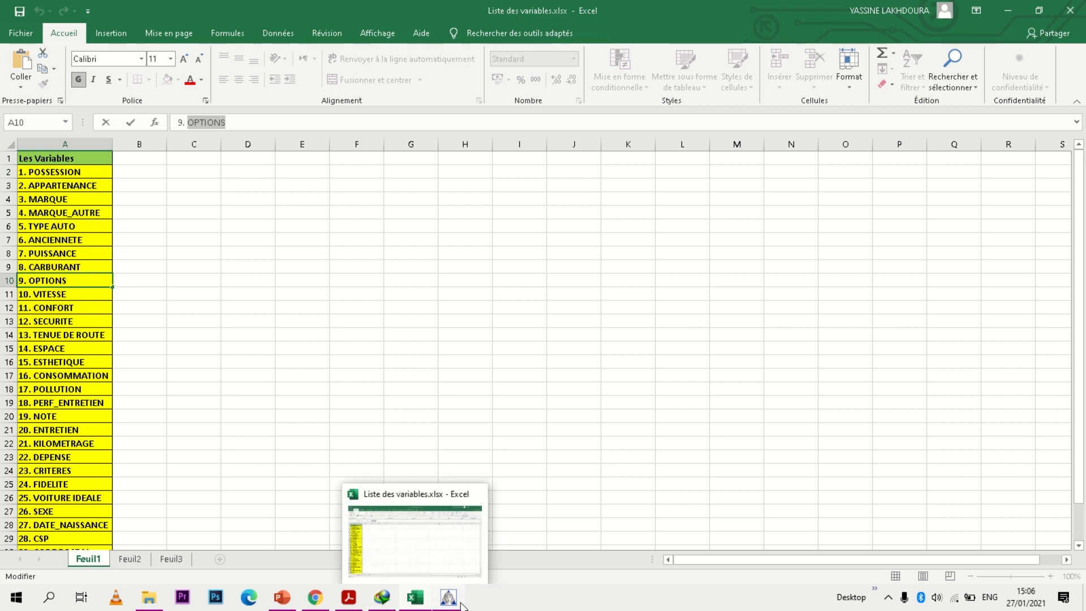
click(410, 598)
click(433, 240)
key(ctrl+v)
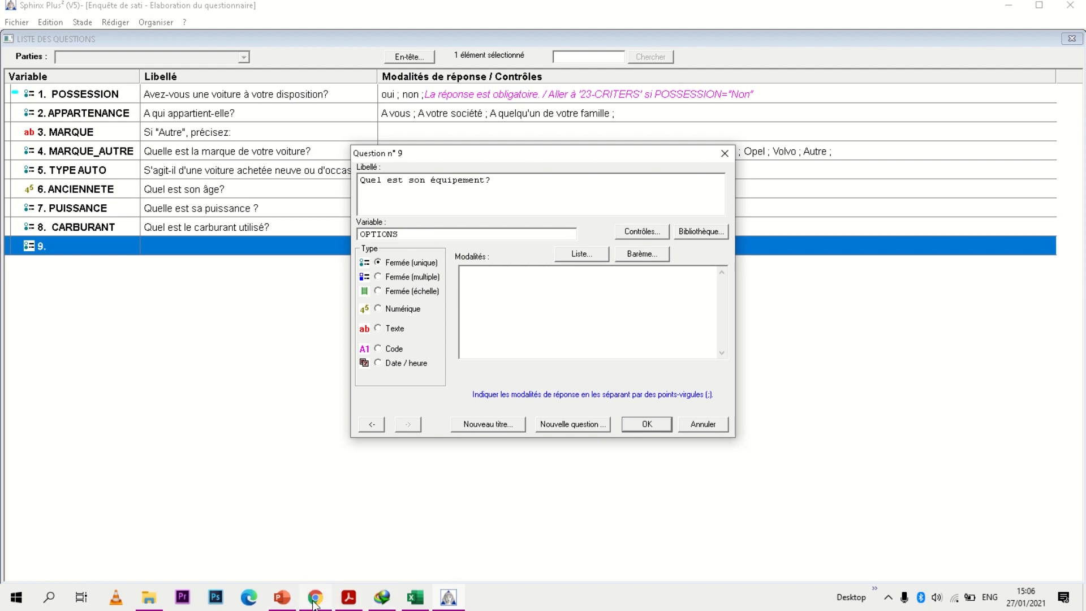
Copy question 9's nine equipment options, Jantes alu through Autres, from the PDF questionnaire into its answer options.
click(348, 598)
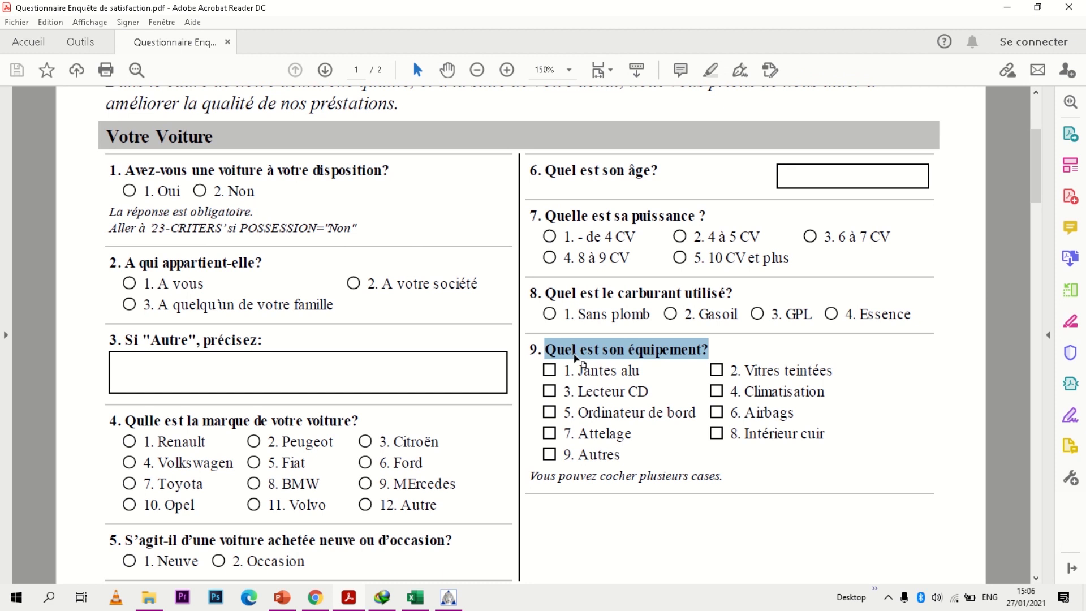
click(556, 353)
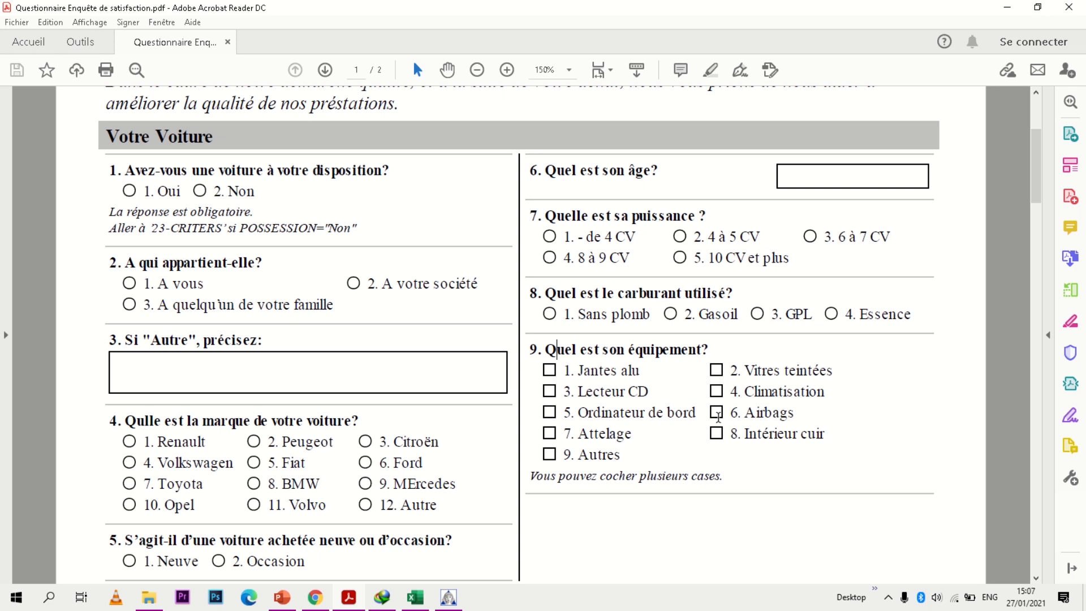
drag(718, 417, 618, 455)
key(ctrl+c)
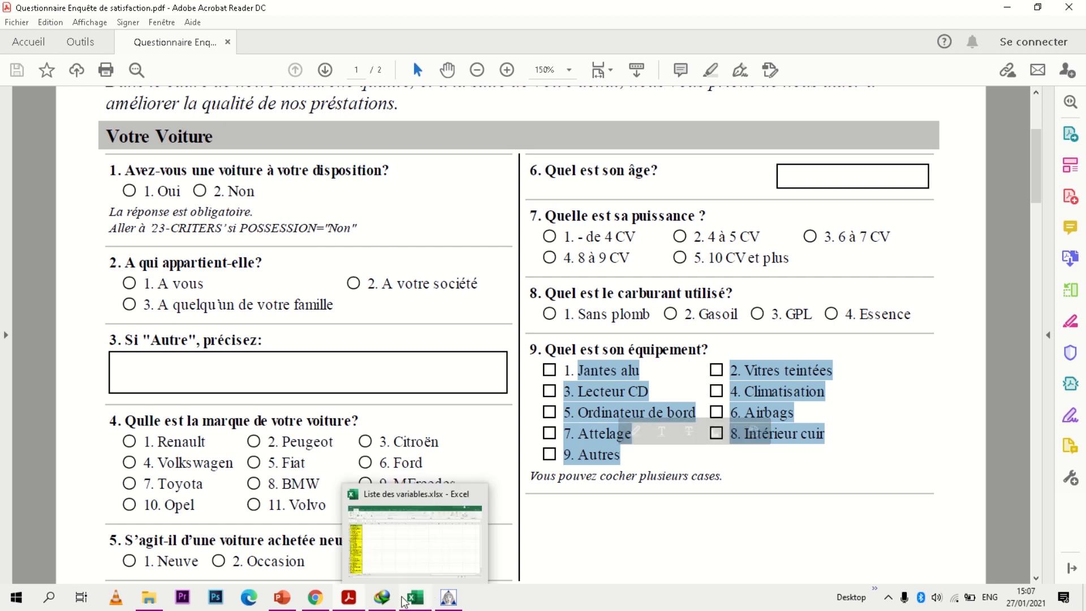
click(444, 599)
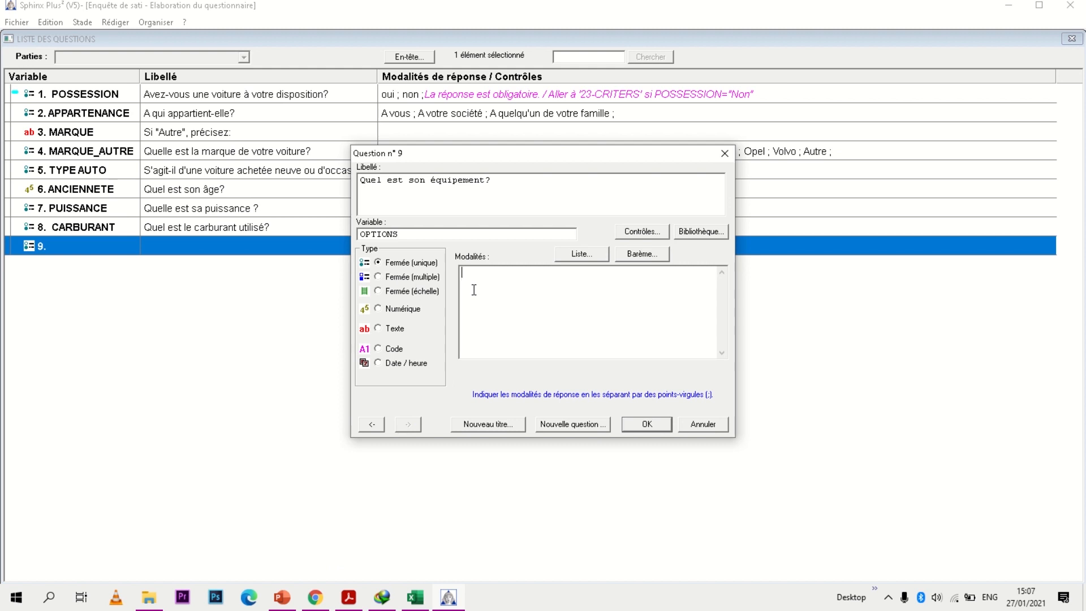
key(ctrl+v)
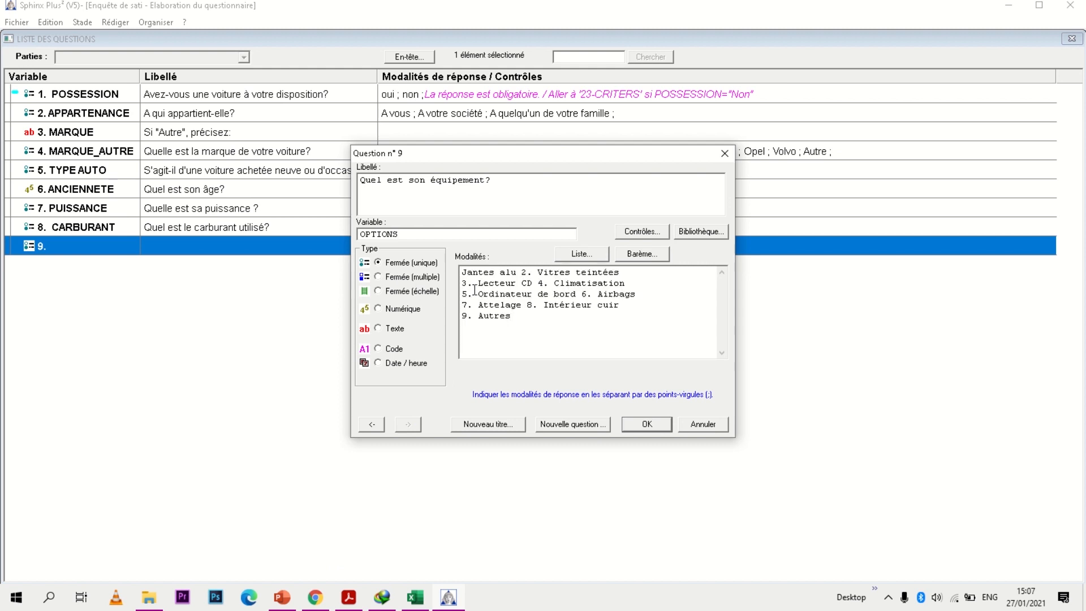
Replace the numbers before Vitres teintées, Lecteur CD, Climatisation and Ordinateur de bord with semicolons in question 9's answer options.
drag(531, 273, 517, 274)
text(;)
click(518, 272)
drag(473, 283, 459, 283)
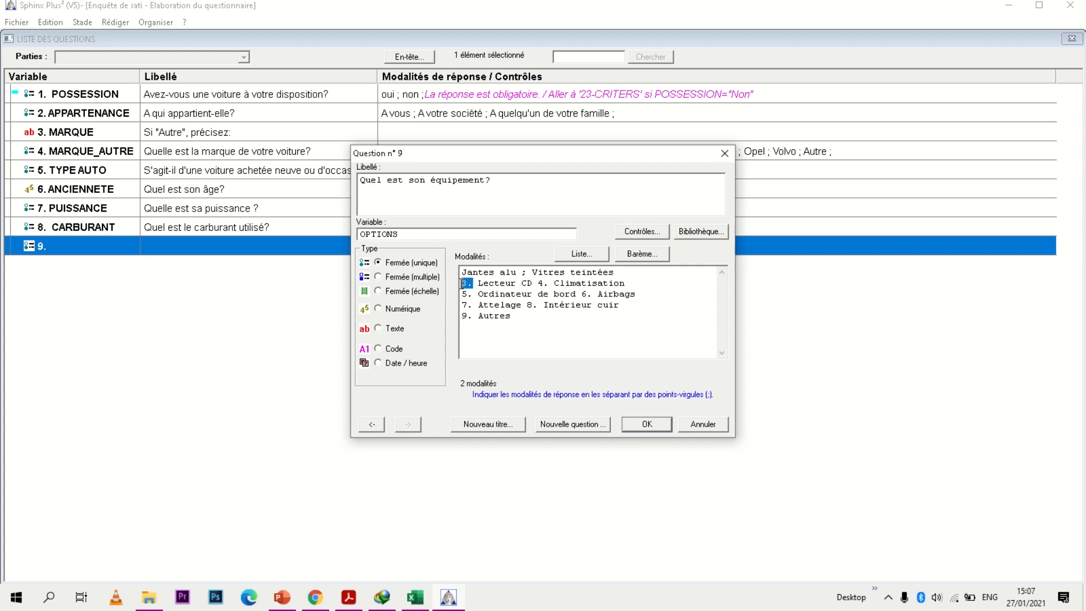
text(;)
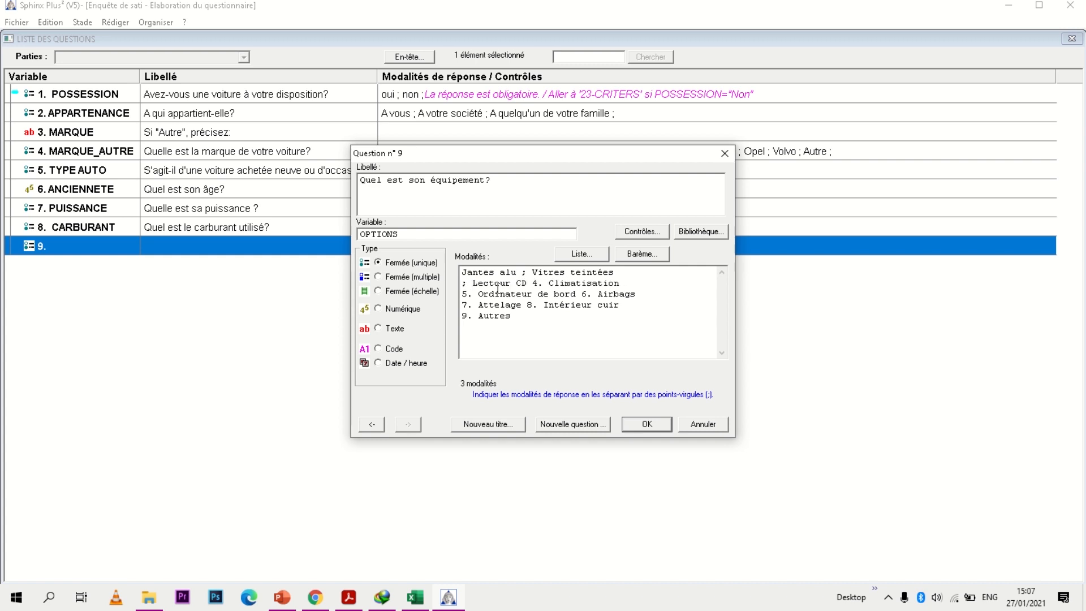
drag(544, 283, 533, 283)
text(;)
drag(468, 294, 460, 294)
key(BackSpace)
key(Delete)
text(;)
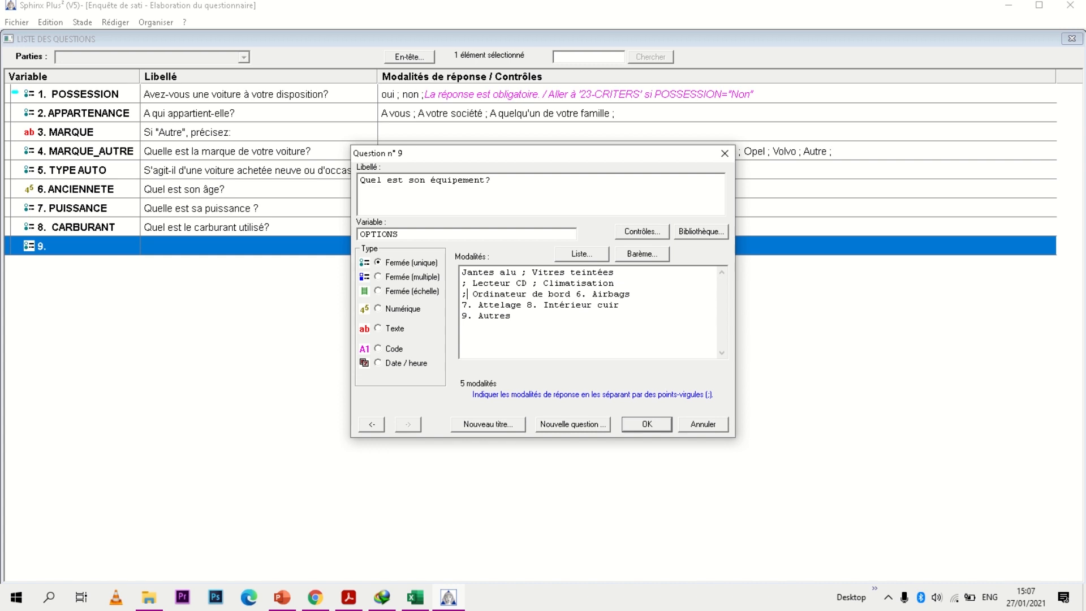
Replace the numbers before Airbags, Attelage, Intérieur cuir and Autres with semicolons in question 9's answer options and set its type to Fermée (multiple).
drag(588, 294, 575, 294)
text(;)
drag(474, 304, 533, 306)
text(;)
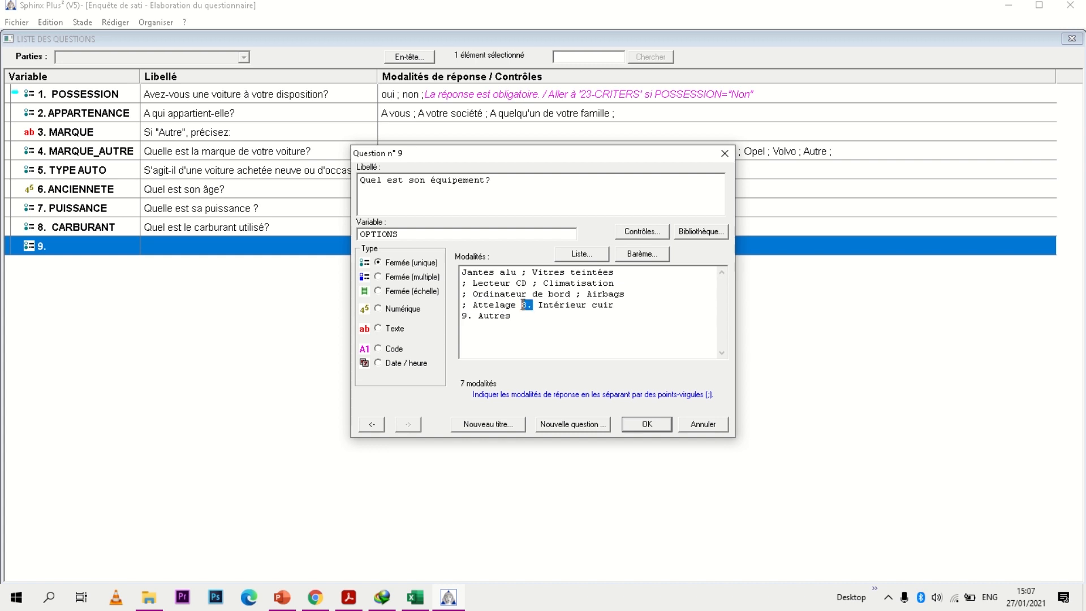
text(;)
drag(474, 316, 461, 315)
text(;)
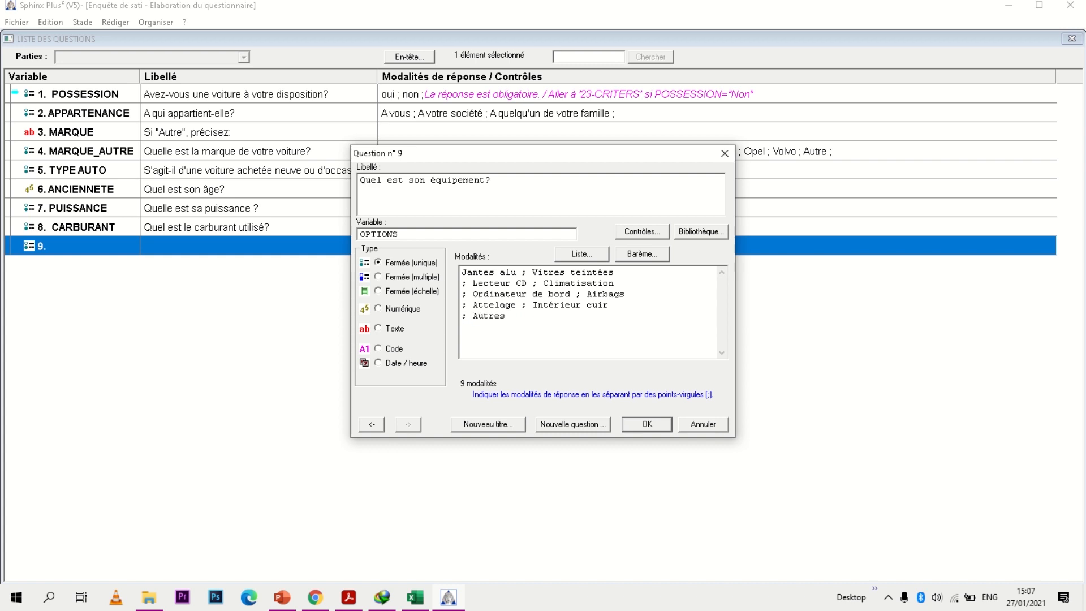
click(378, 277)
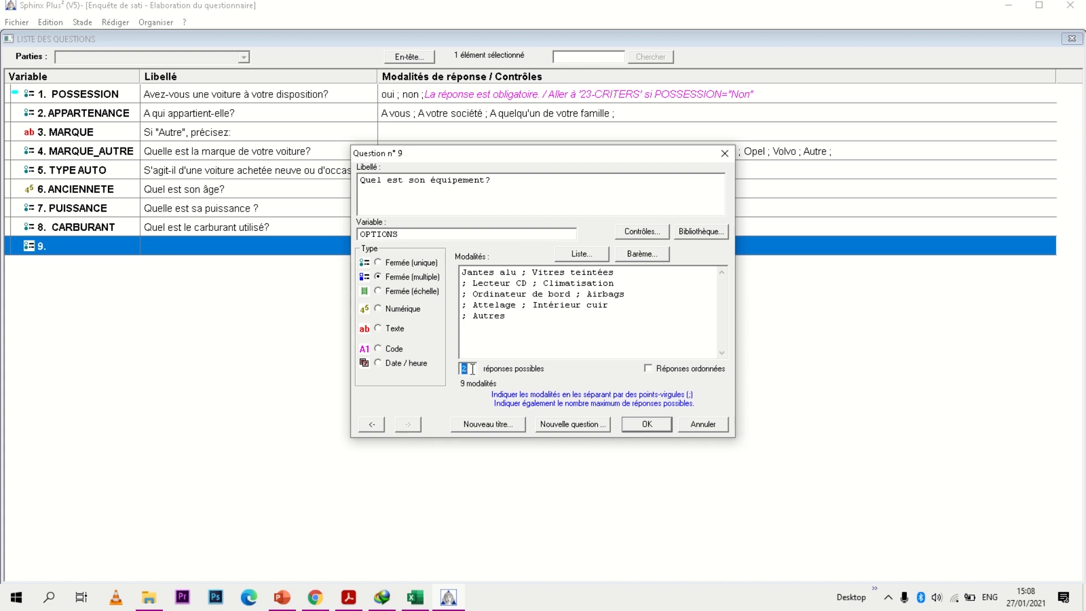
click(657, 424)
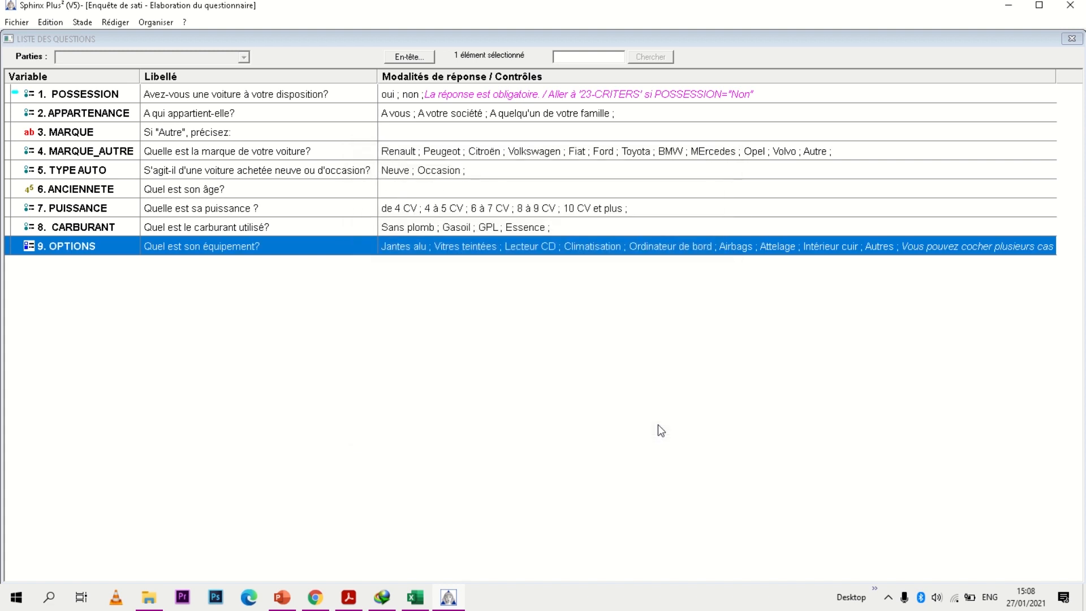
Preview the printed questionnaire, compare its question 9 and section heading with the PDF in Acrobat Reader, and close the preview.
click(17, 22)
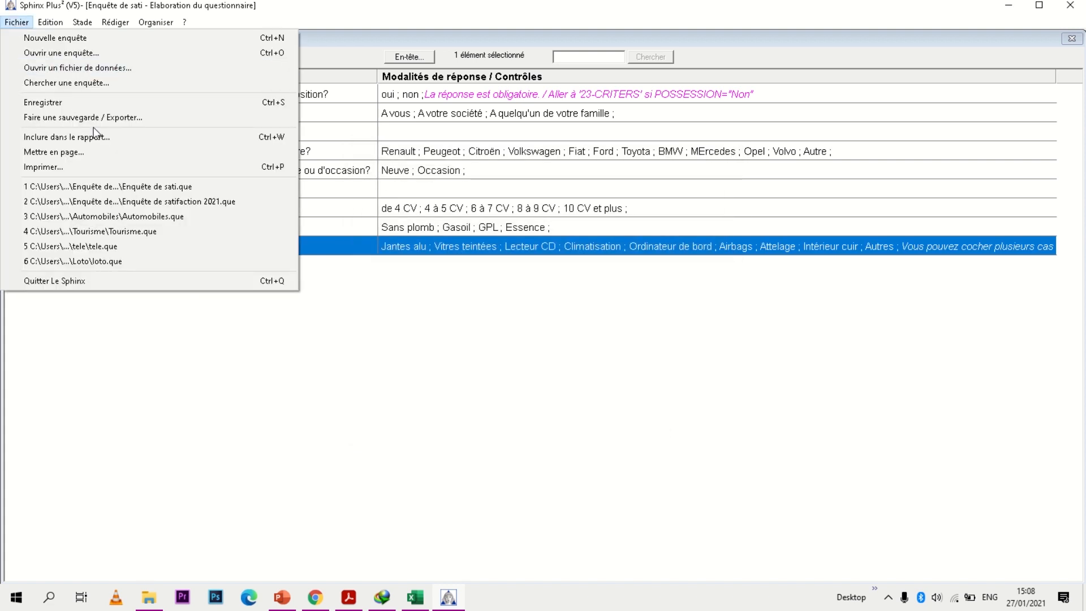
click(47, 165)
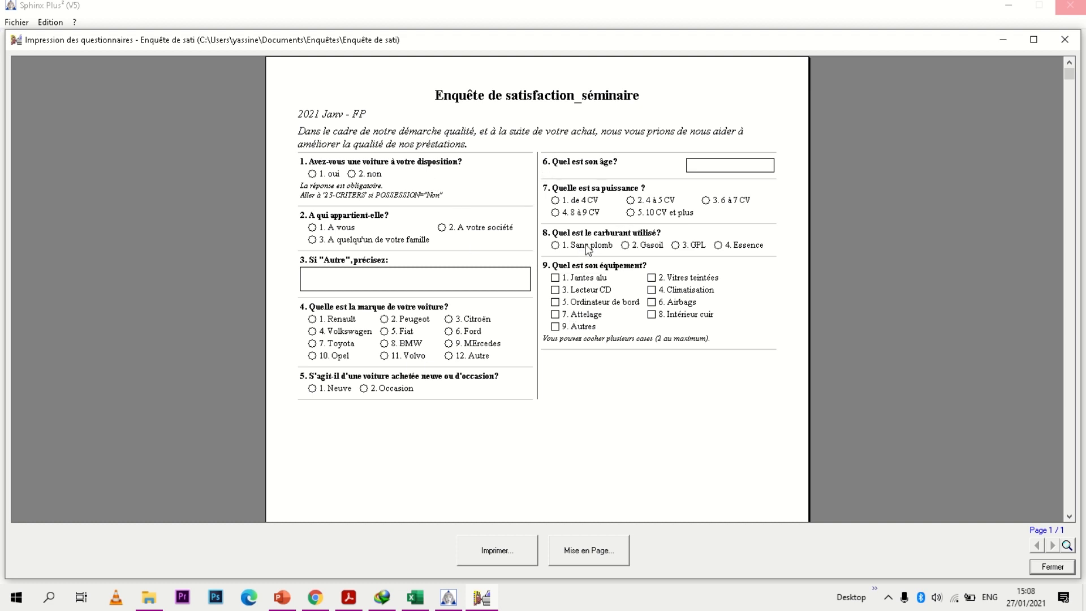
click(350, 599)
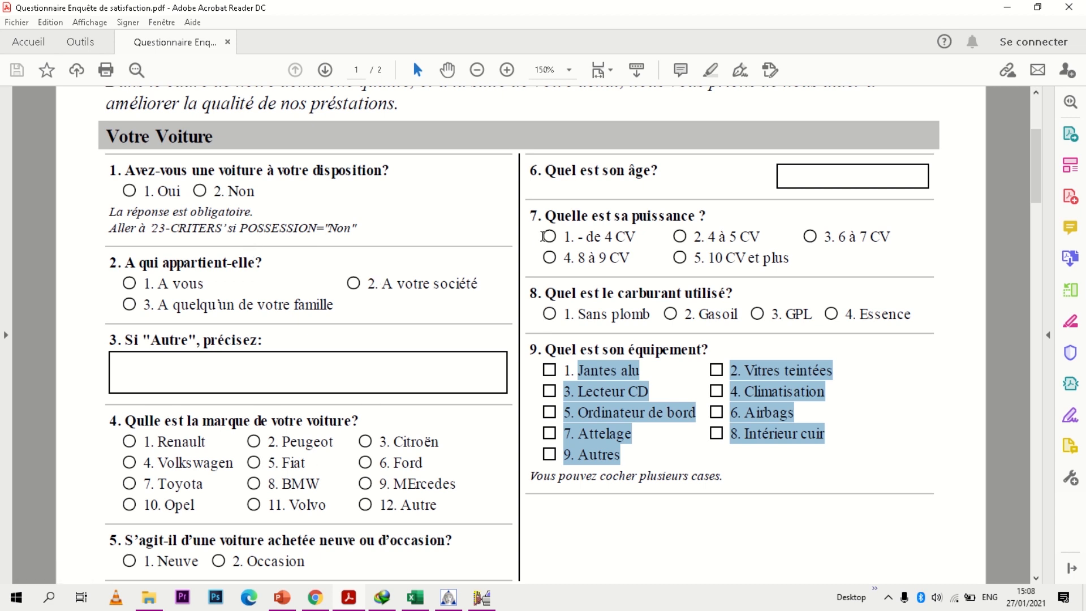
click(560, 374)
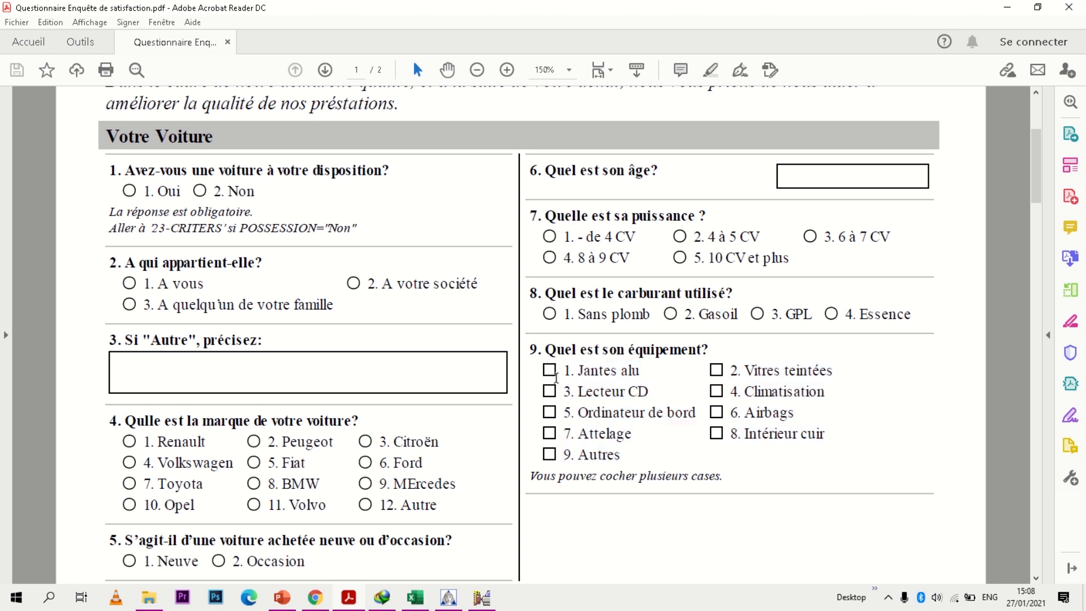
drag(563, 370, 645, 465)
click(616, 451)
click(1035, 578)
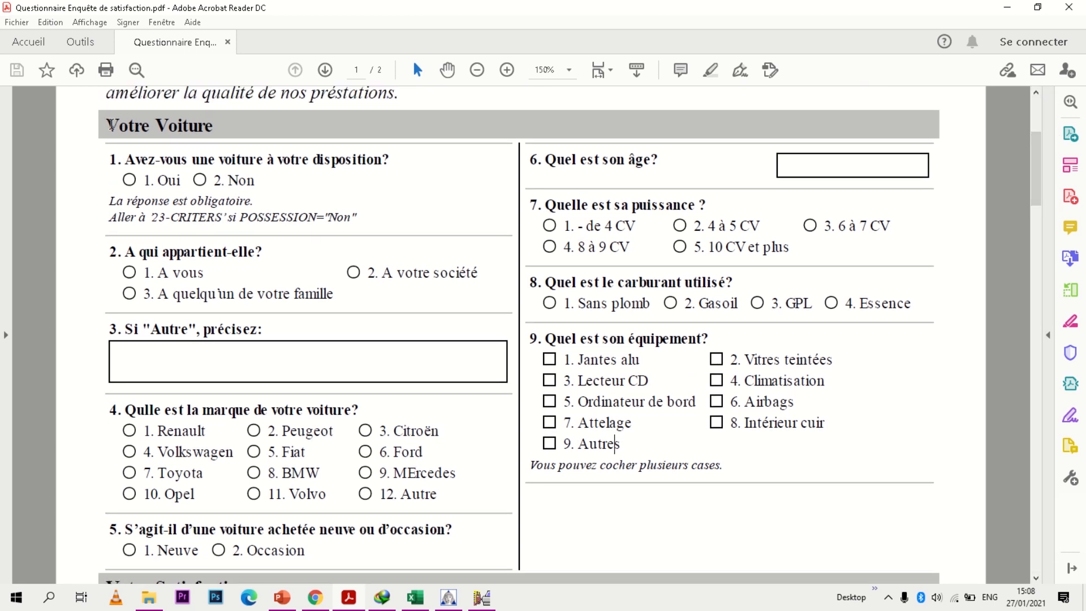
drag(107, 124, 203, 130)
click(209, 128)
click(455, 604)
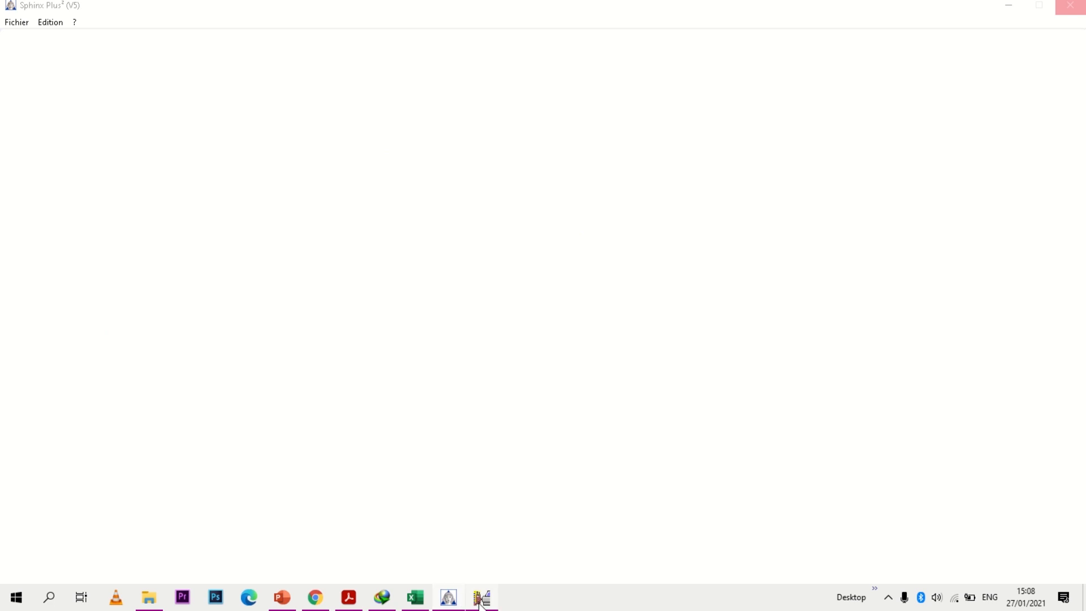
mouse_move(482, 599)
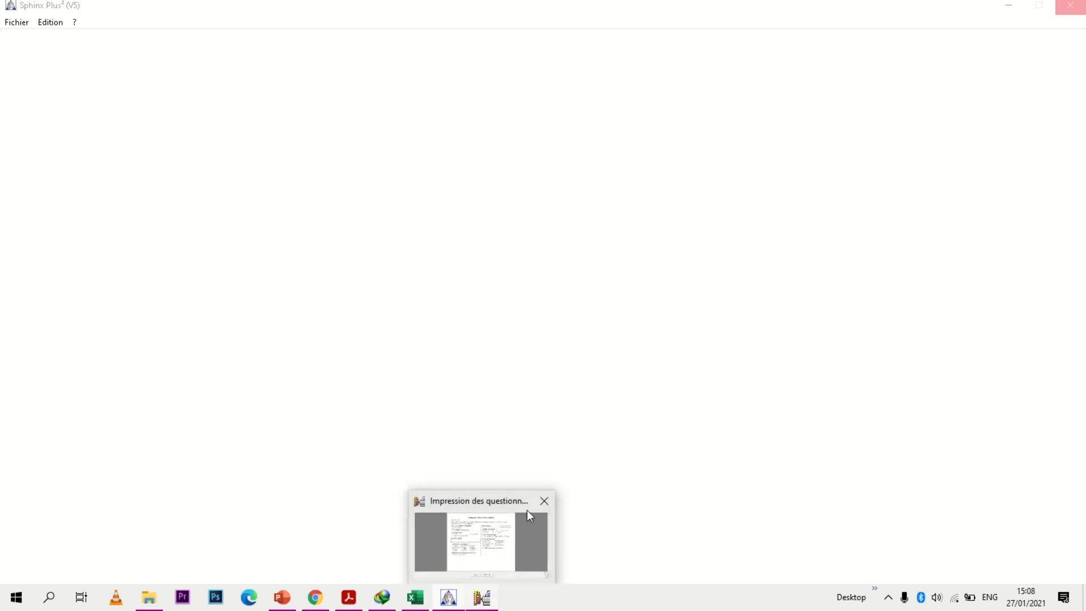
click(544, 500)
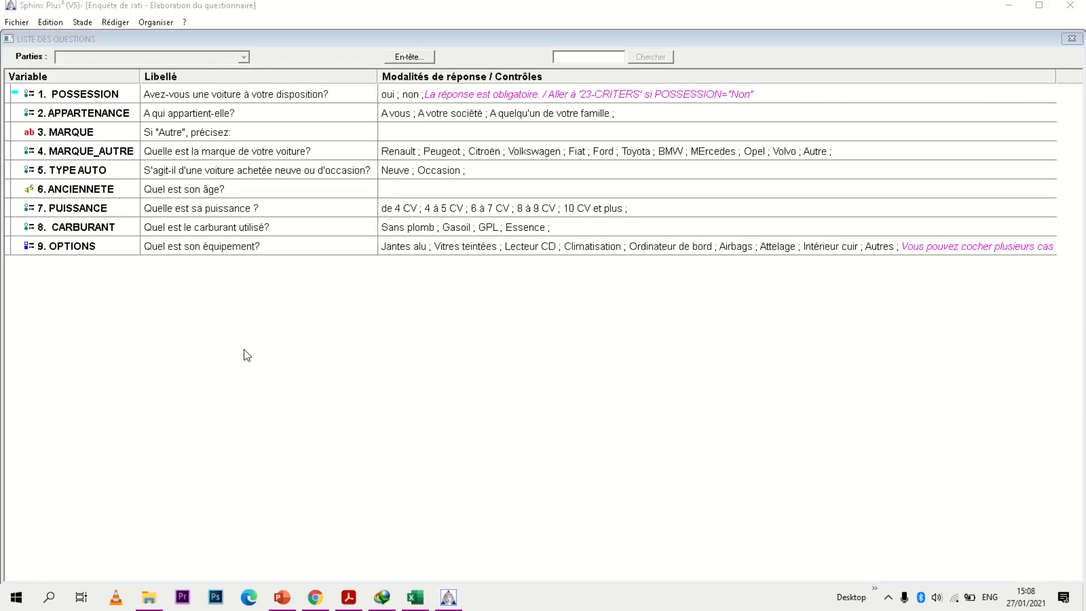
Select all nine questions, POSSESSION through OPTIONS, and start inserting a part title above them.
drag(269, 326, 145, 221)
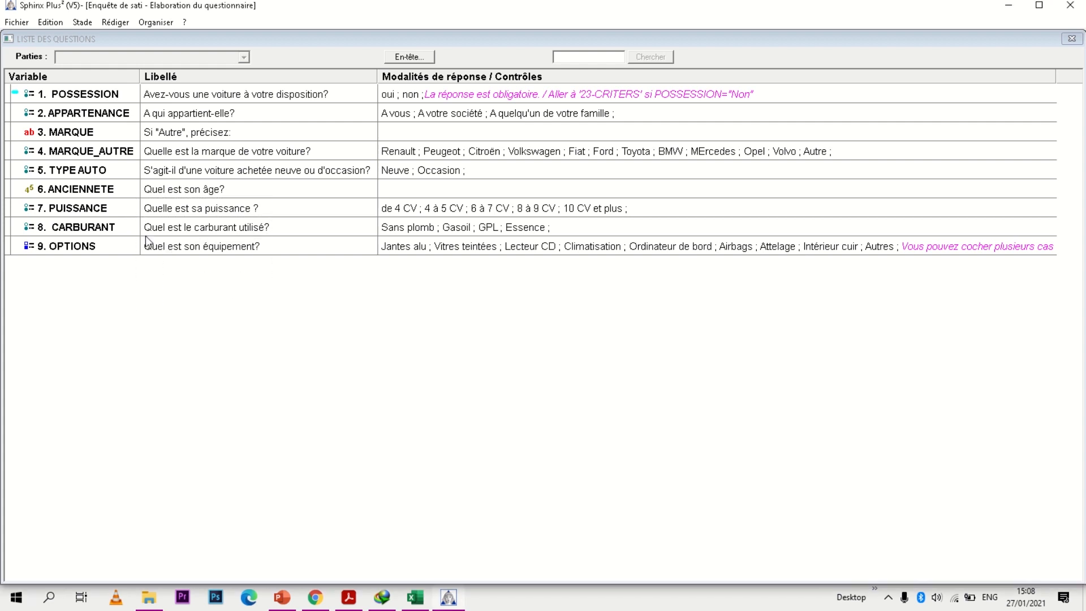
click(150, 249)
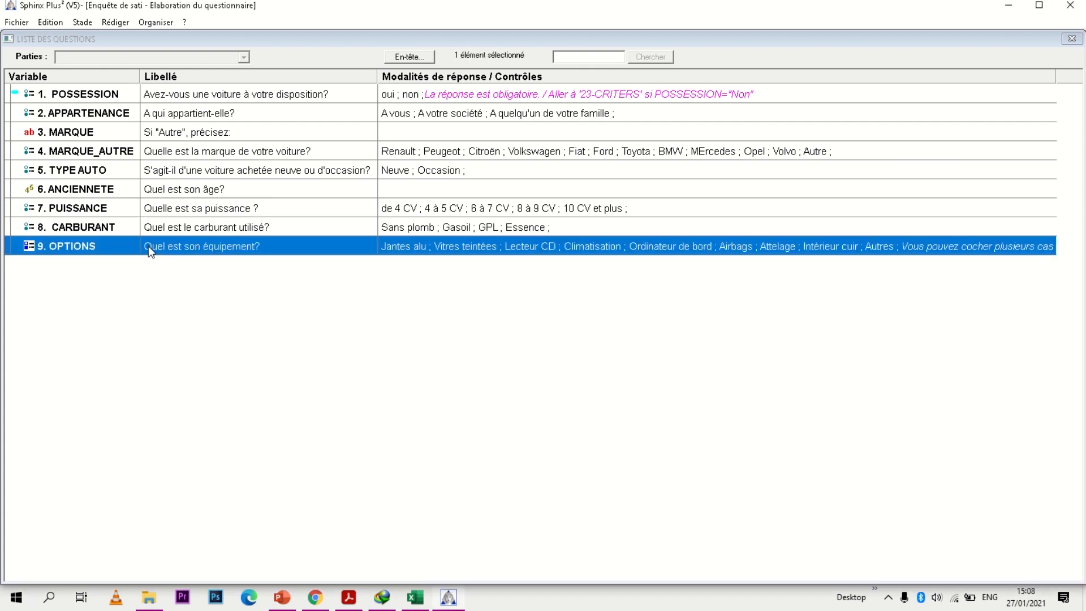
shift+click(151, 225)
shift+click(155, 212)
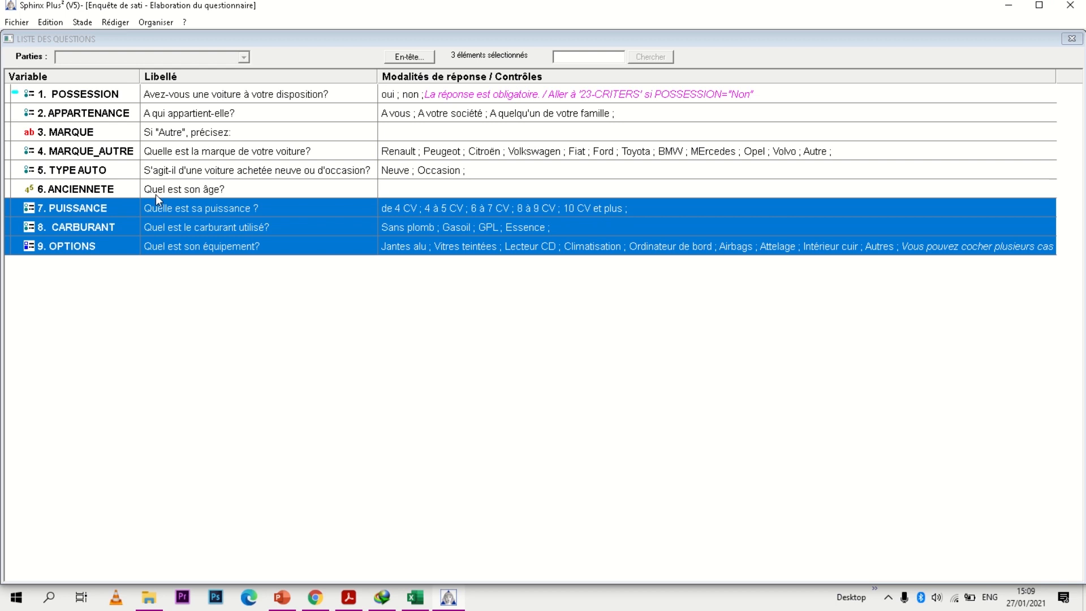
shift+click(155, 195)
shift+click(158, 172)
shift+click(156, 139)
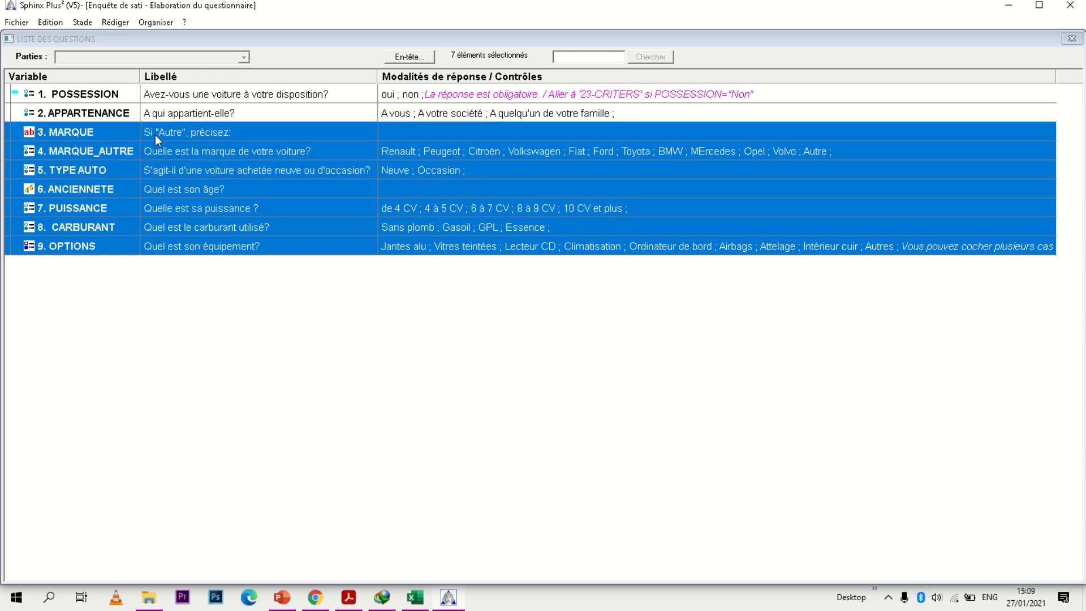
shift+click(156, 113)
shift+click(154, 96)
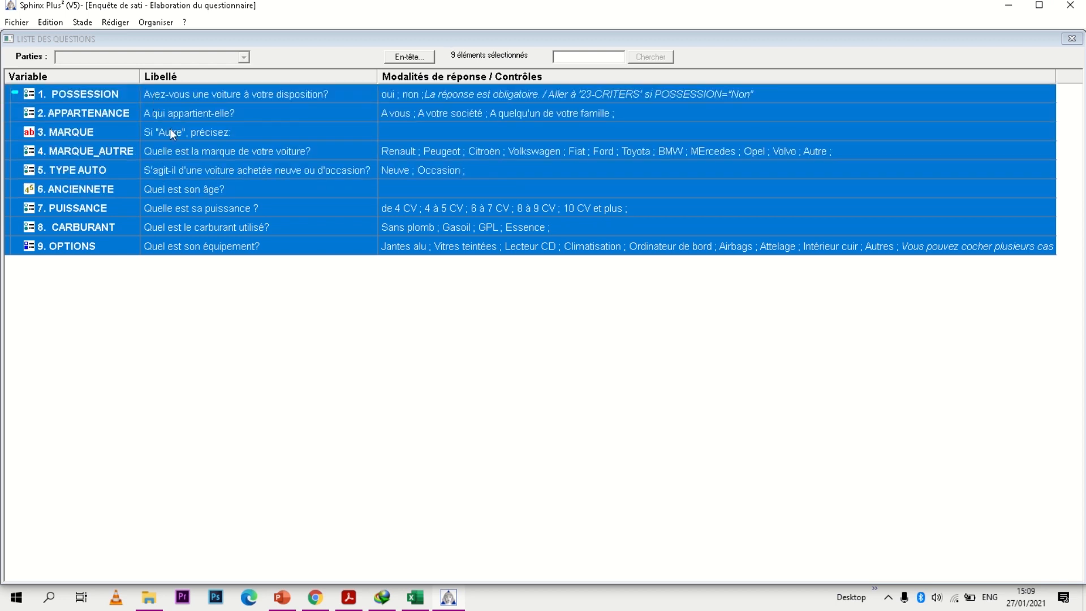
right_click(192, 169)
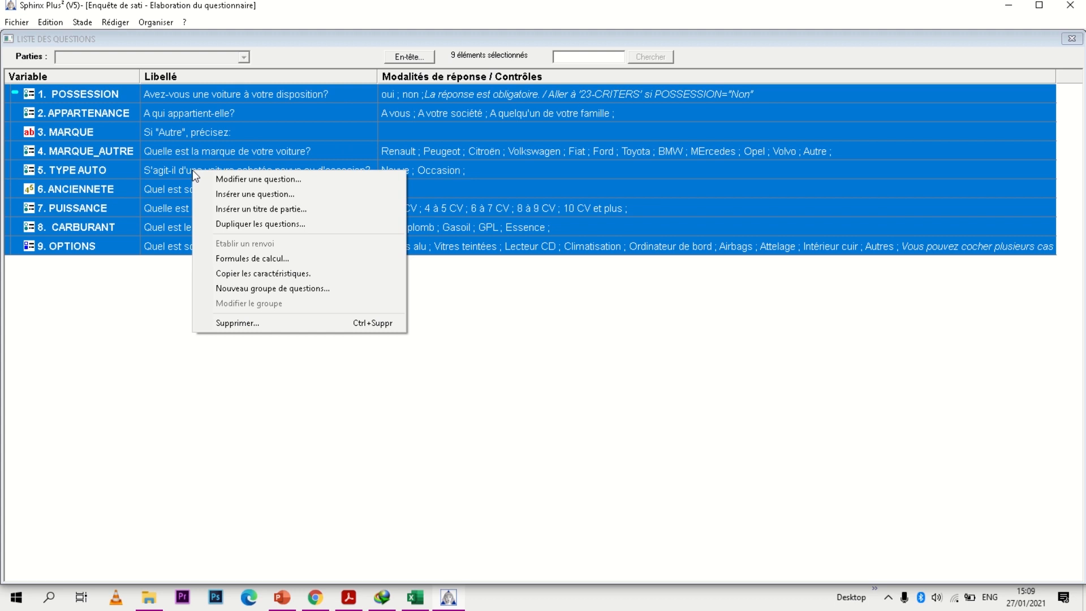
click(271, 209)
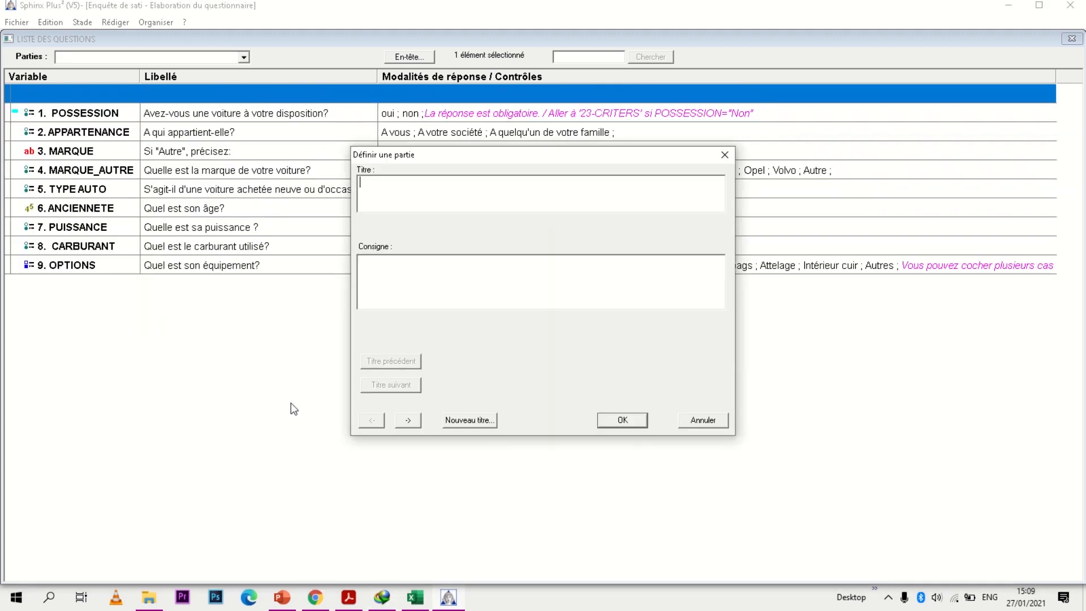
Copy the section heading Votre Voiture from the PDF questionnaire into the new part's title in Sphinx.
click(348, 597)
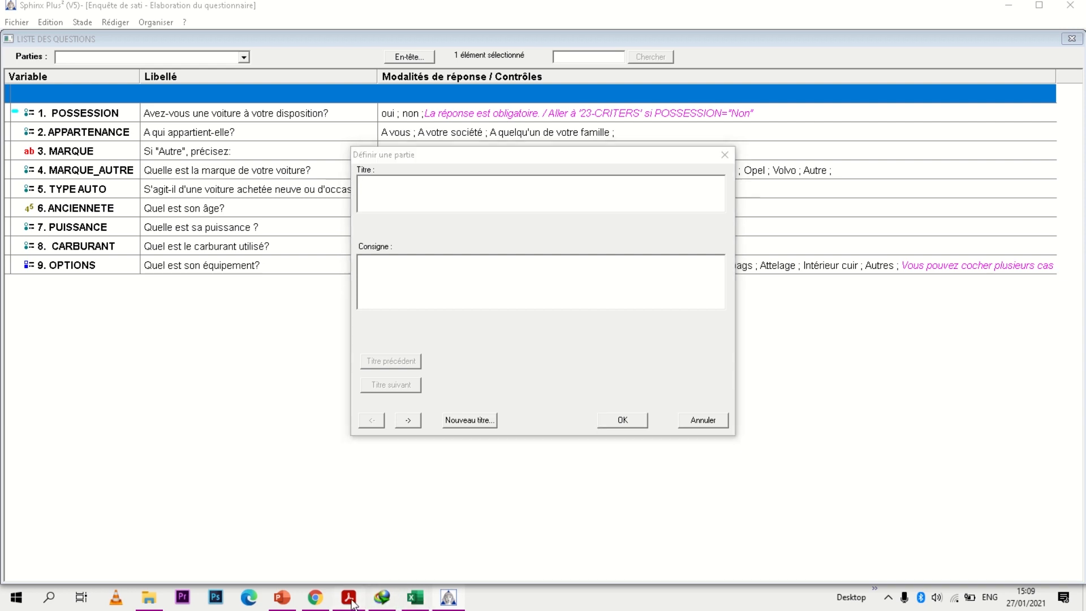
double_click(130, 130)
click(131, 132)
click(131, 132)
click(131, 133)
triple_click(132, 135)
key(ctrl+c)
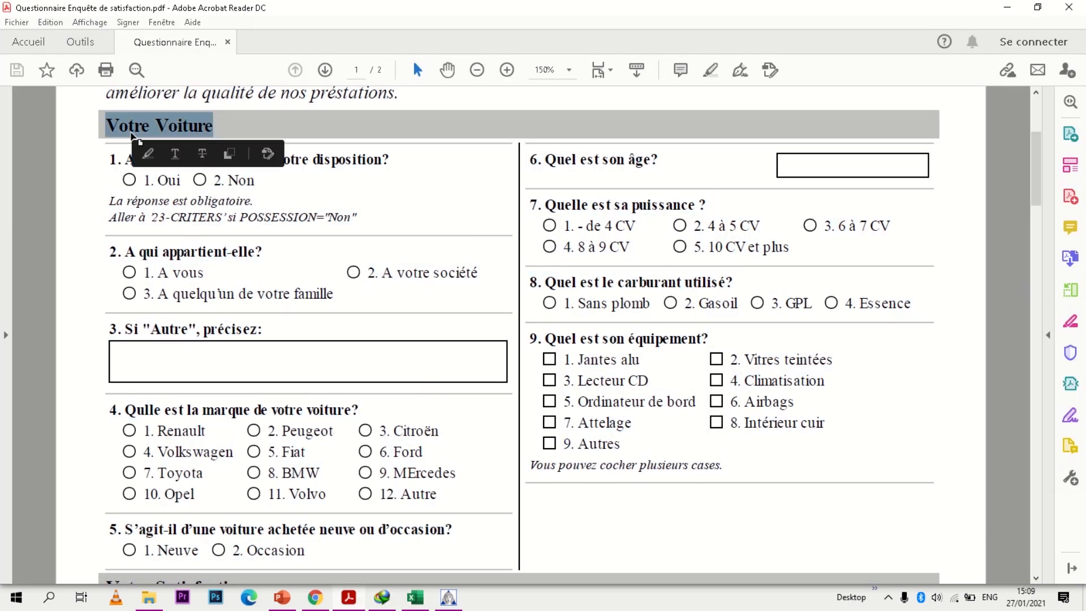
click(449, 598)
key(ctrl+v)
click(623, 419)
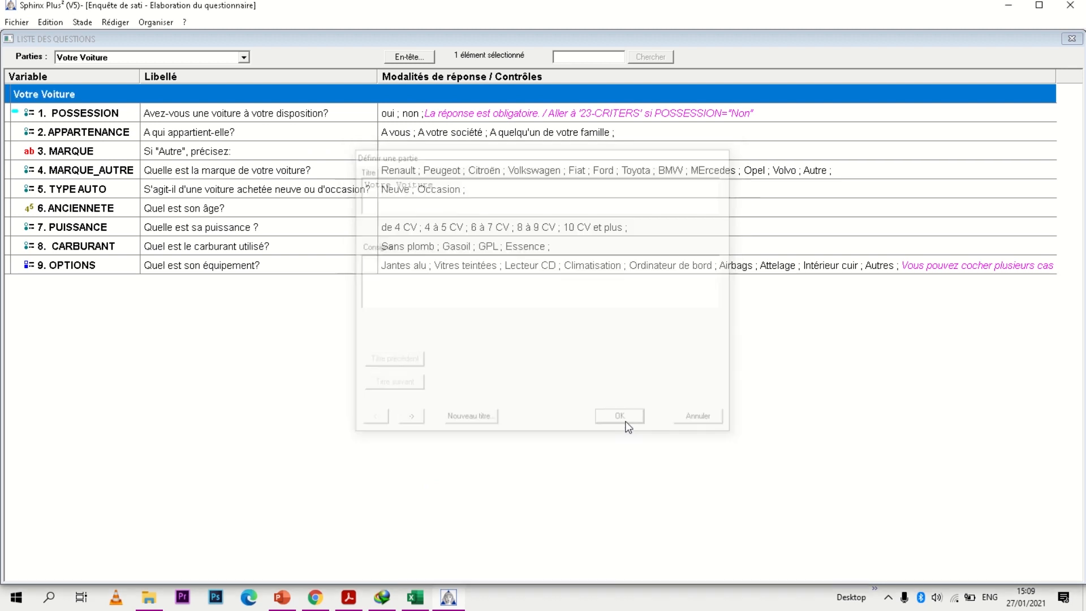
click(238, 297)
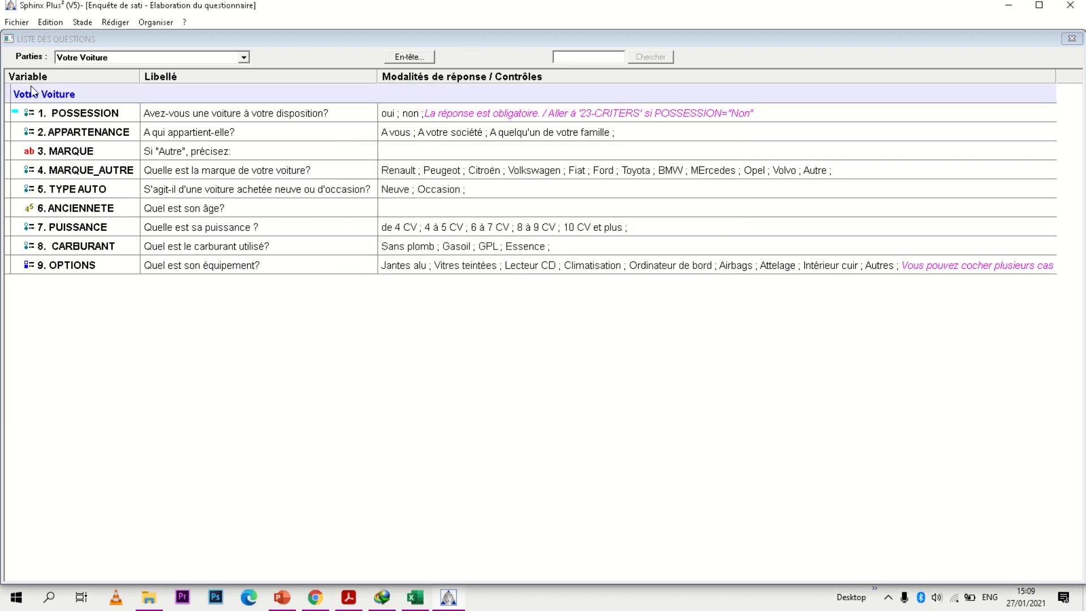
Preview the printed questionnaire with its Votre Voiture heading and compare it with the first page of the PDF.
click(17, 23)
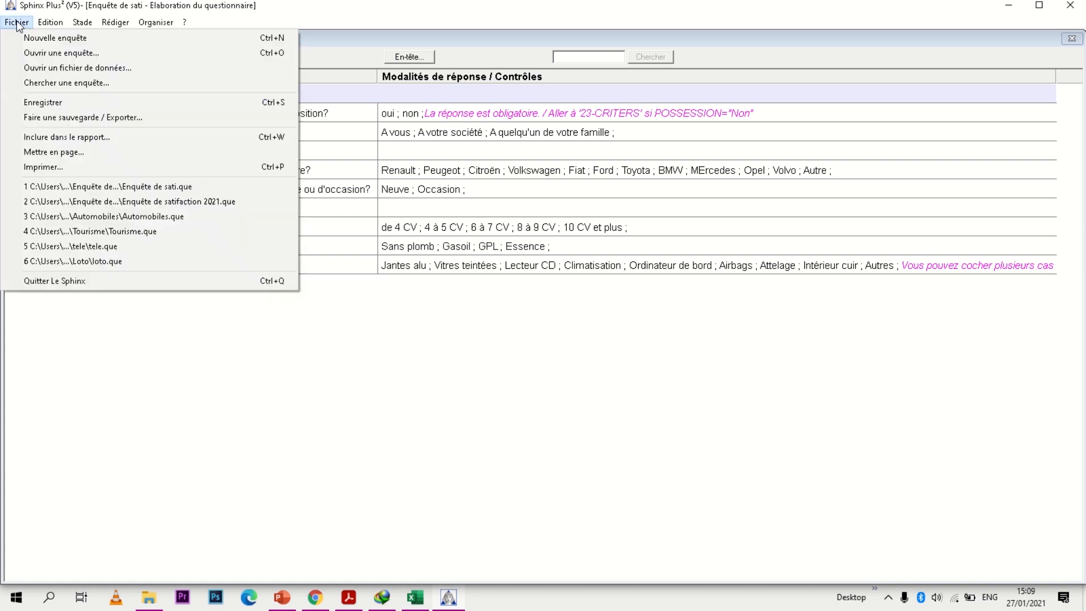
click(70, 164)
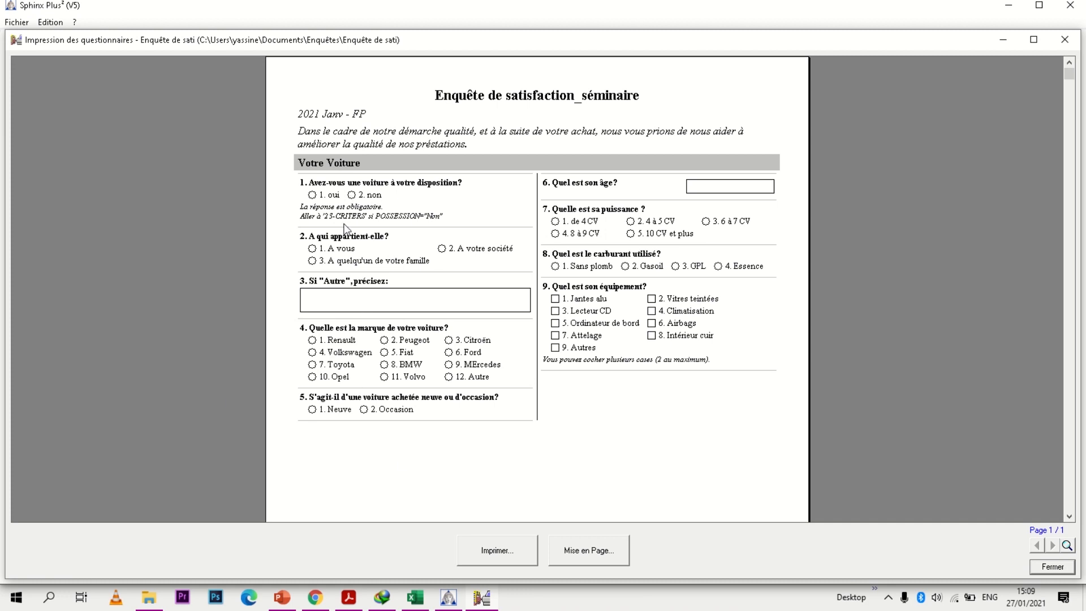
click(348, 597)
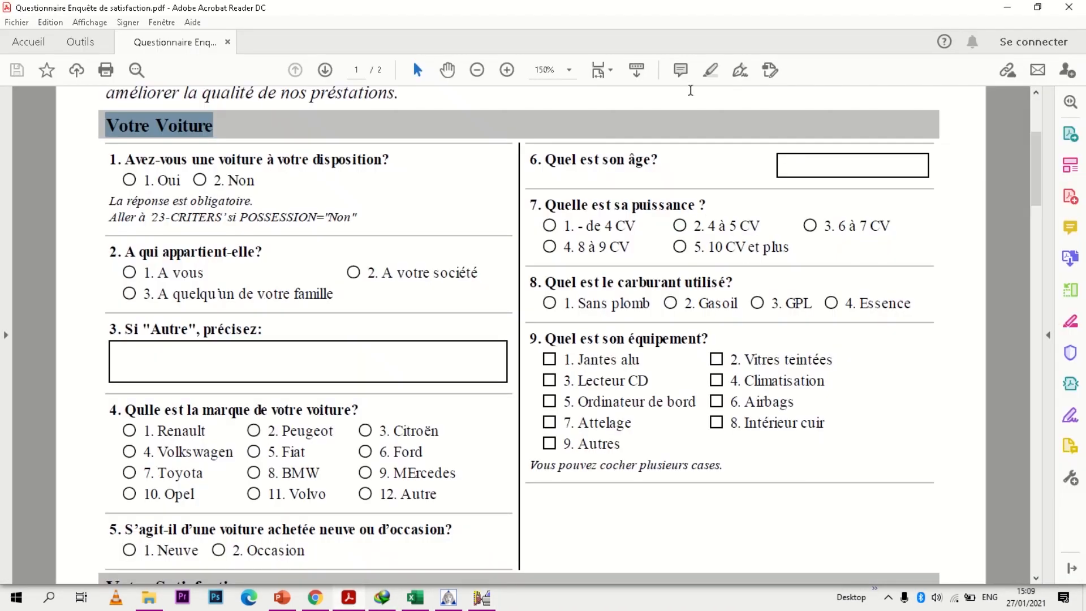
drag(1036, 164, 1011, 113)
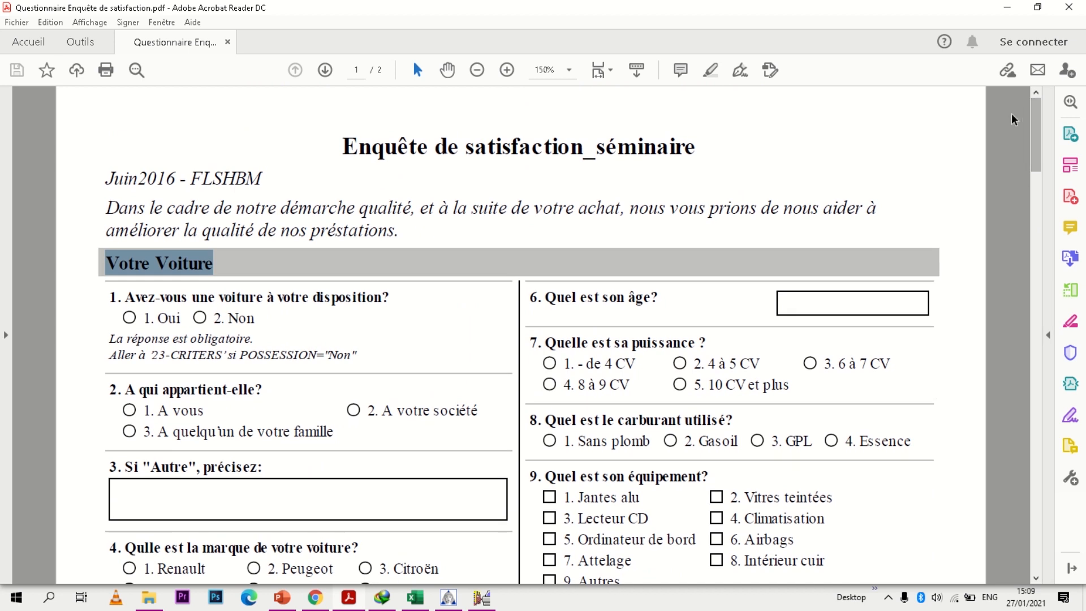
click(1009, 114)
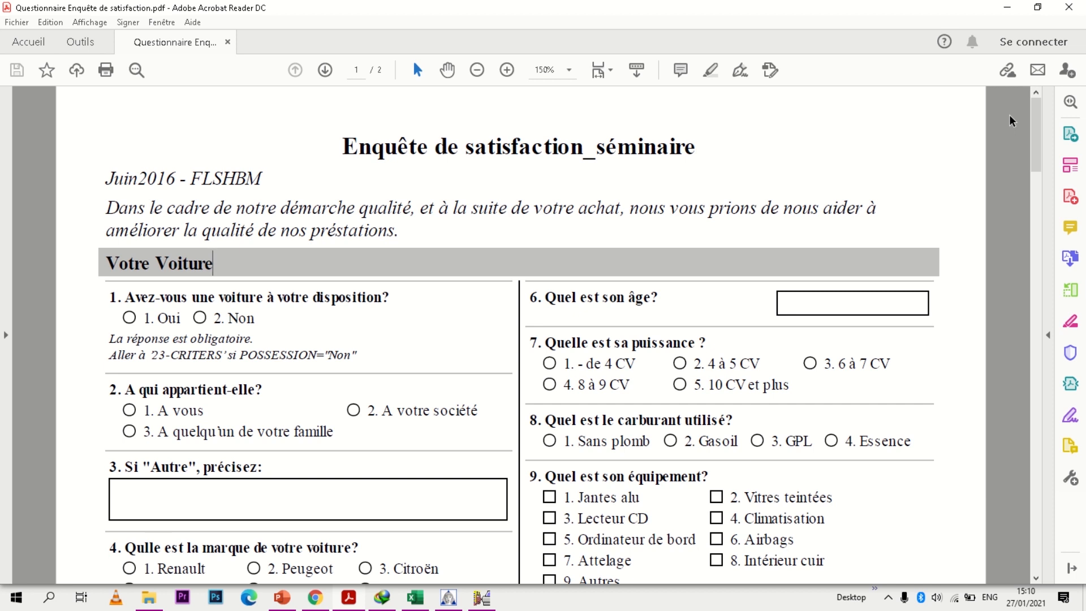
mouse_move(547, 5)
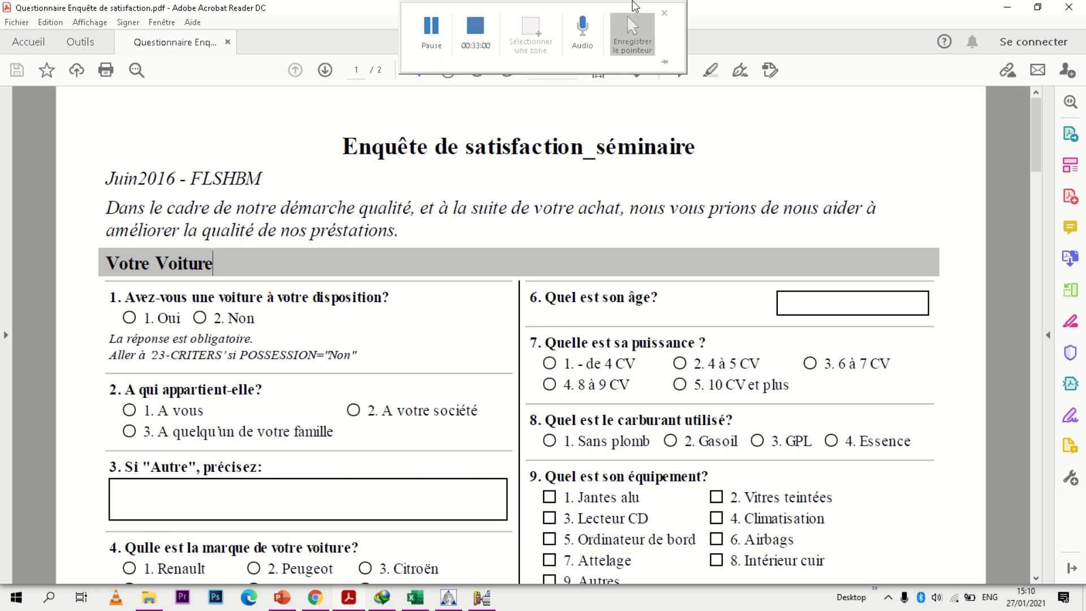